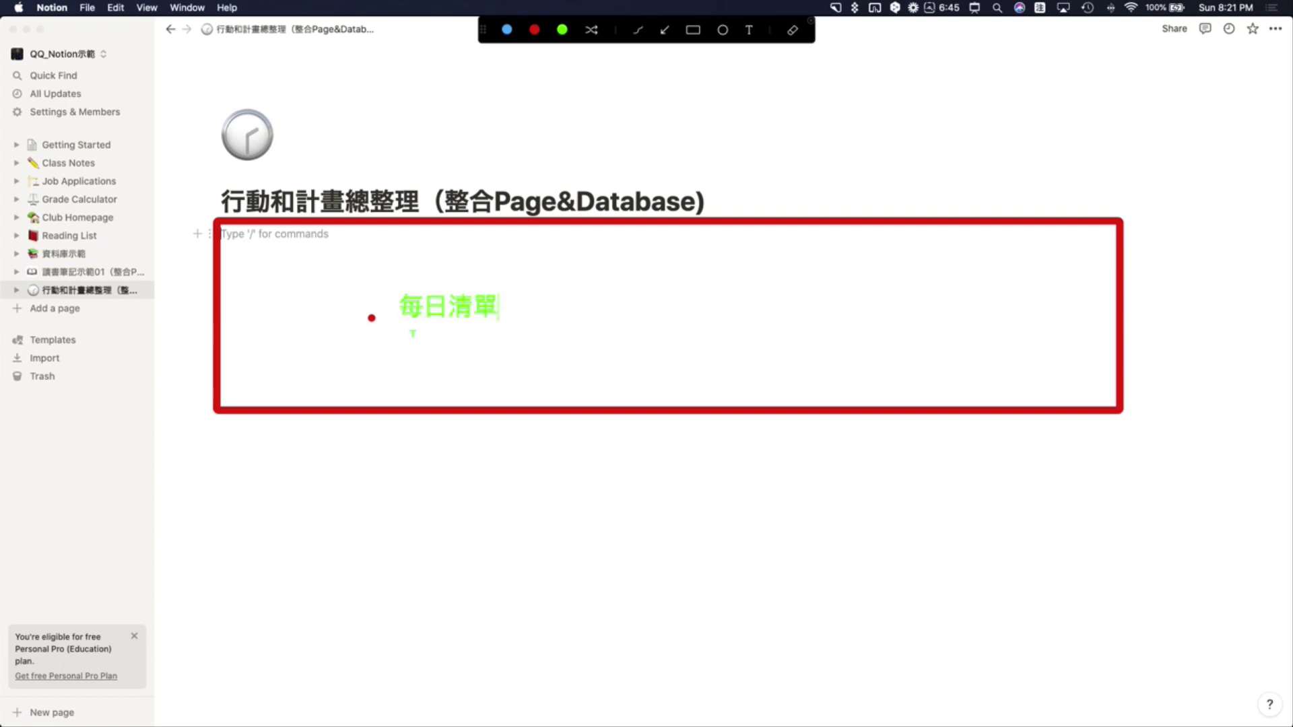
- Complete the green annotation as 每日代辦清單 and add a blue text annotation 專案 beside it
{"action": "type", "text": "代辦"}
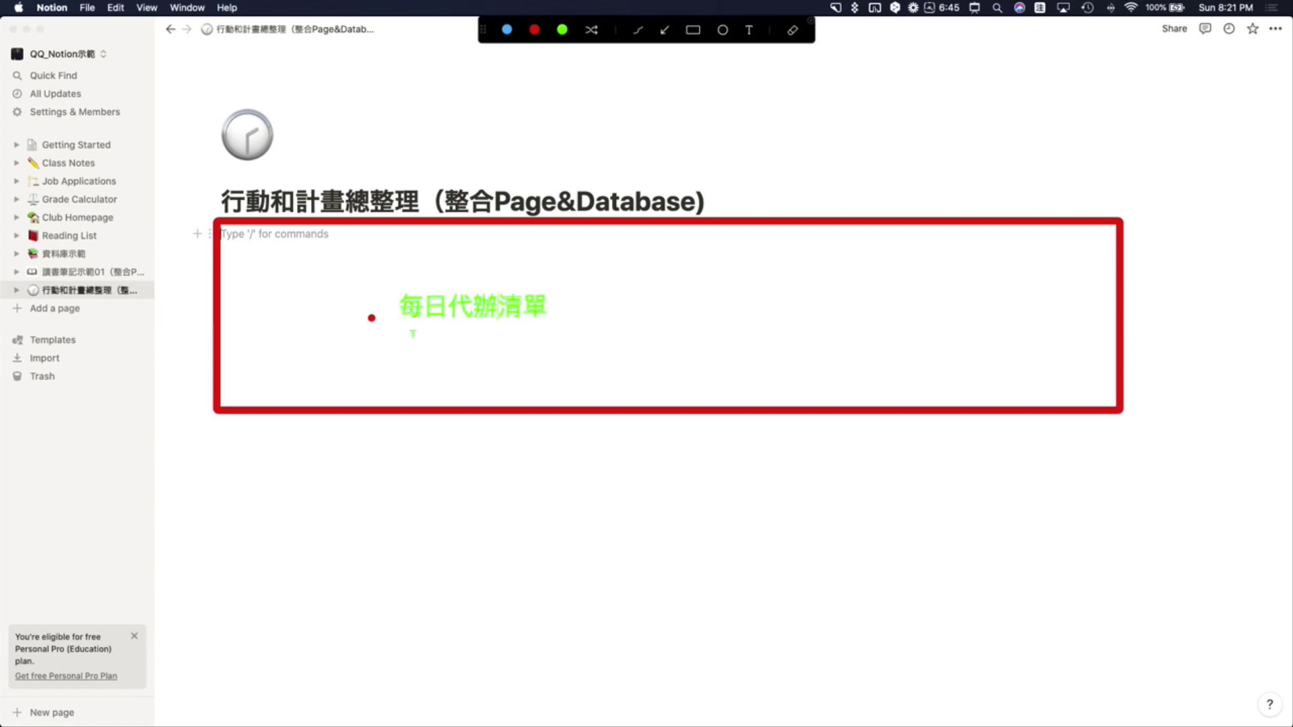
{"action": "left_click", "coordinate": [507, 29]}
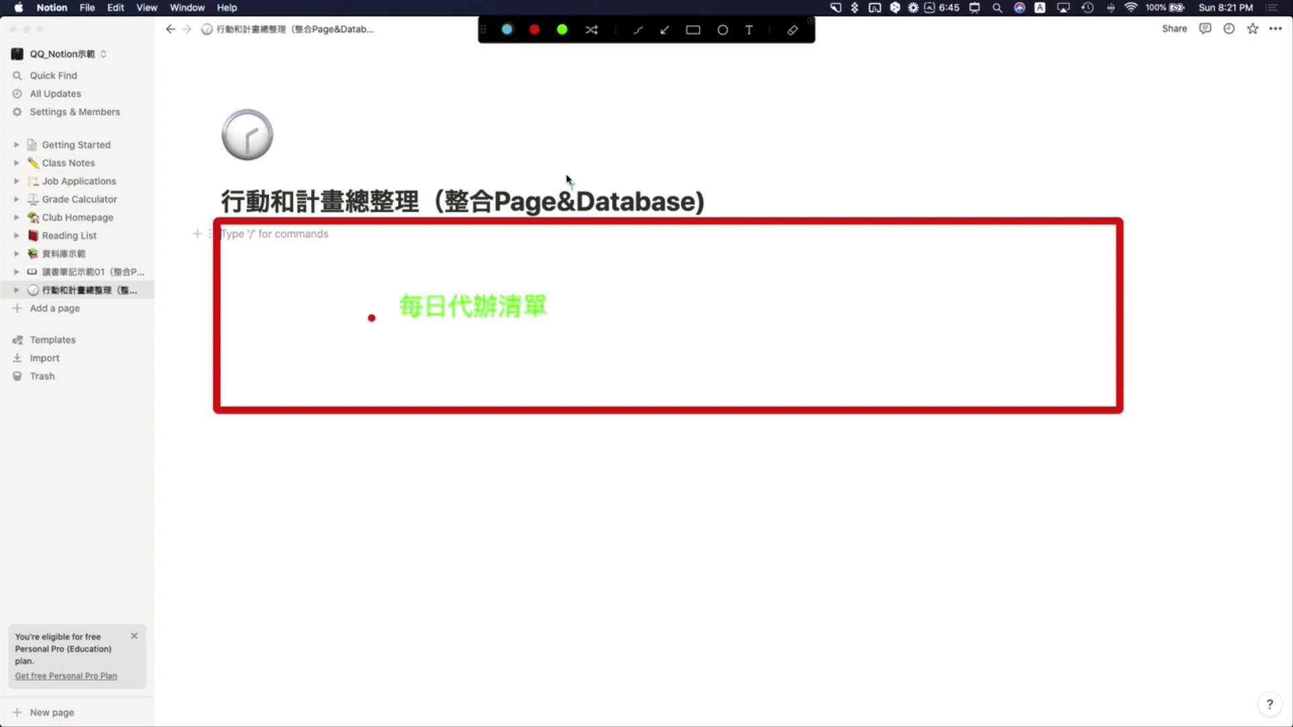
{"action": "left_click", "coordinate": [561, 311]}
{"action": "key", "text": "ctrl+space"}
{"action": "type", "text": "專案"}
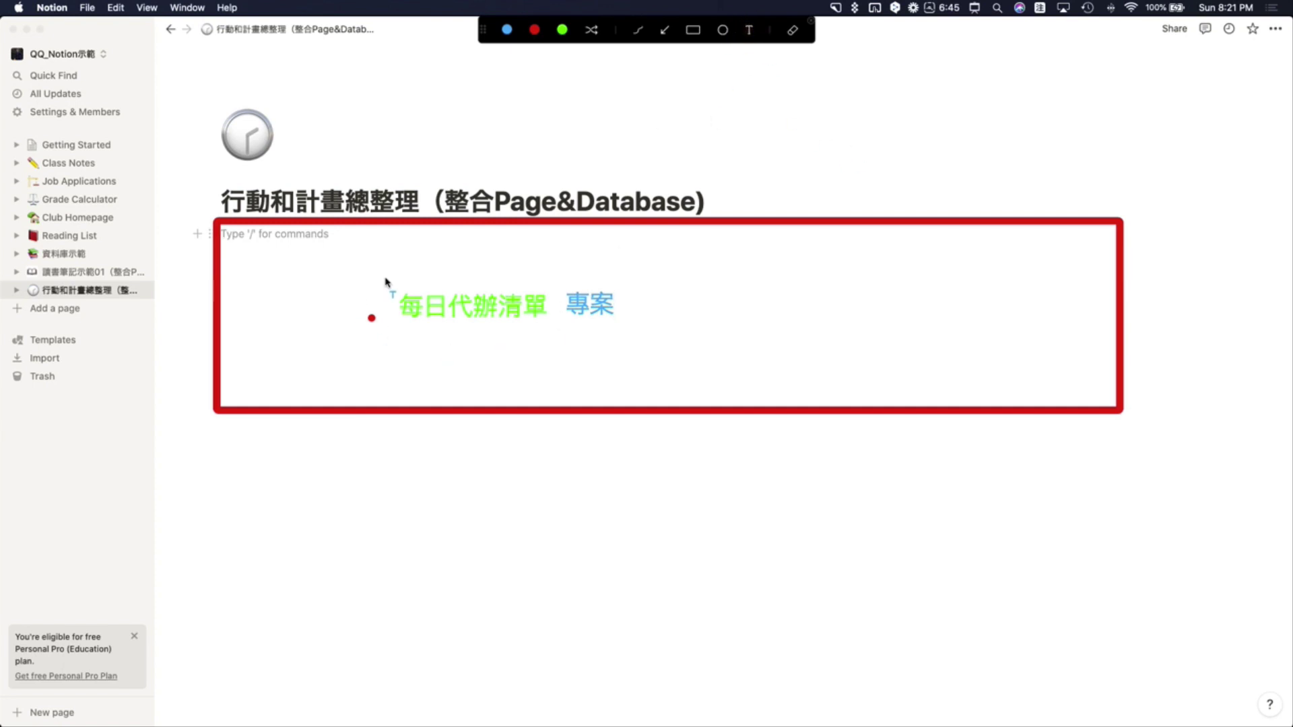
- Draw a blue rectangle annotation below the red frame and leave the annotation mode
{"action": "left_click", "coordinate": [219, 426]}
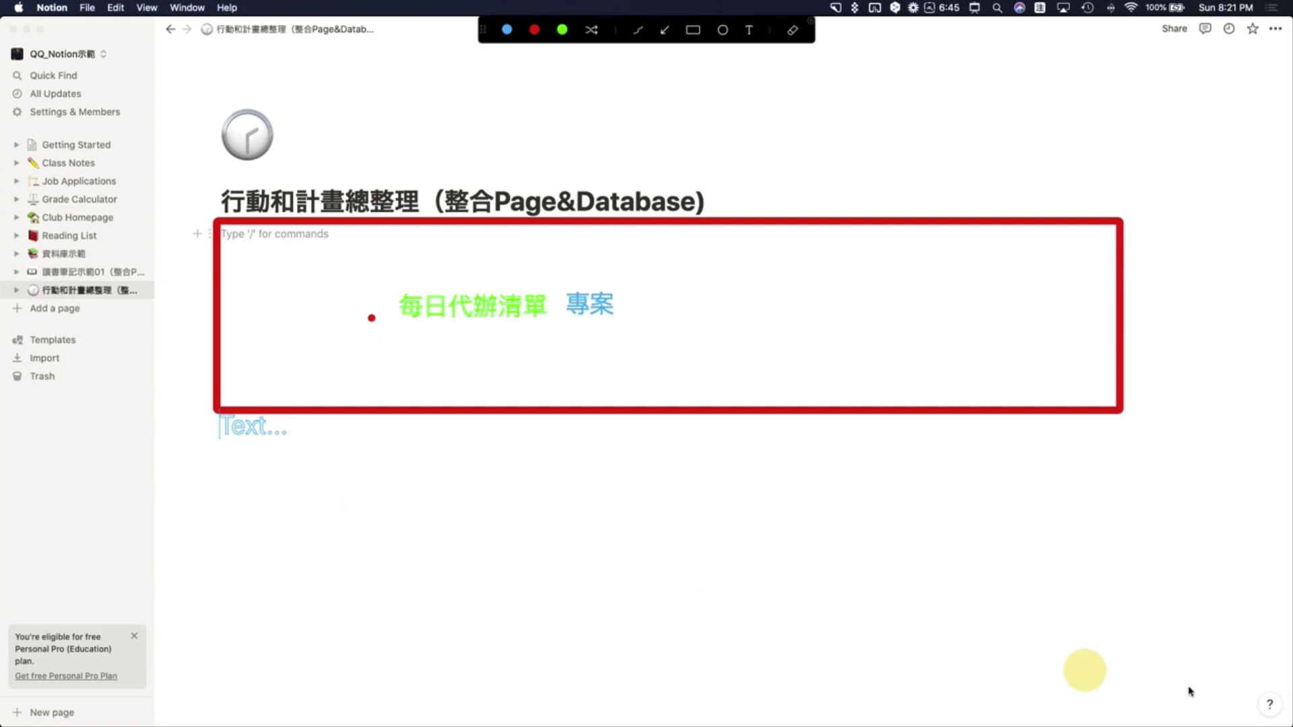
{"action": "left_click", "coordinate": [693, 30]}
{"action": "left_click_drag", "start_coordinate": [222, 424], "coordinate": [1137, 711]}
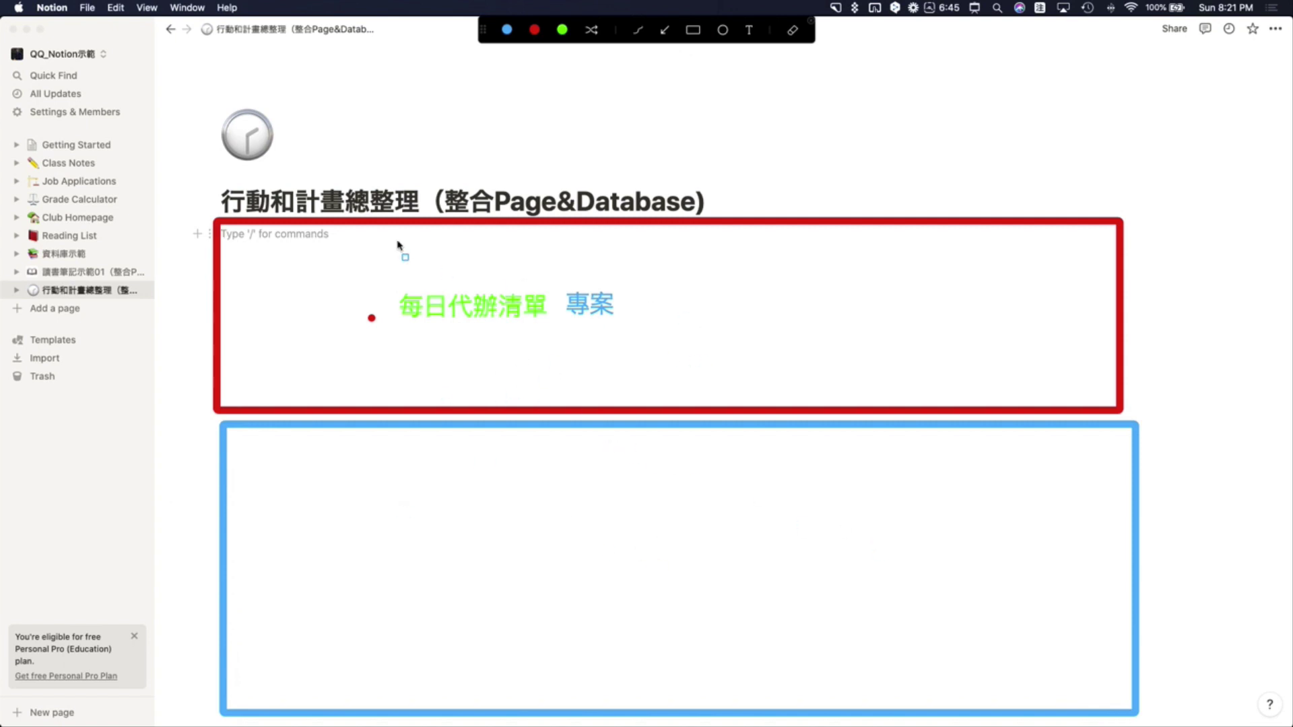
{"action": "key", "text": "Escape"}
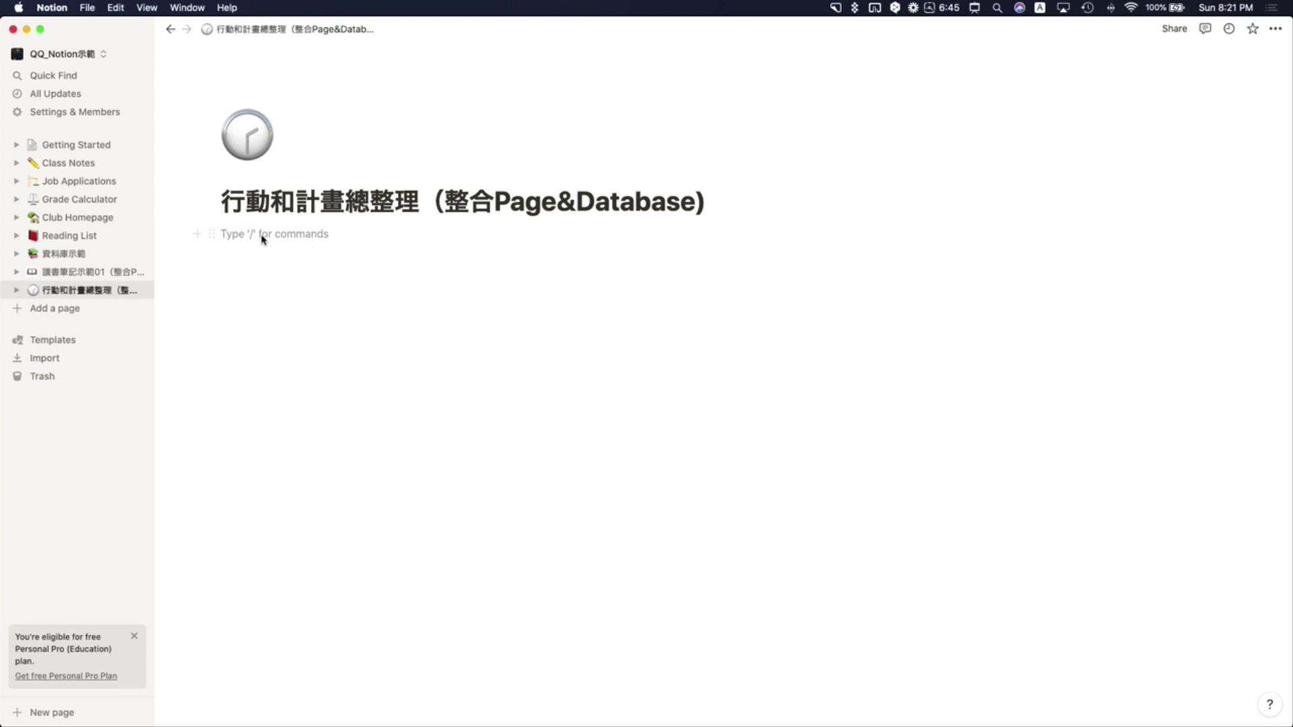
- Insert an inline table database under the page title 行動和計畫總整理
{"action": "key", "text": "ctrl+space"}
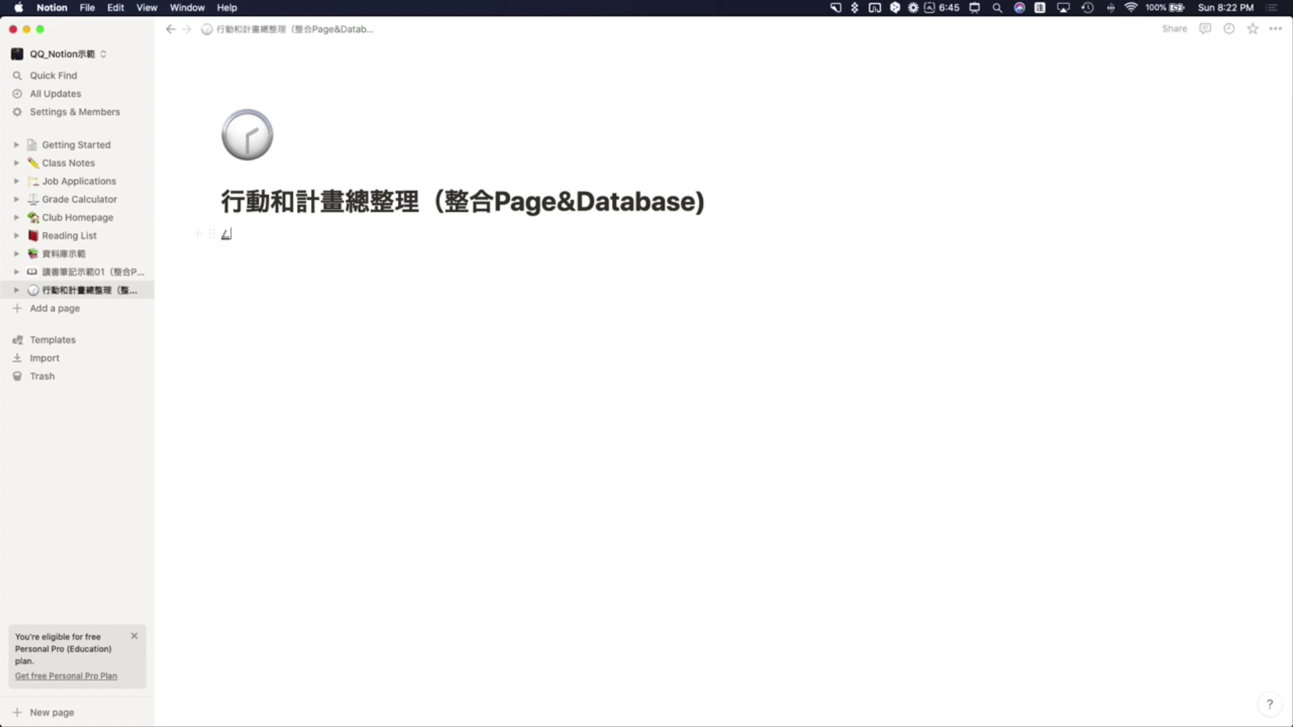
{"action": "type", "text": "/"}
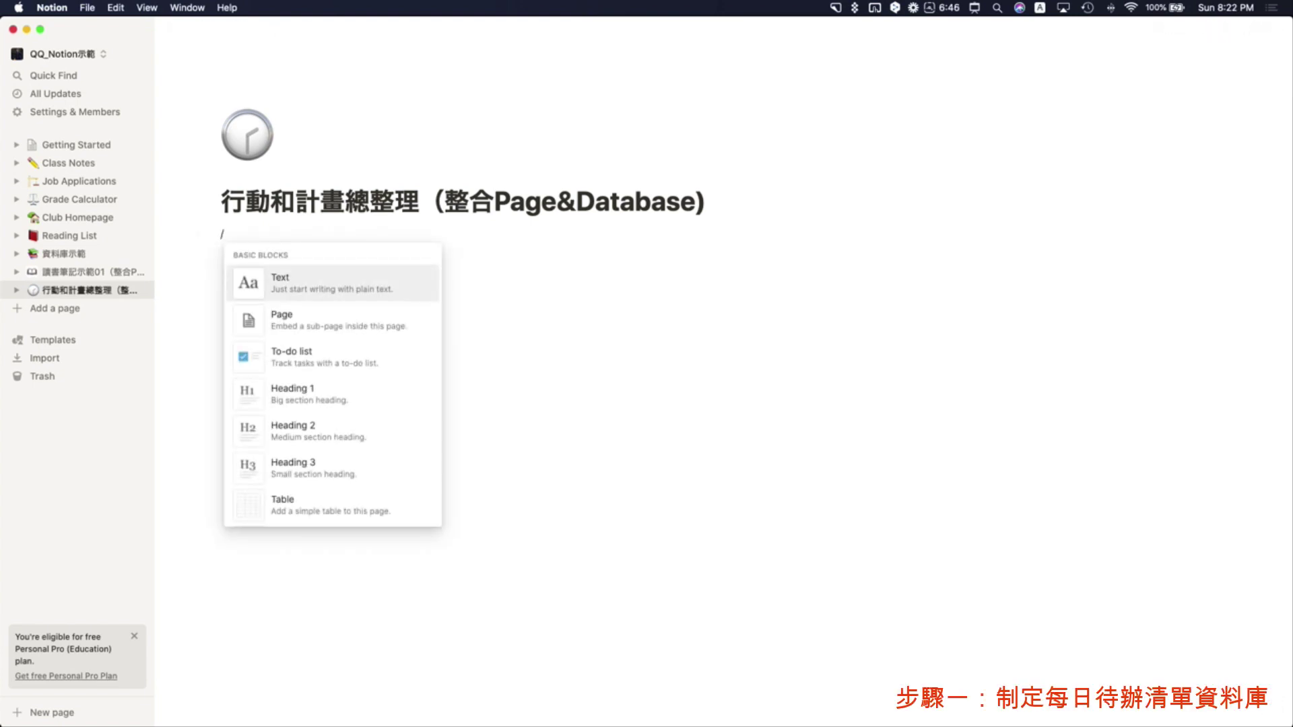
{"action": "type", "text": "tabe"}
{"action": "key", "text": "BackSpace"}
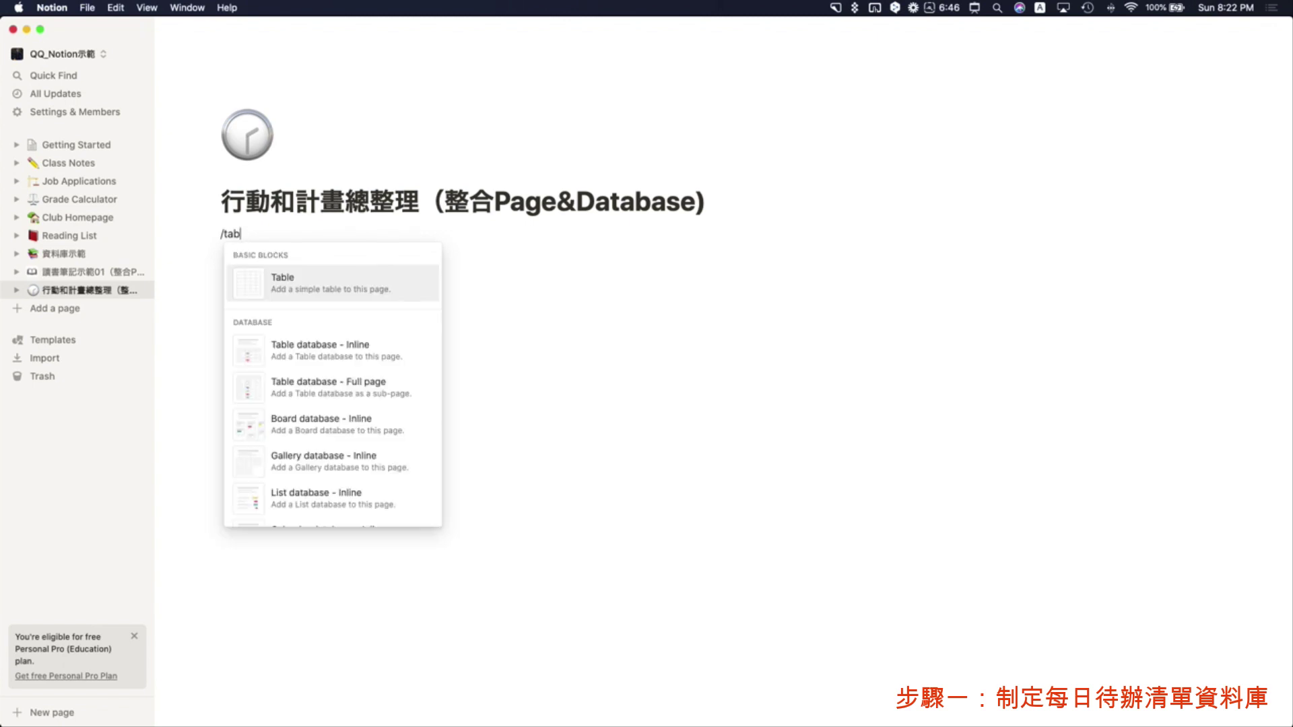
{"action": "type", "text": "le"}
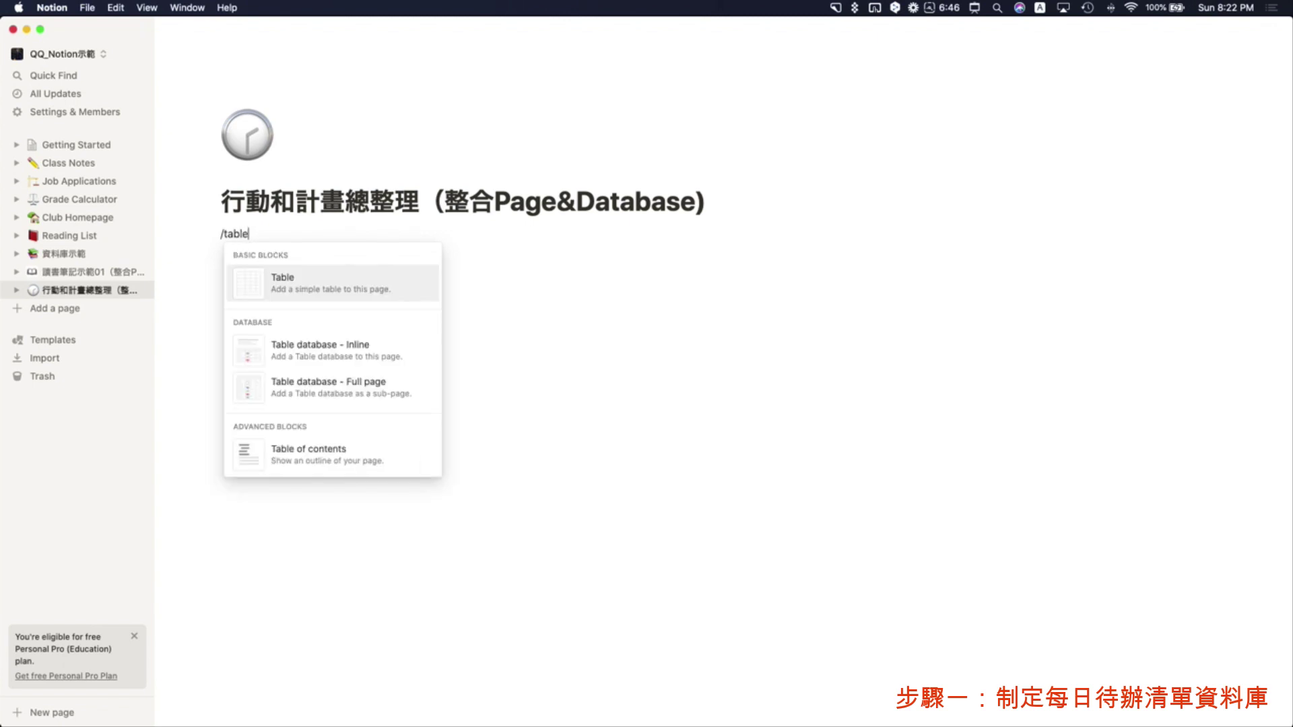
{"action": "left_click", "coordinate": [350, 340]}
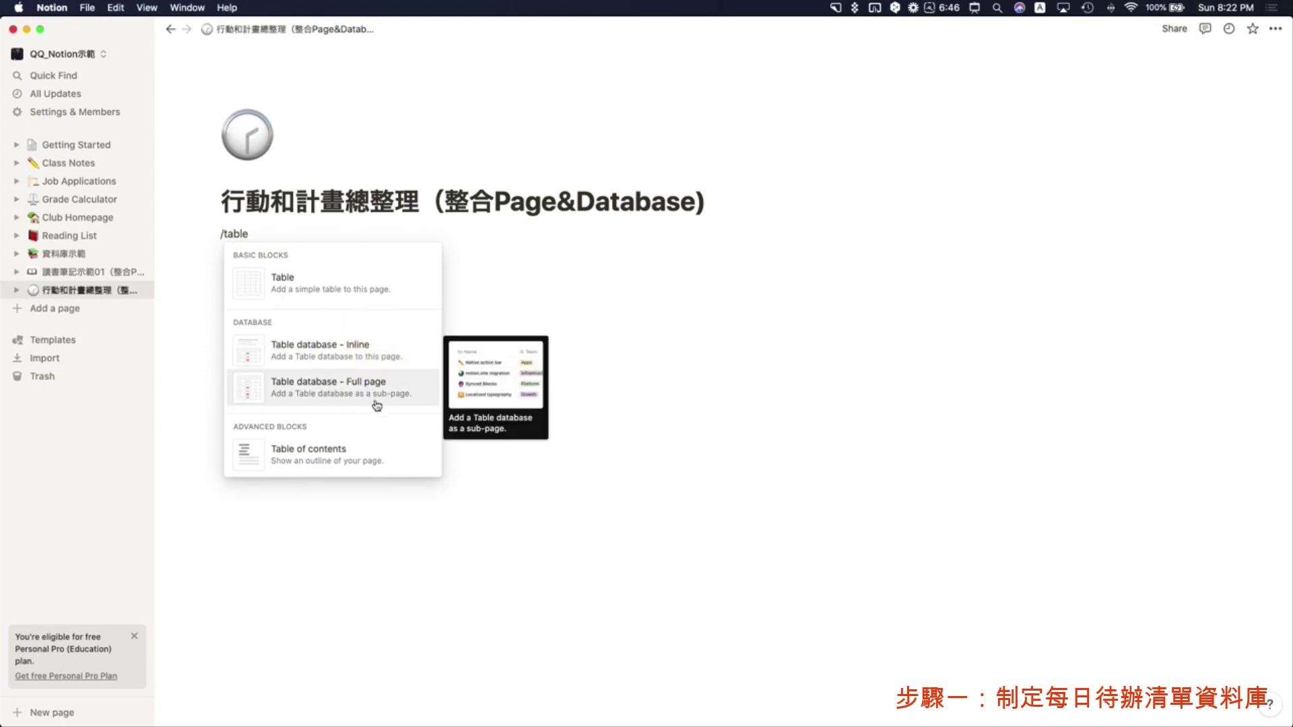
{"action": "left_click", "coordinate": [355, 358]}
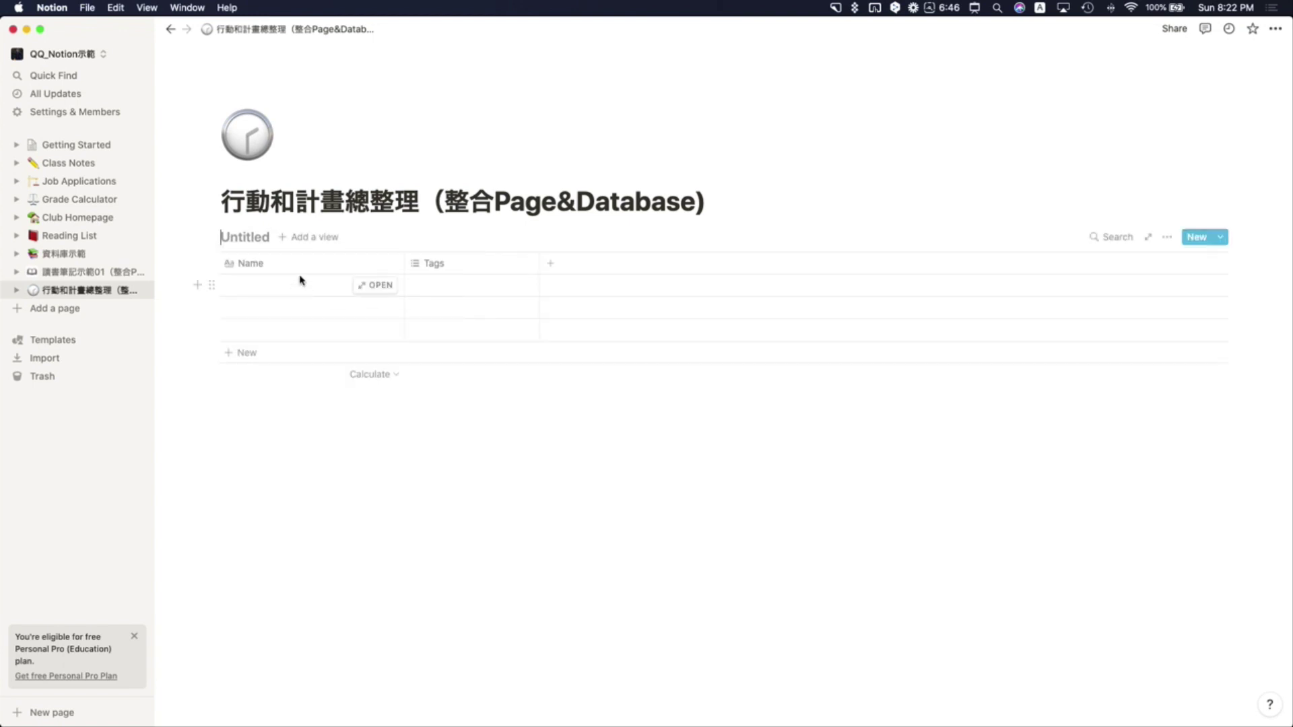
- Title the new inline database 每日待辦清單
{"action": "type", "text": "每日"}
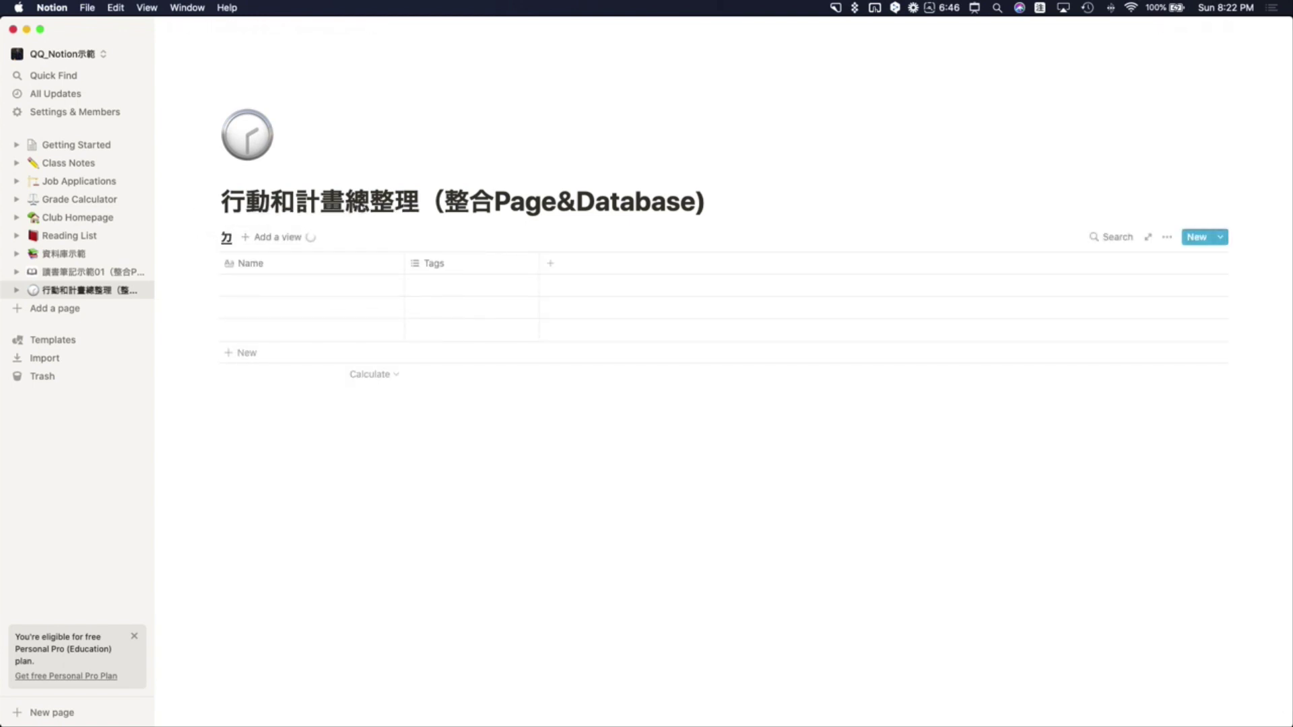
{"action": "type", "text": "待ㄅㄢ清單"}
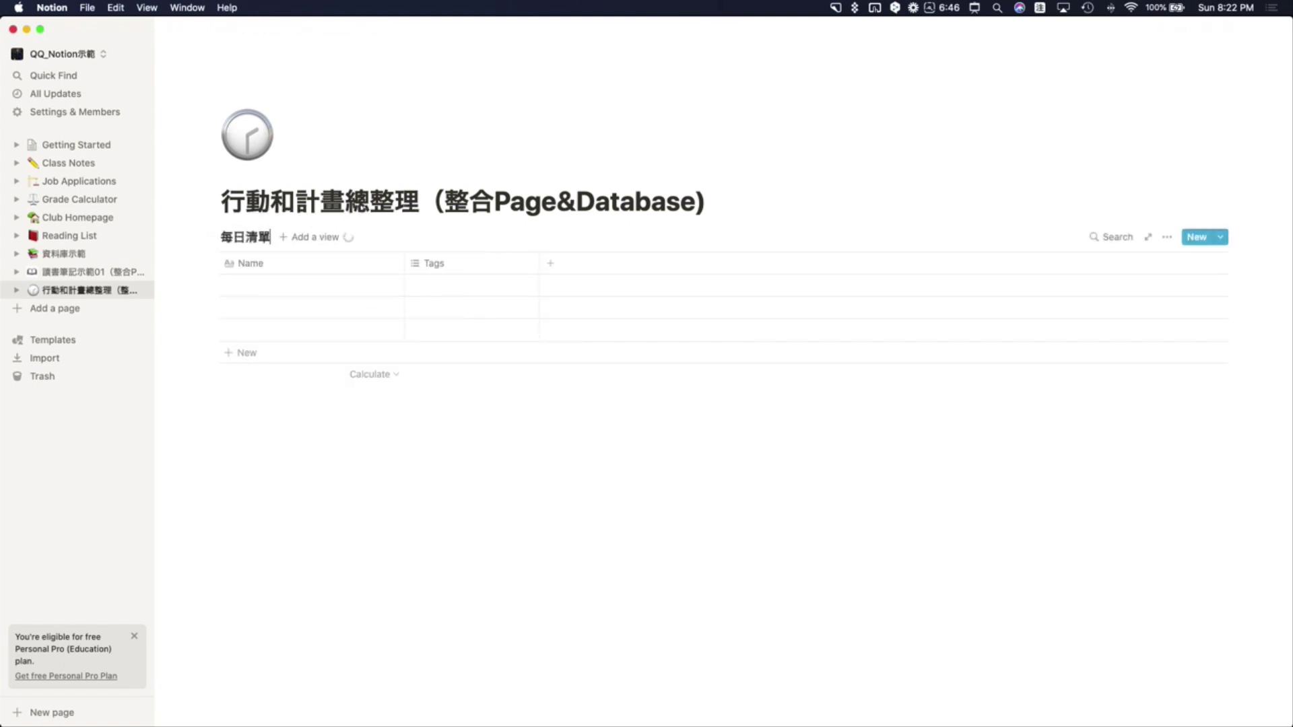
{"action": "key", "text": "BackSpace"}
{"action": "key", "text": "BackSpace"}
{"action": "type", "text": "辦"}
{"action": "key", "text": "Down"}
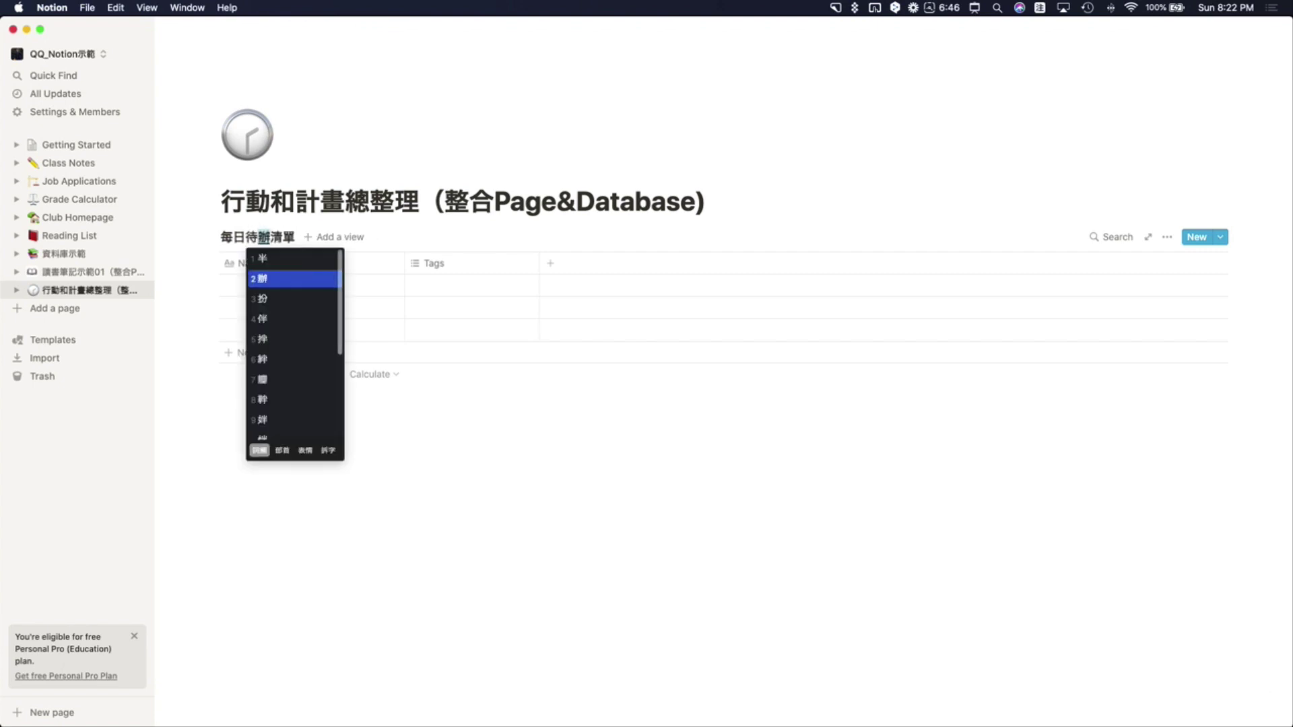
{"action": "key", "text": "Return"}
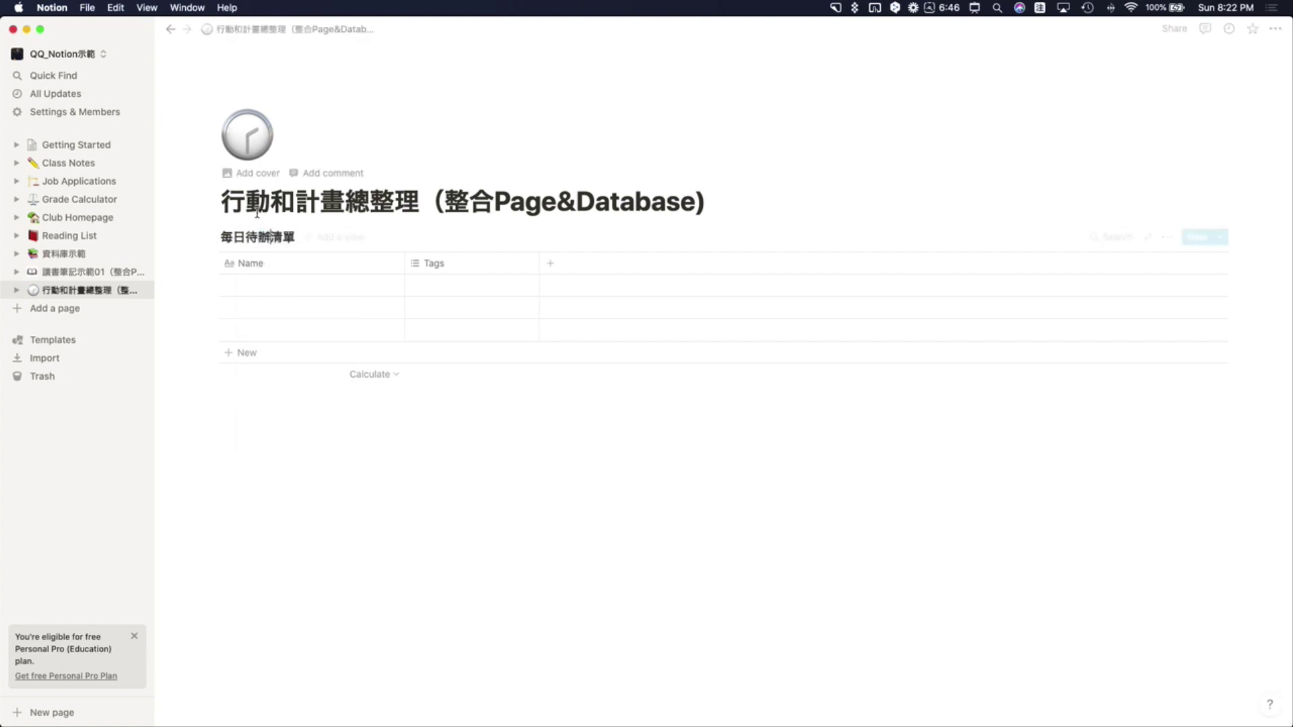
- Insert a second inline table database below the first one and title it 專案List
{"action": "left_click", "coordinate": [223, 396]}
{"action": "type", "text": "/"}
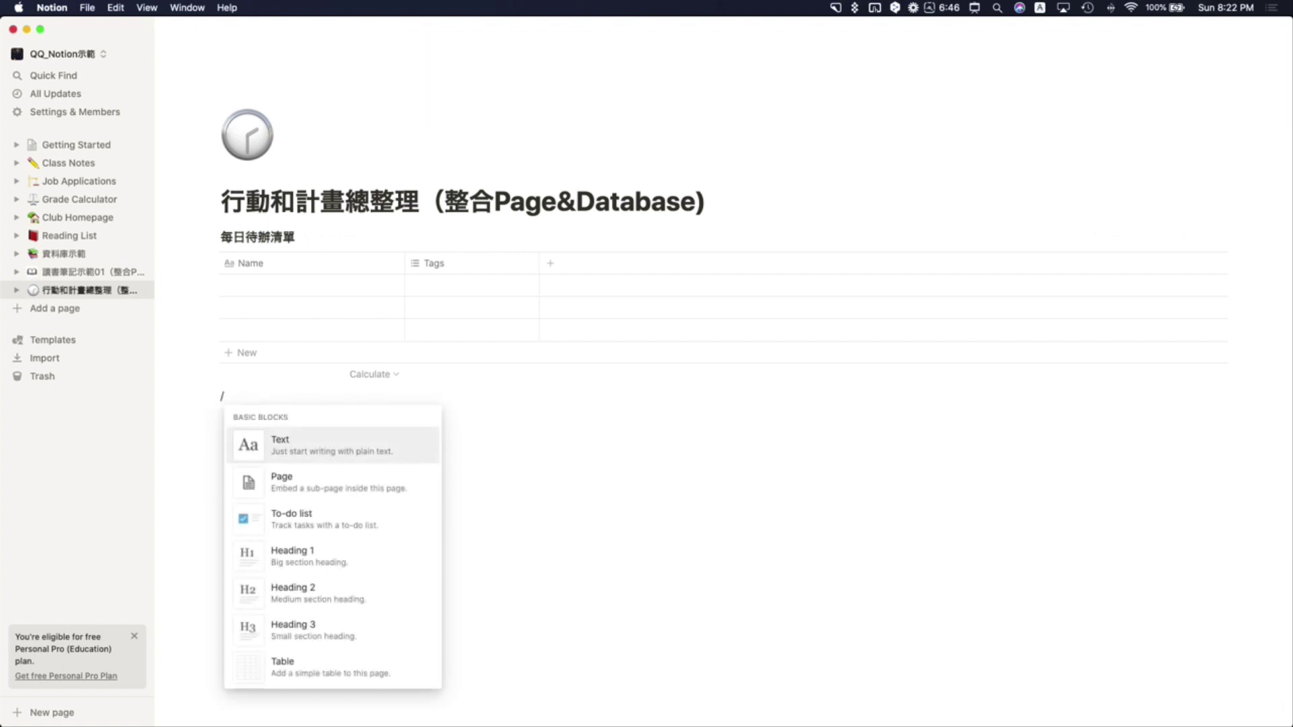
{"action": "type", "text": "table"}
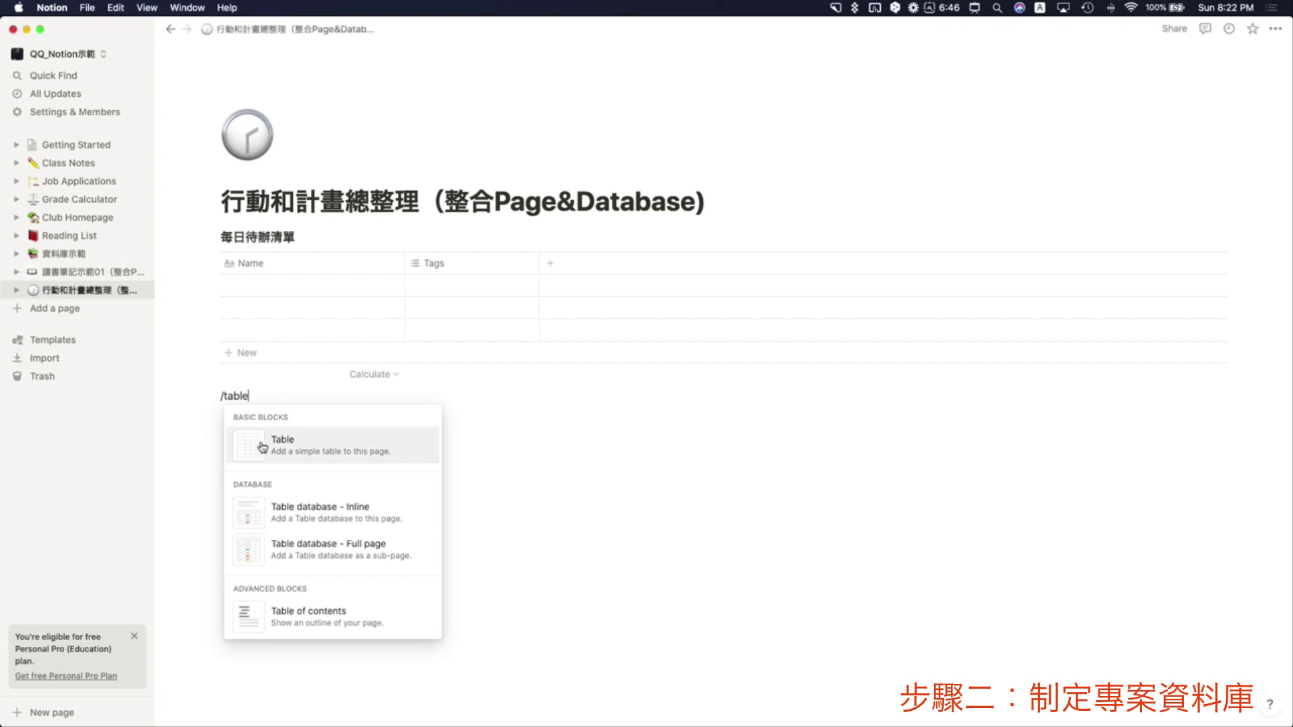
{"action": "left_click", "coordinate": [300, 510]}
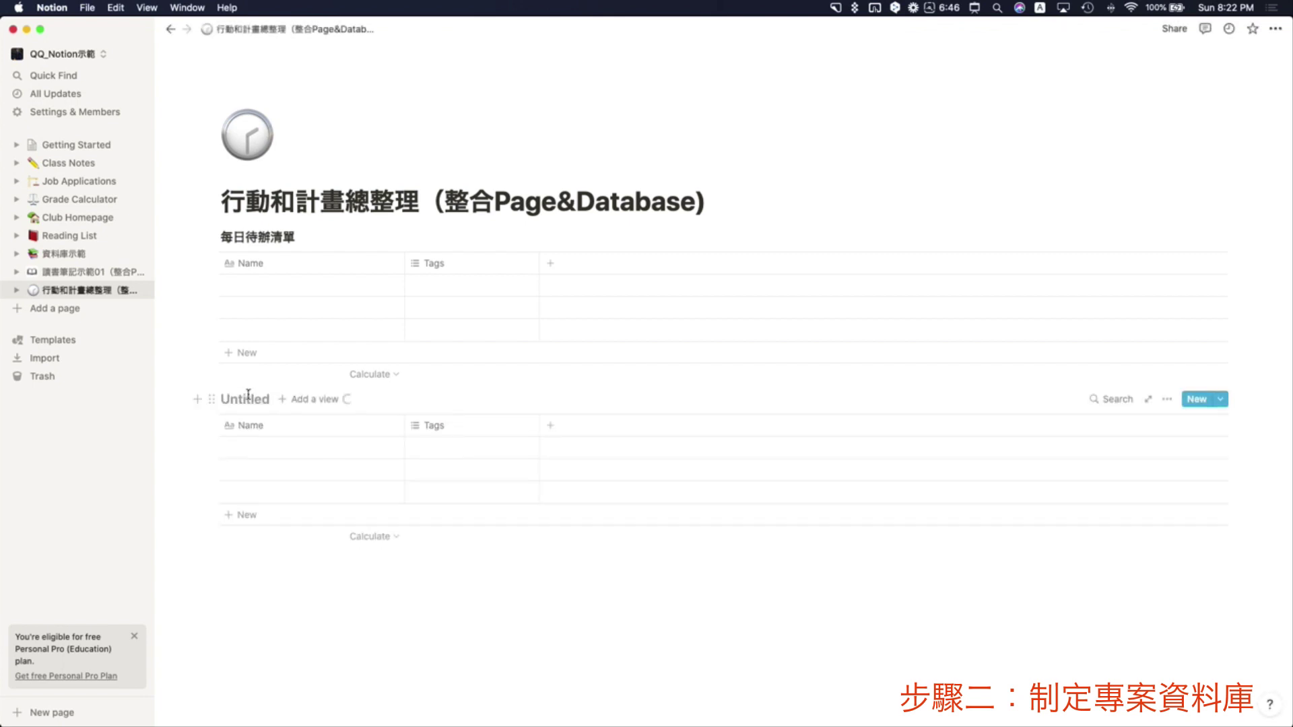
{"action": "type", "text": "專案"}
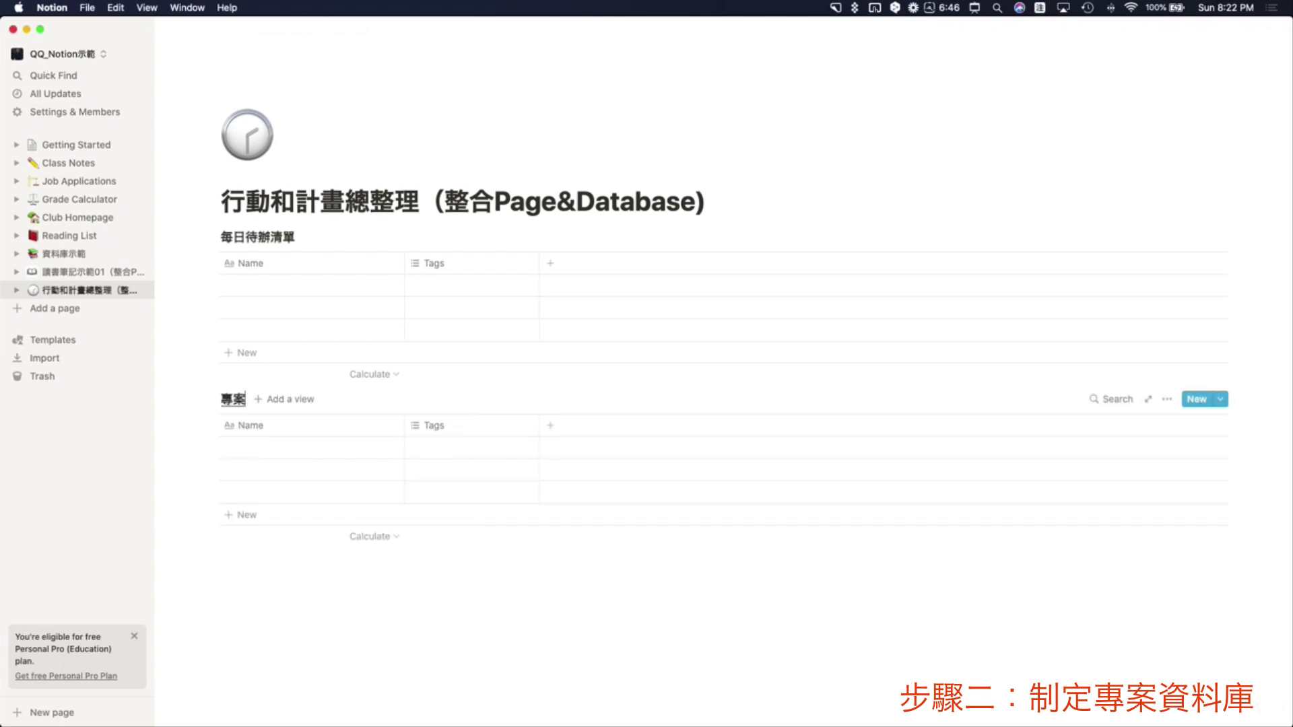
{"action": "type", "text": "List"}
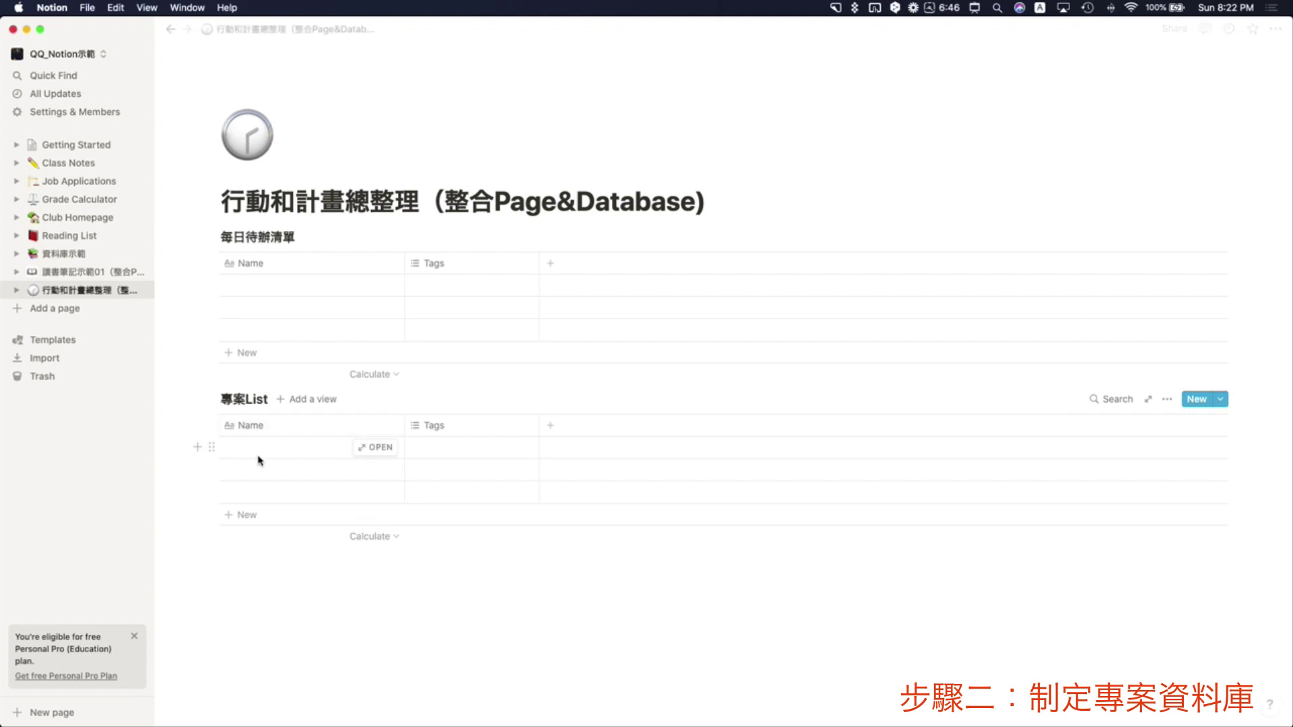
- Enter 今年看10本書 as the name of the first row in 專案List
{"action": "left_click", "coordinate": [260, 447]}
{"action": "key", "text": "ctrl+space"}
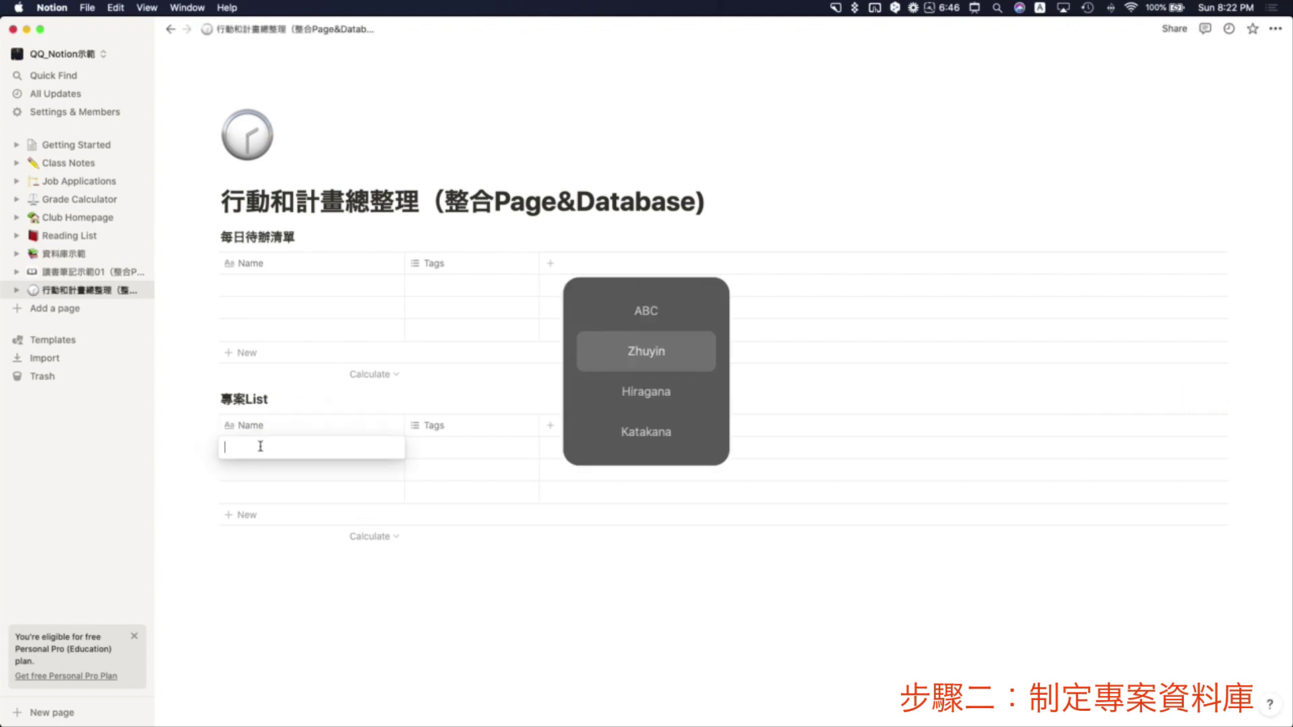
{"action": "type", "text": "今年看10本書"}
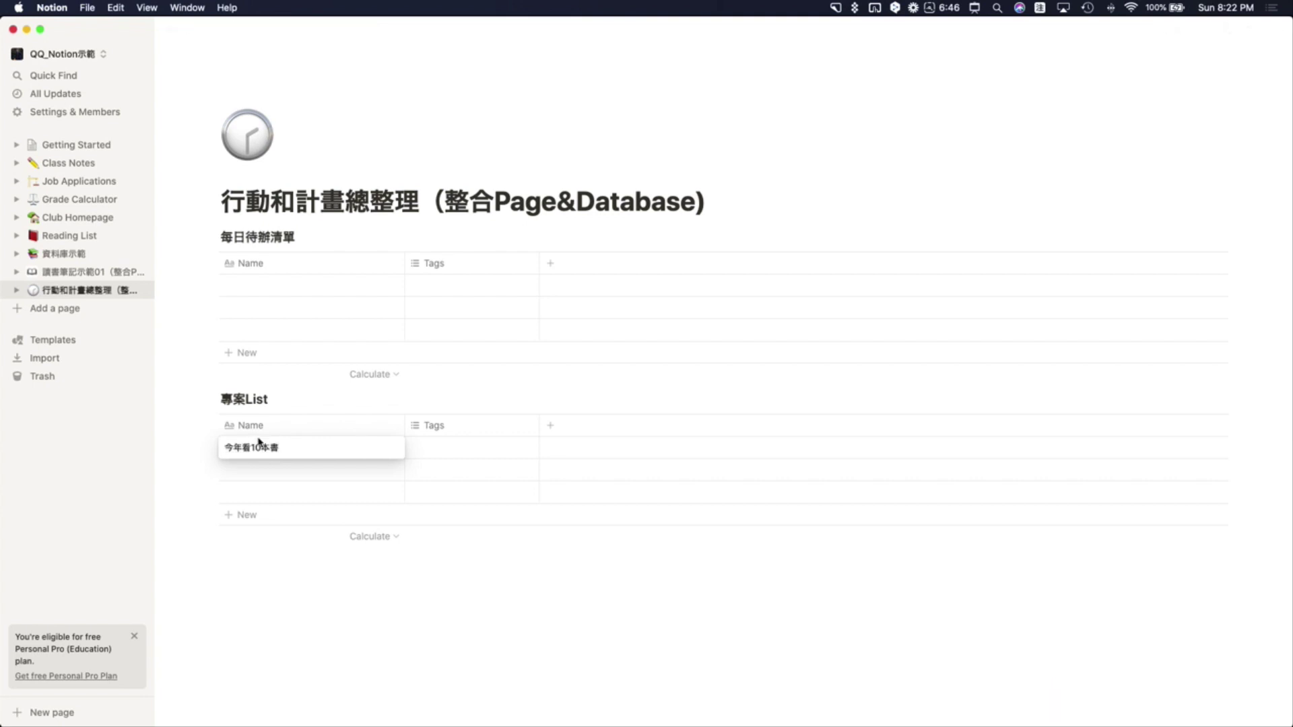
{"action": "triple_click", "coordinate": [282, 447]}
- Enter 看原子習慣 as the name of the first row in 每日待辦清單
{"action": "left_click", "coordinate": [269, 283]}
{"action": "left_click", "coordinate": [269, 284]}
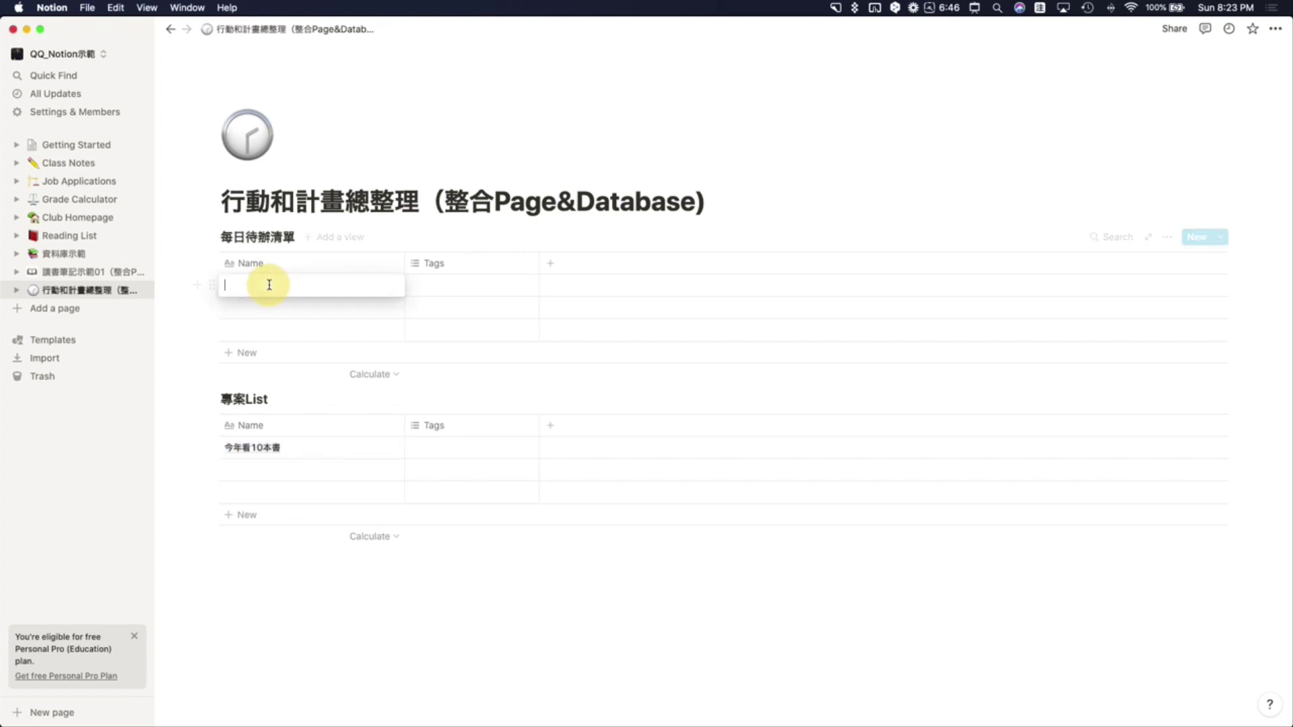
{"action": "type", "text": "看坐"}
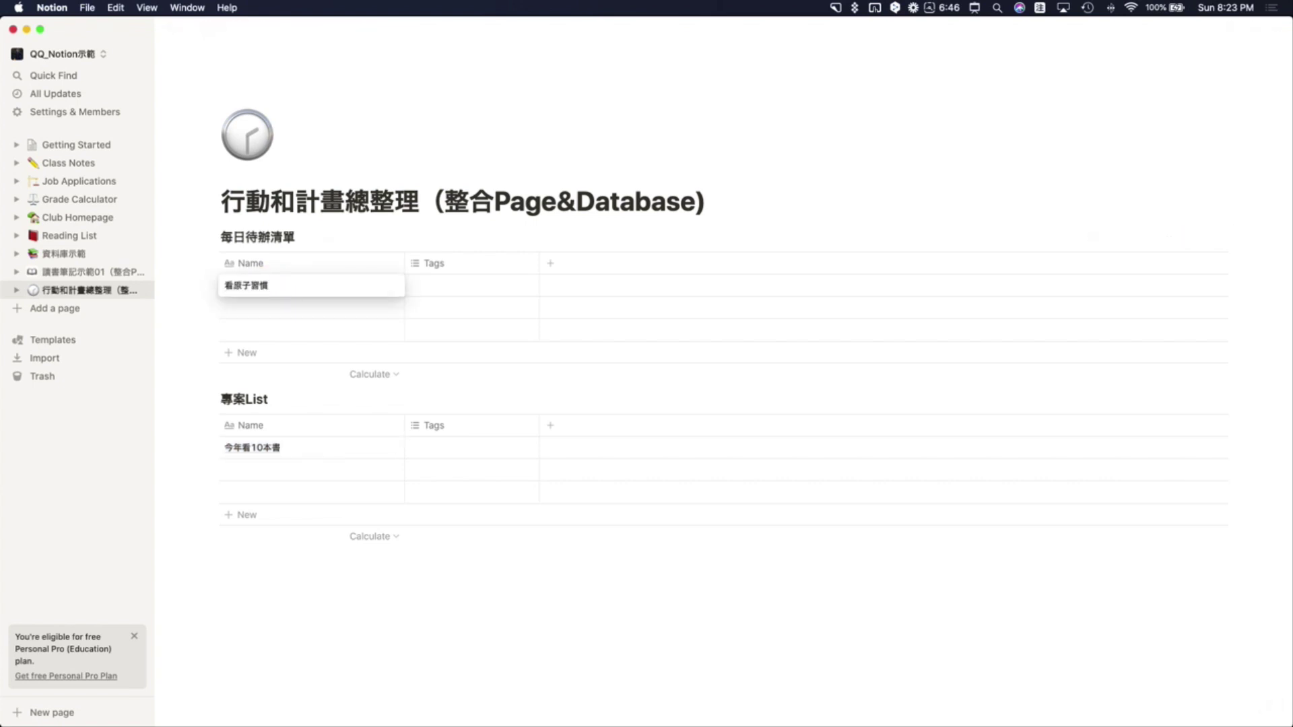
{"action": "left_click", "coordinate": [462, 302]}
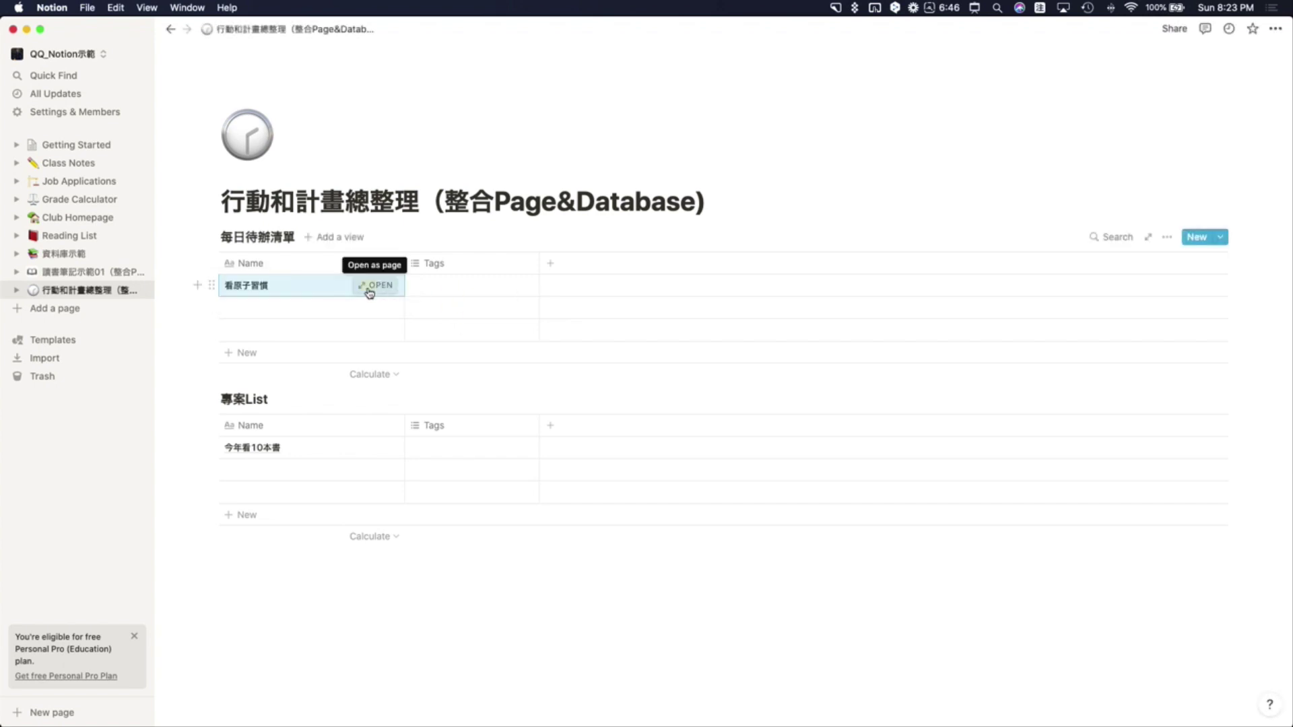
- Open the 看原子習慣 row as a page and add a Date property named 執行時間
{"action": "left_click", "coordinate": [369, 291]}
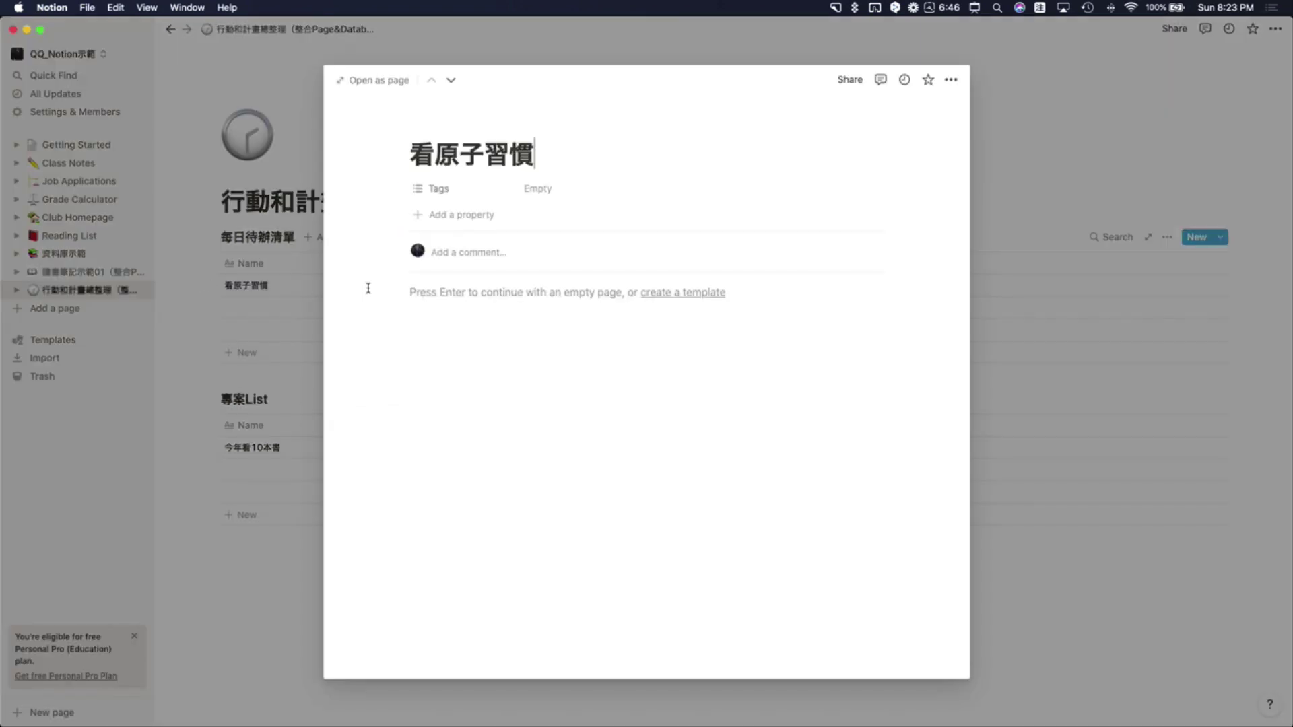
{"action": "left_click", "coordinate": [451, 215]}
{"action": "mouse_move", "coordinate": [463, 289]}
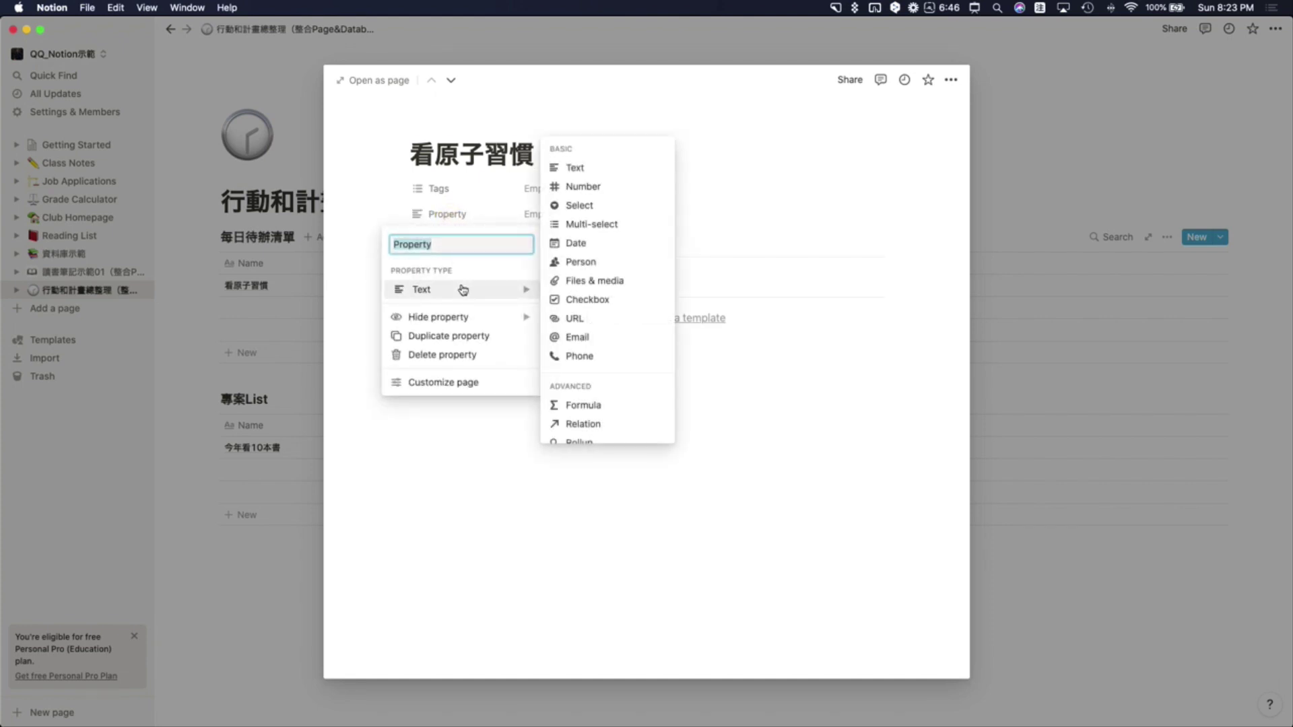
{"action": "left_click", "coordinate": [576, 246]}
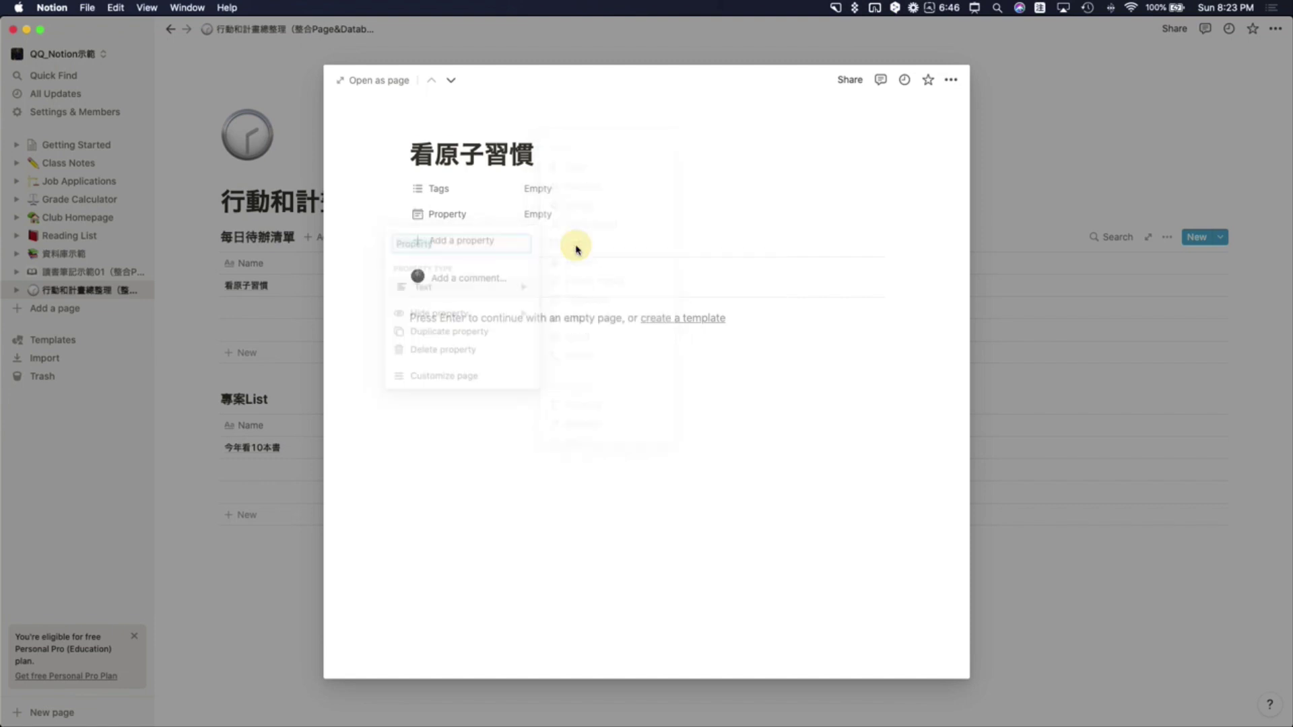
{"action": "left_click", "coordinate": [473, 224]}
{"action": "type", "text": "執行"}
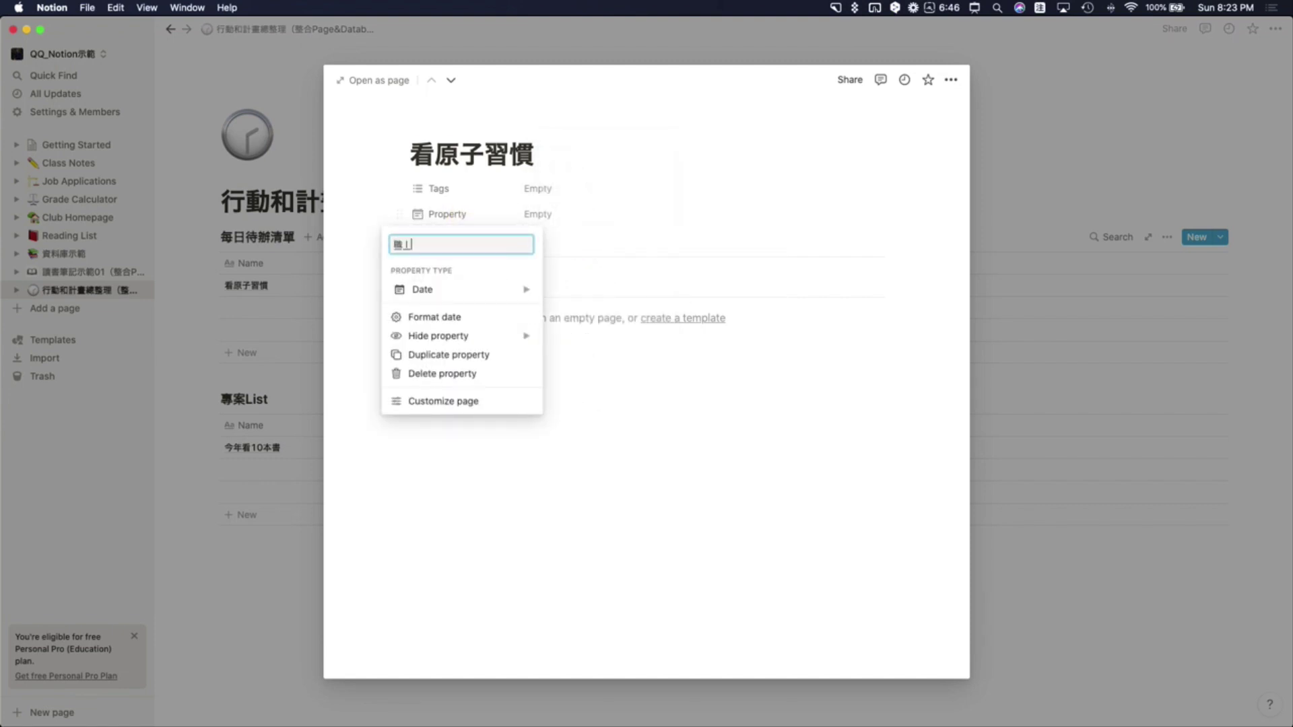
{"action": "type", "text": "時間"}
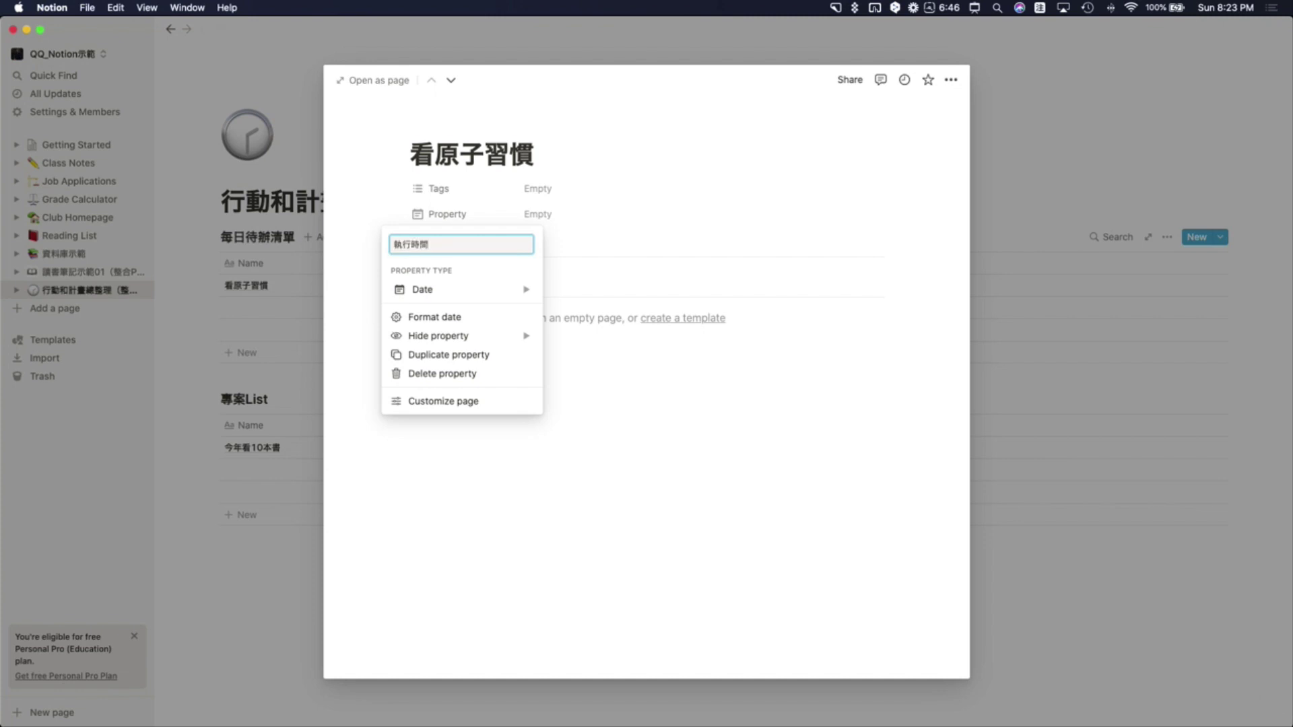
{"action": "key", "text": "Return"}
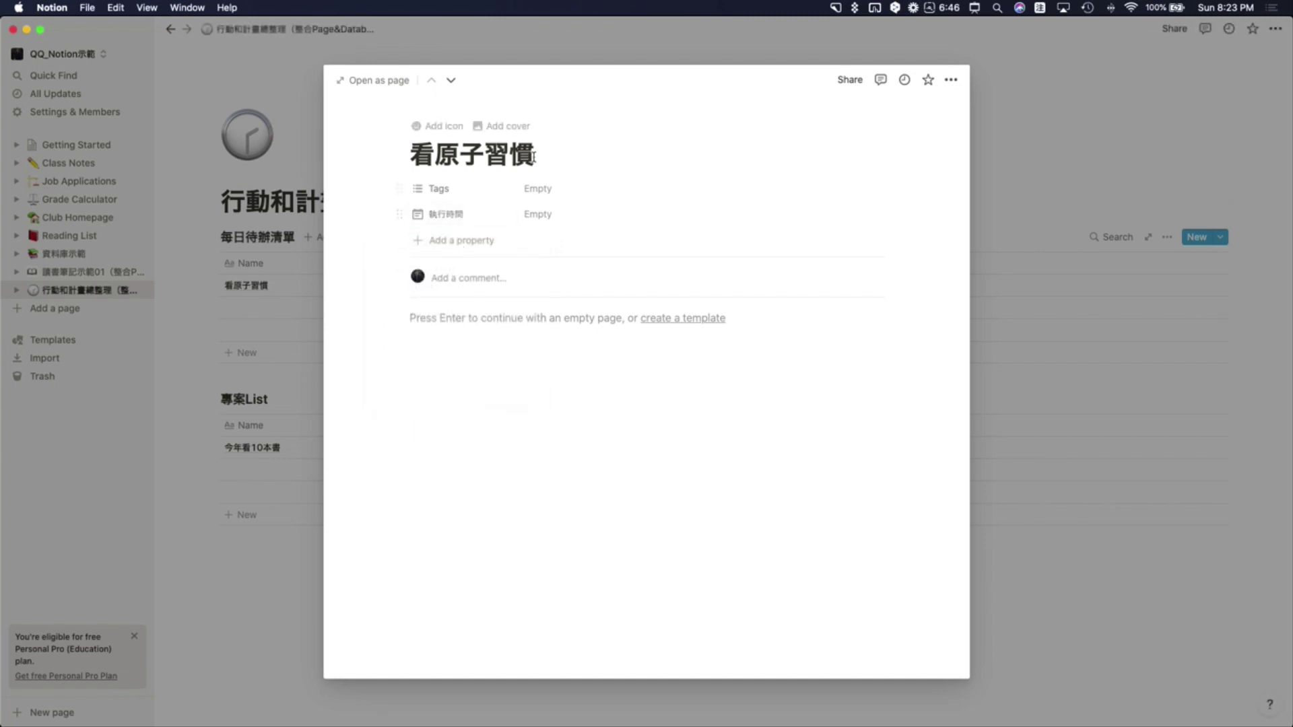
- Extend the opened entry's title to 看原子習慣30頁
{"action": "left_click", "coordinate": [541, 142]}
{"action": "type", "text": "100"}
{"action": "key", "text": "BackSpace"}
{"action": "key", "text": "BackSpace"}
{"action": "key", "text": "BackSpace"}
{"action": "type", "text": "30"}
{"action": "key", "text": "ctrl+space"}
{"action": "type", "text": "u,"}
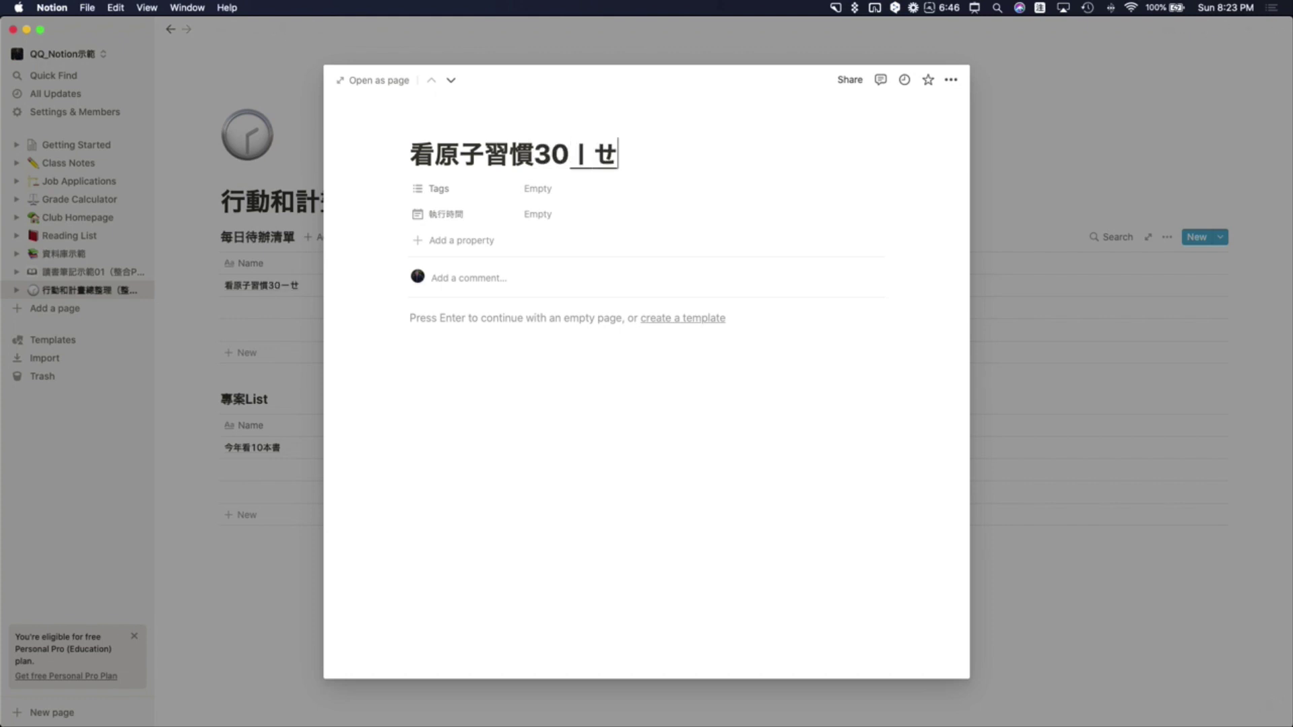
{"action": "type", "text": "4"}
{"action": "key", "text": "Down"}
{"action": "key", "text": "Down"}
{"action": "key", "text": "Down"}
{"action": "key", "text": "Down"}
{"action": "key", "text": "Return"}
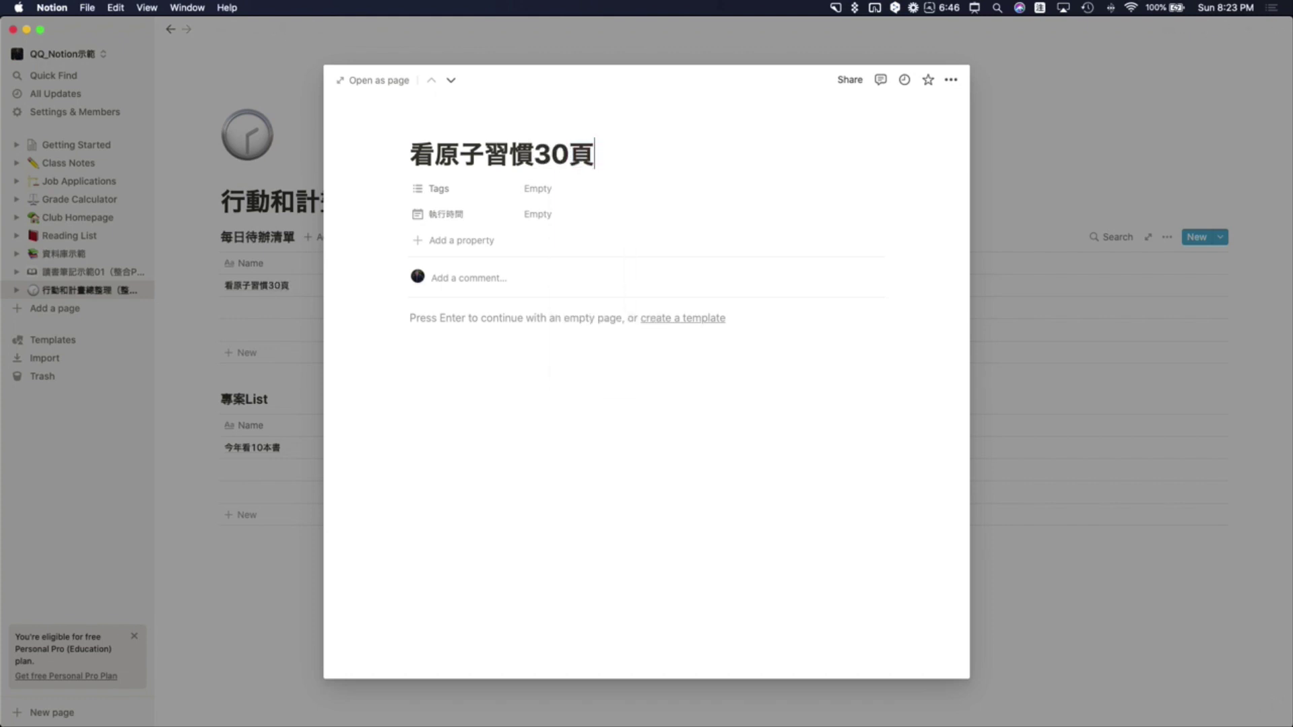
- Set the entry's 執行時間 date to February 28, 2022
{"action": "left_click", "coordinate": [530, 215]}
{"action": "left_click", "coordinate": [566, 391]}
{"action": "left_click", "coordinate": [746, 202]}
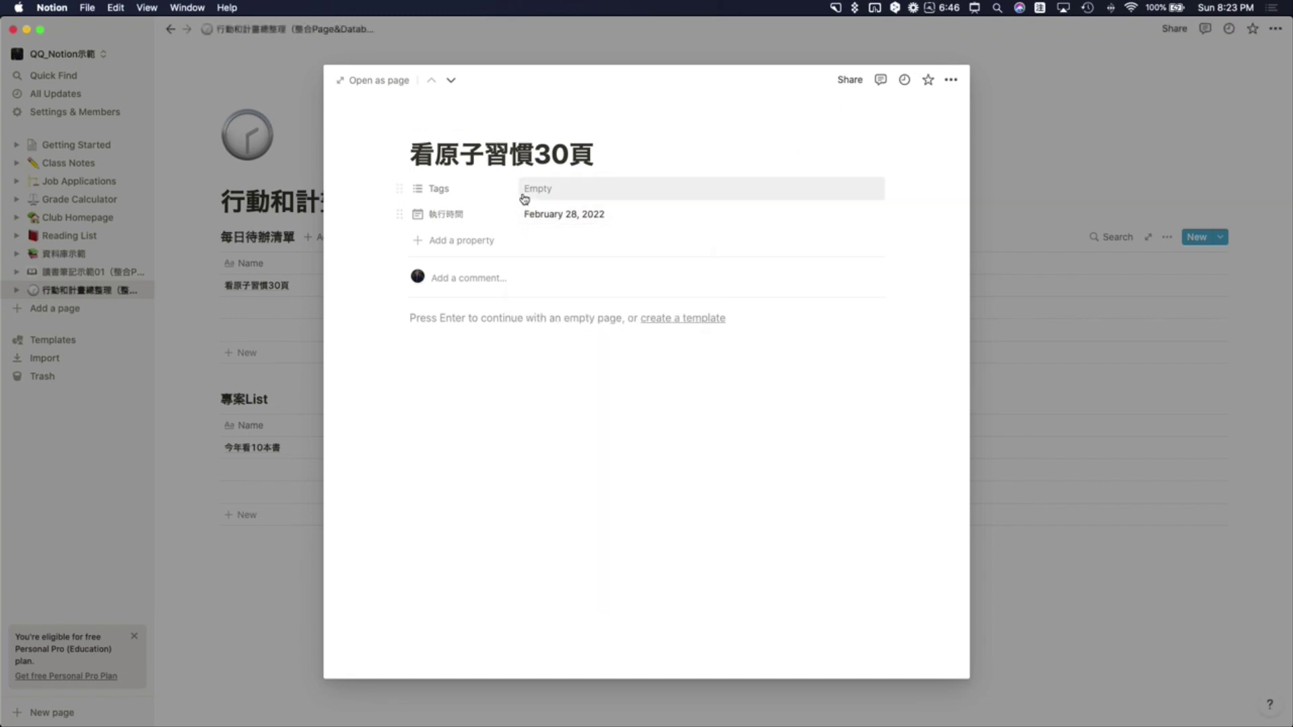
- Add a Select property named 難易度 to the opened 看原子習慣30頁 entry
{"action": "left_click", "coordinate": [468, 239]}
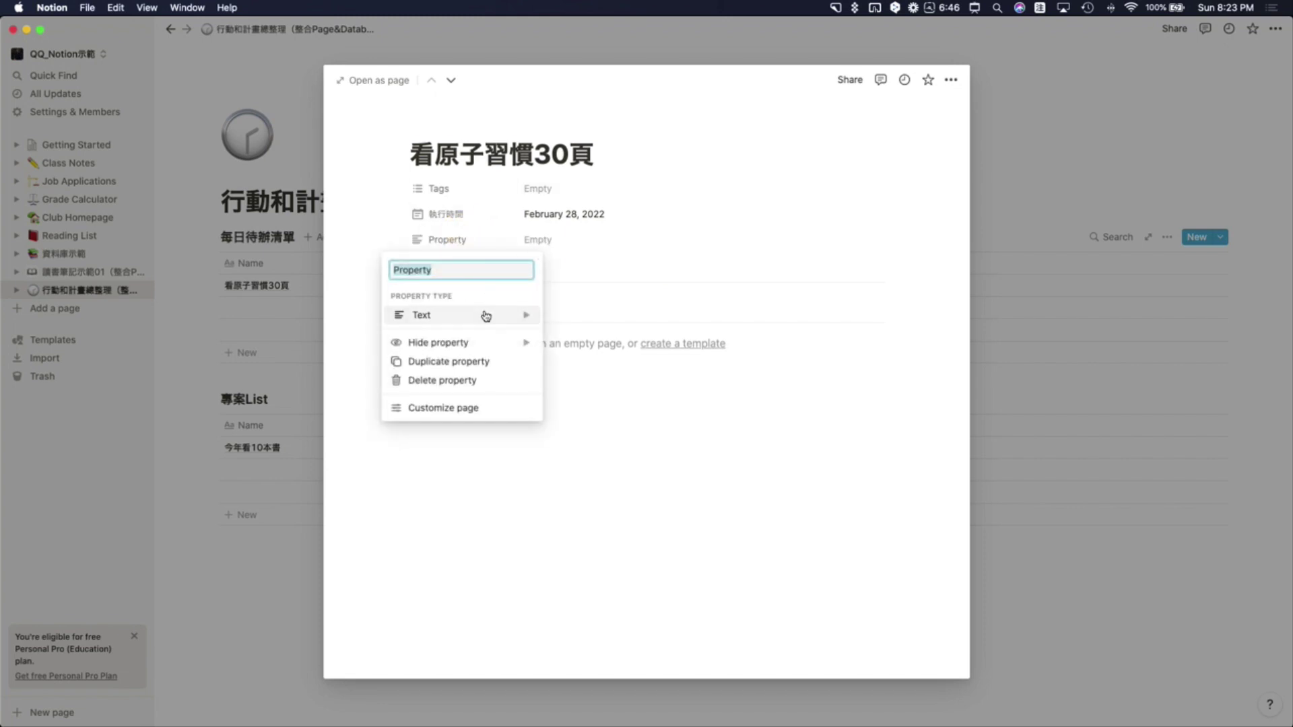
{"action": "left_click", "coordinate": [485, 316]}
{"action": "left_click", "coordinate": [579, 231]}
{"action": "type", "text": "難易度"}
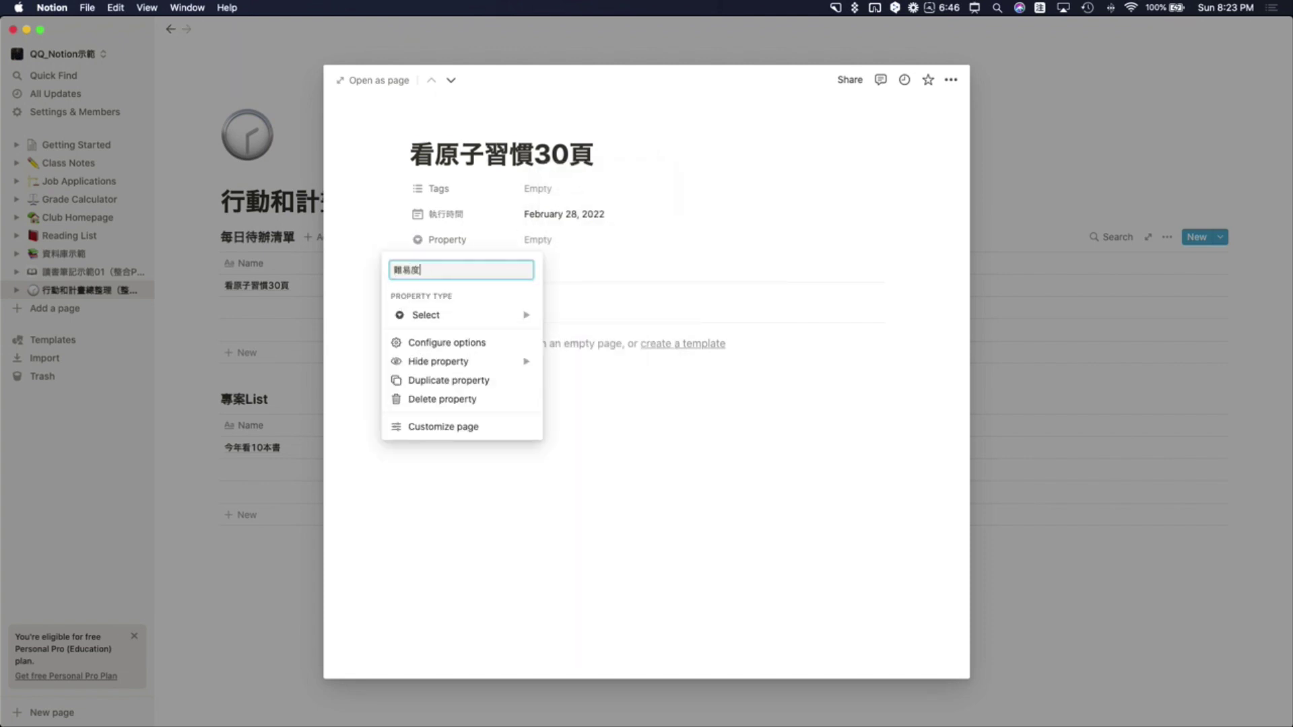
{"action": "key", "text": "Return"}
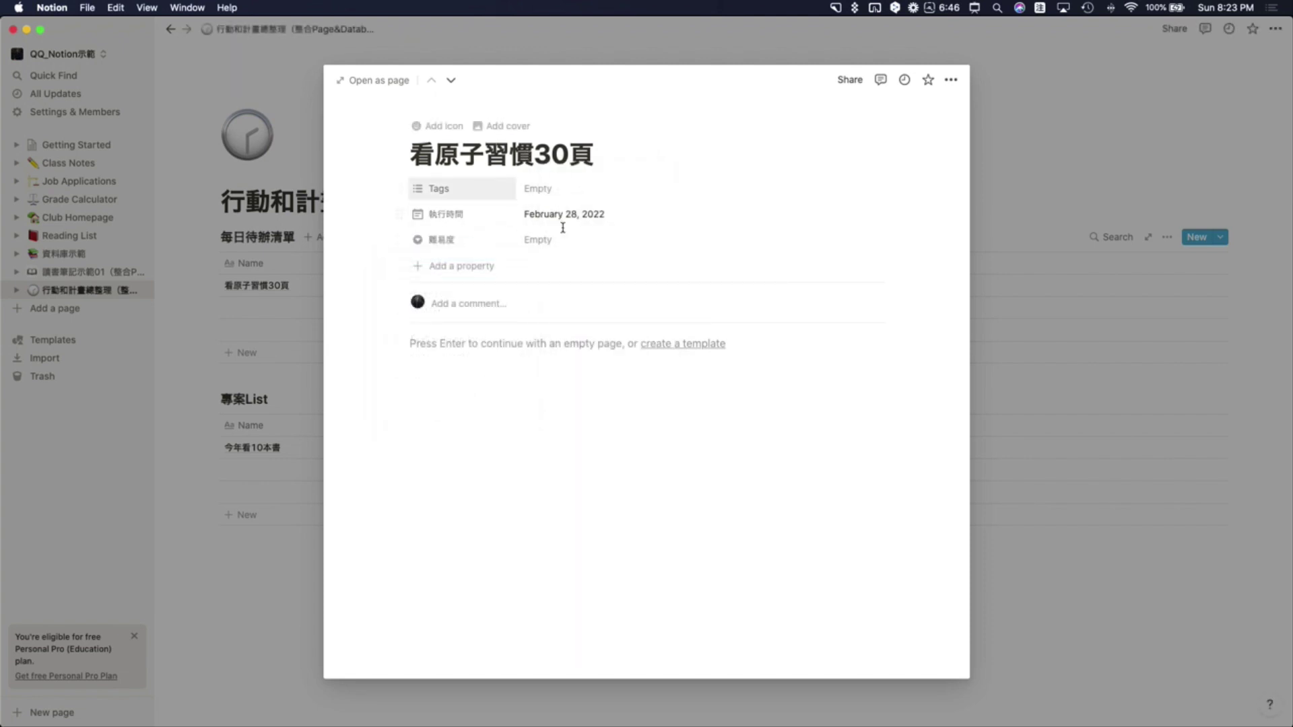
- Create the option 困難 for 難易度 and assign it to the 看原子習慣30頁 entry
{"action": "left_click", "coordinate": [556, 247]}
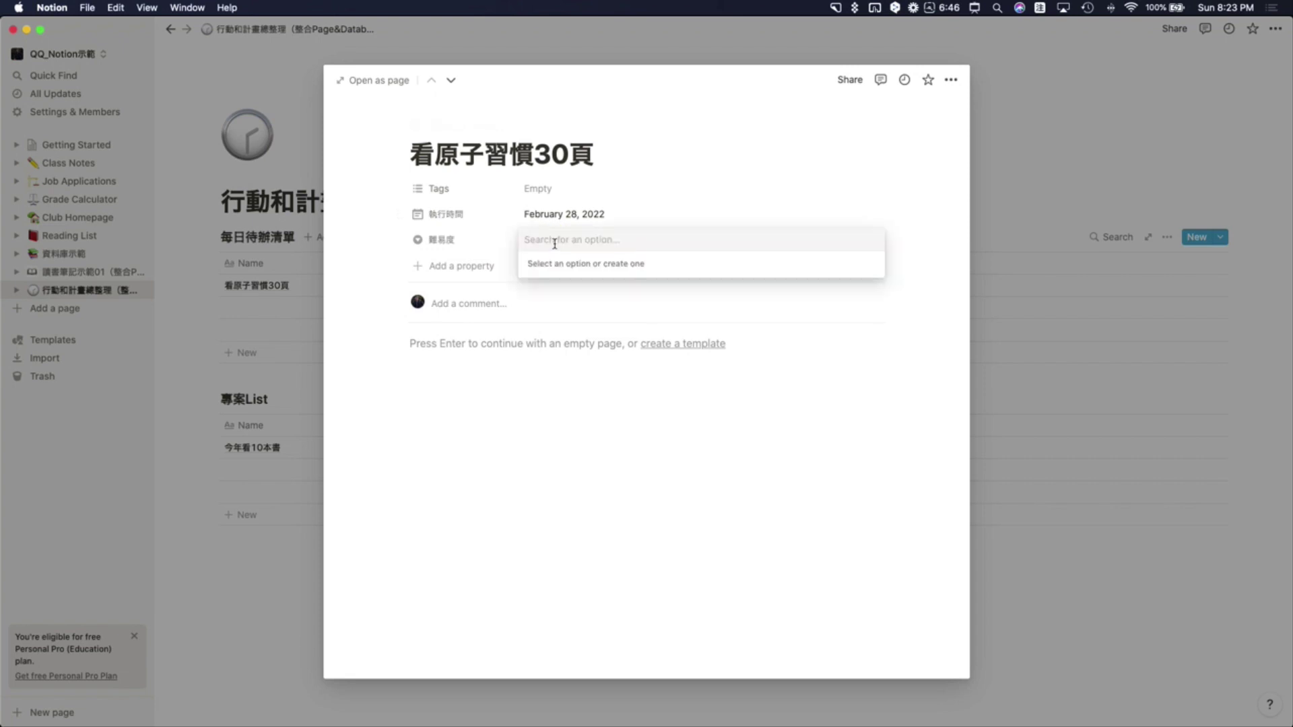
{"action": "type", "text": "困ㄋㄢ"}
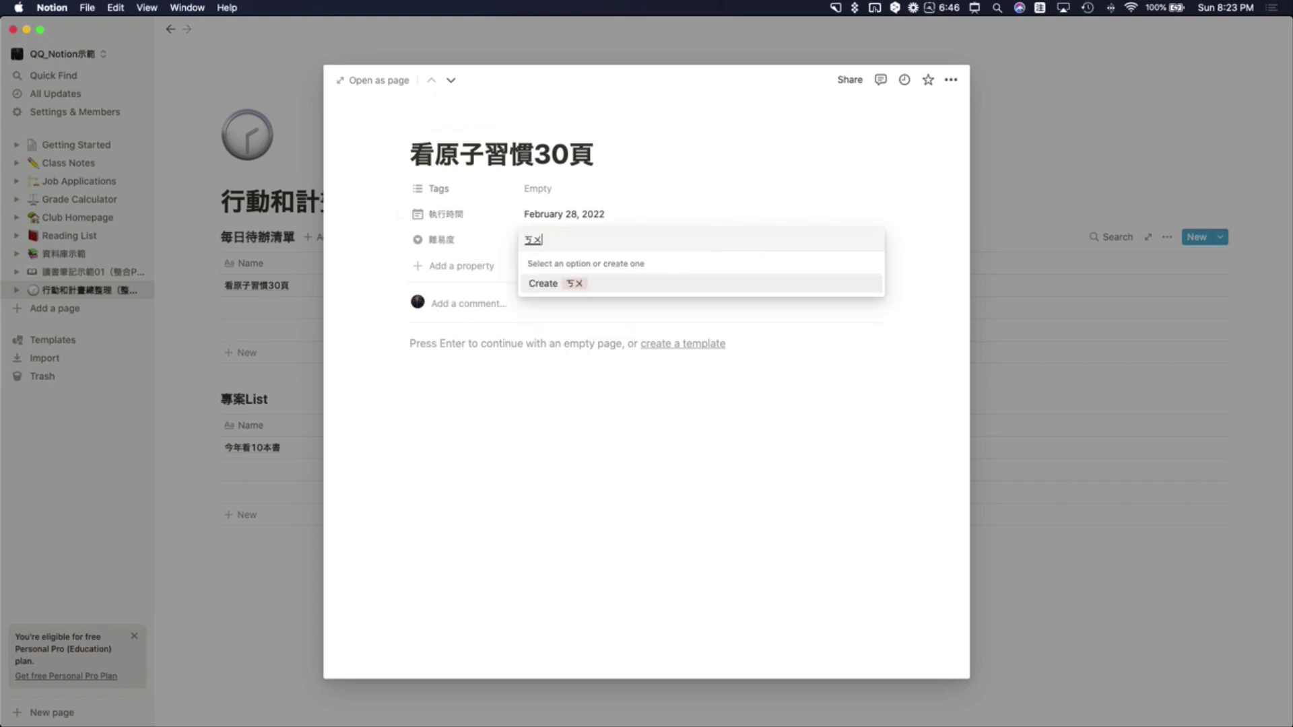
{"action": "type", "text": "ˊ"}
{"action": "key", "text": "Return"}
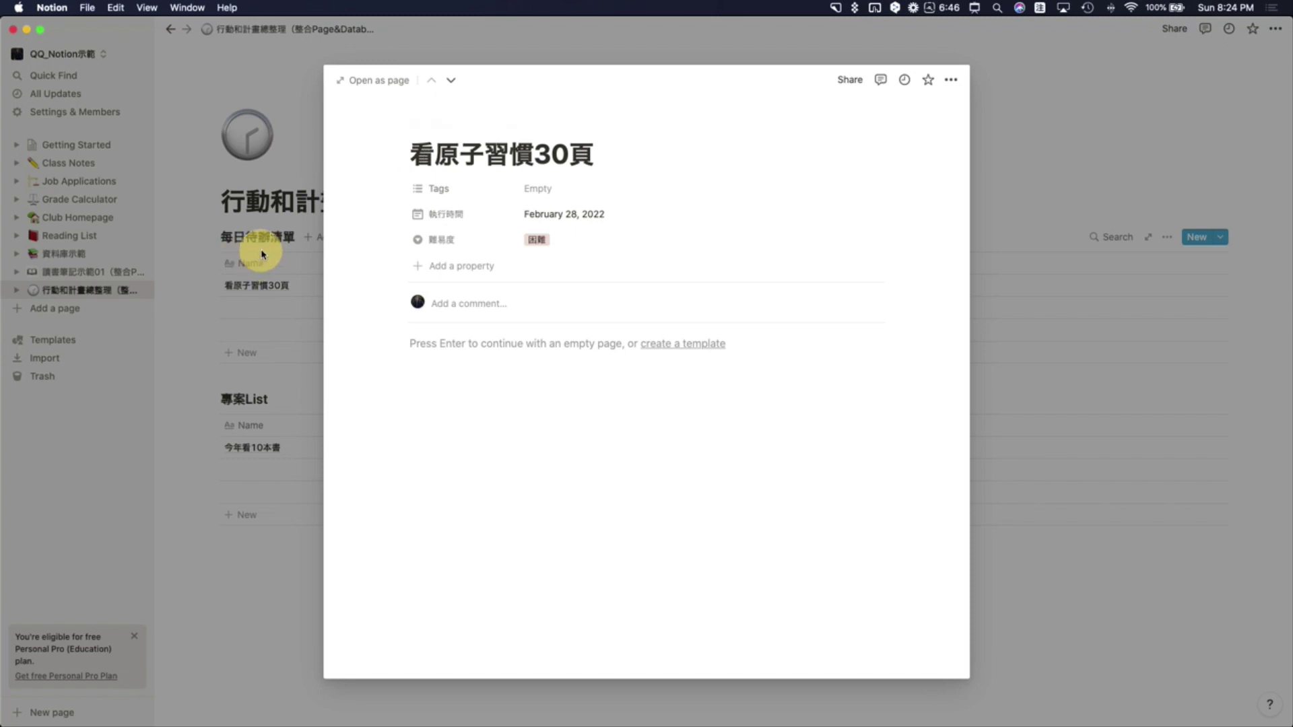
- Add a Relation property to the entry that links to the 專案List database
{"action": "left_click", "coordinate": [451, 265]}
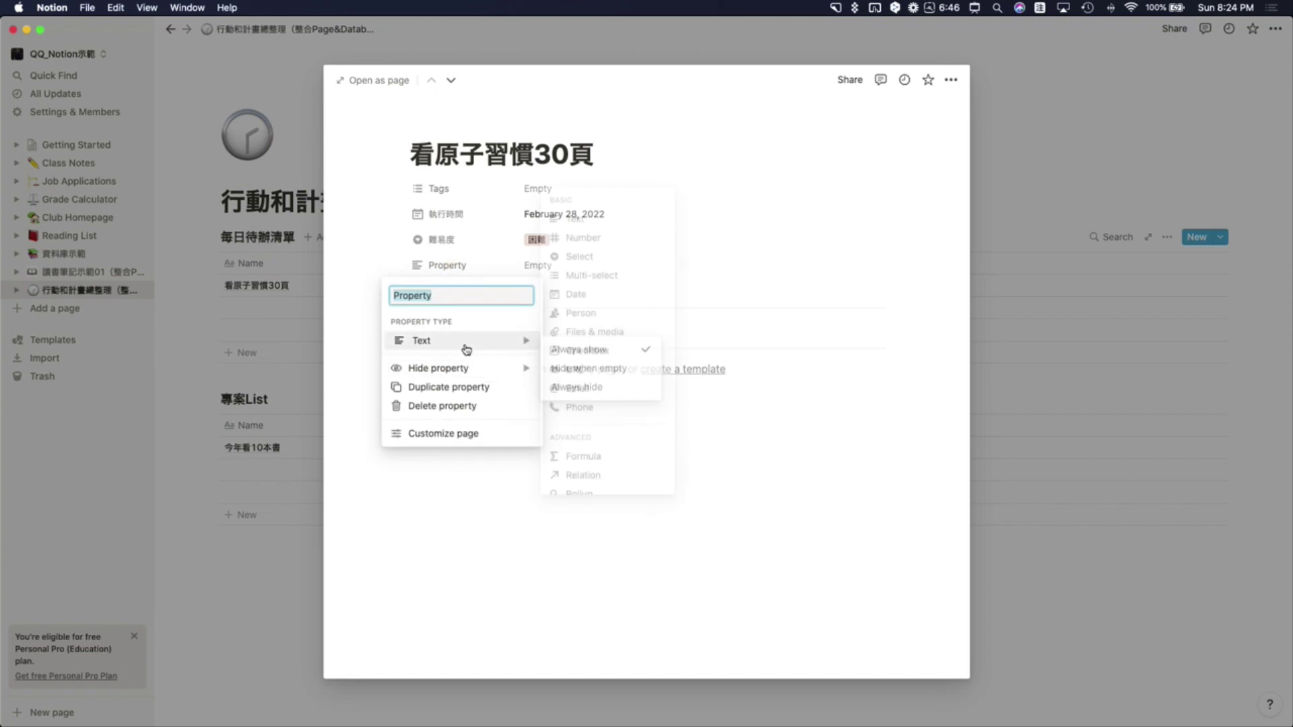
{"action": "mouse_move", "coordinate": [524, 343]}
{"action": "left_click", "coordinate": [570, 471]}
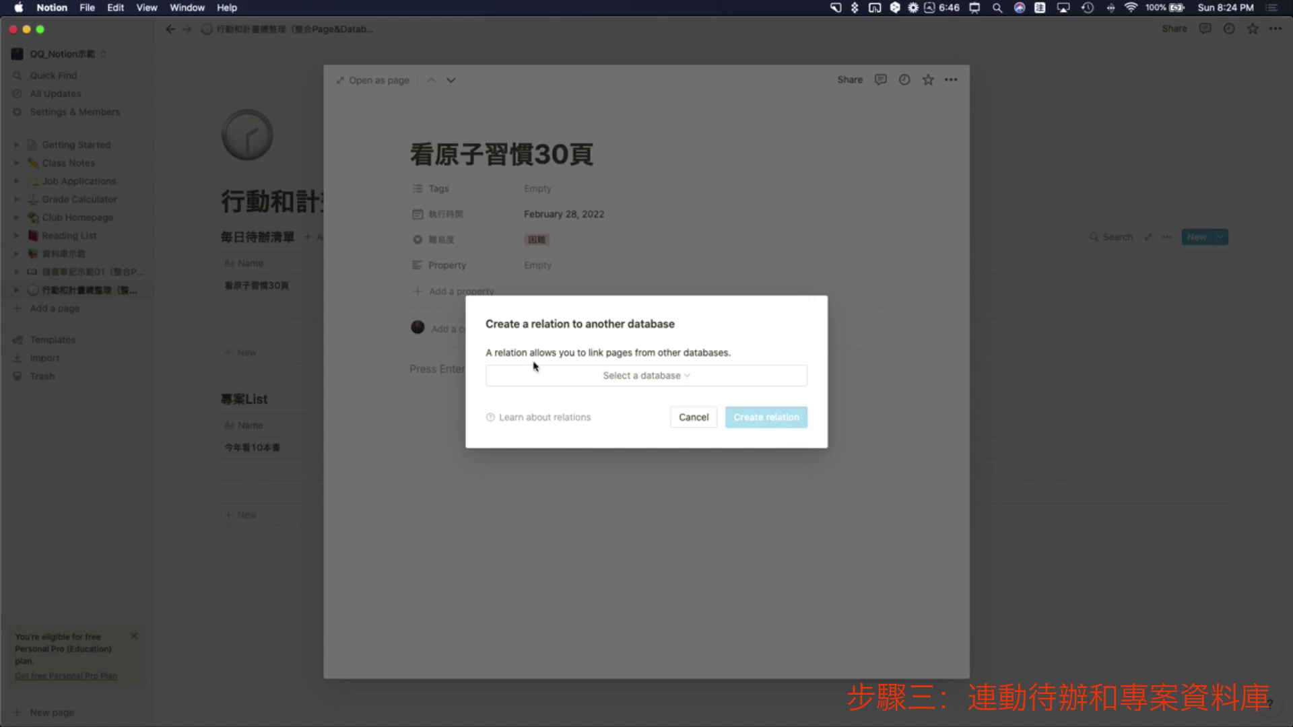
{"action": "left_click", "coordinate": [577, 375]}
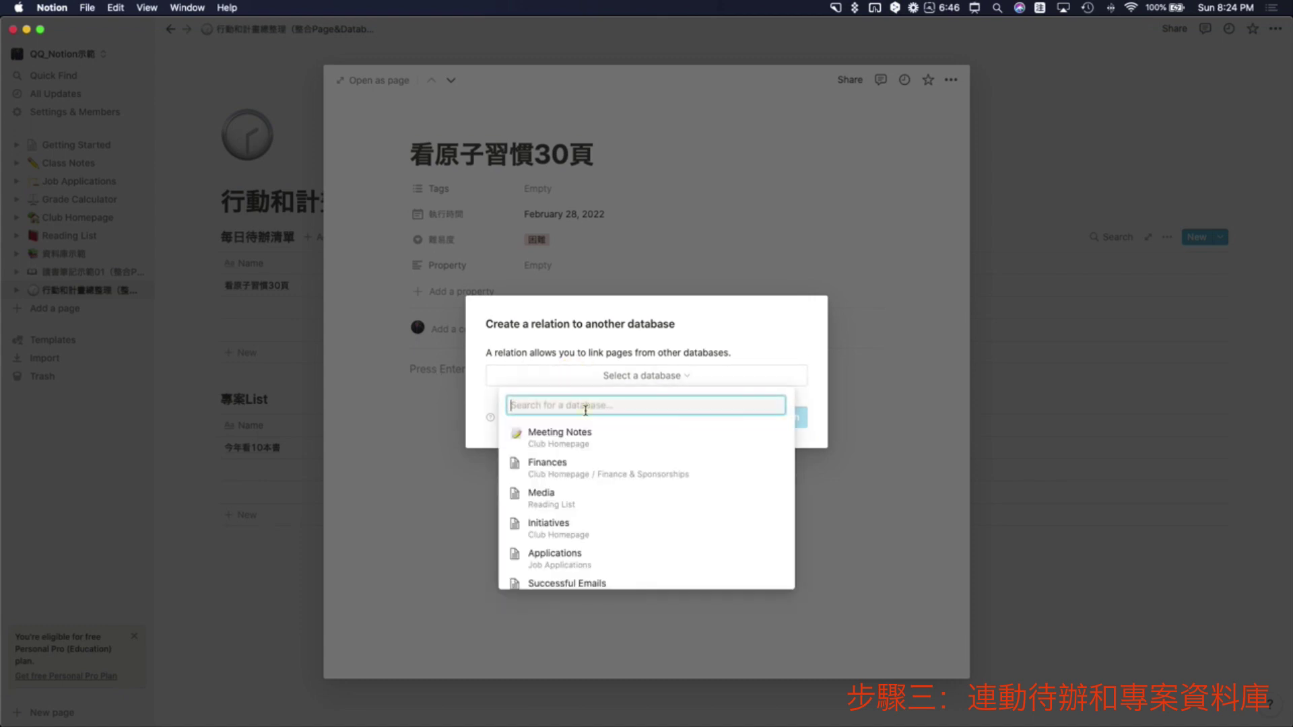
{"action": "type", "text": "專案"}
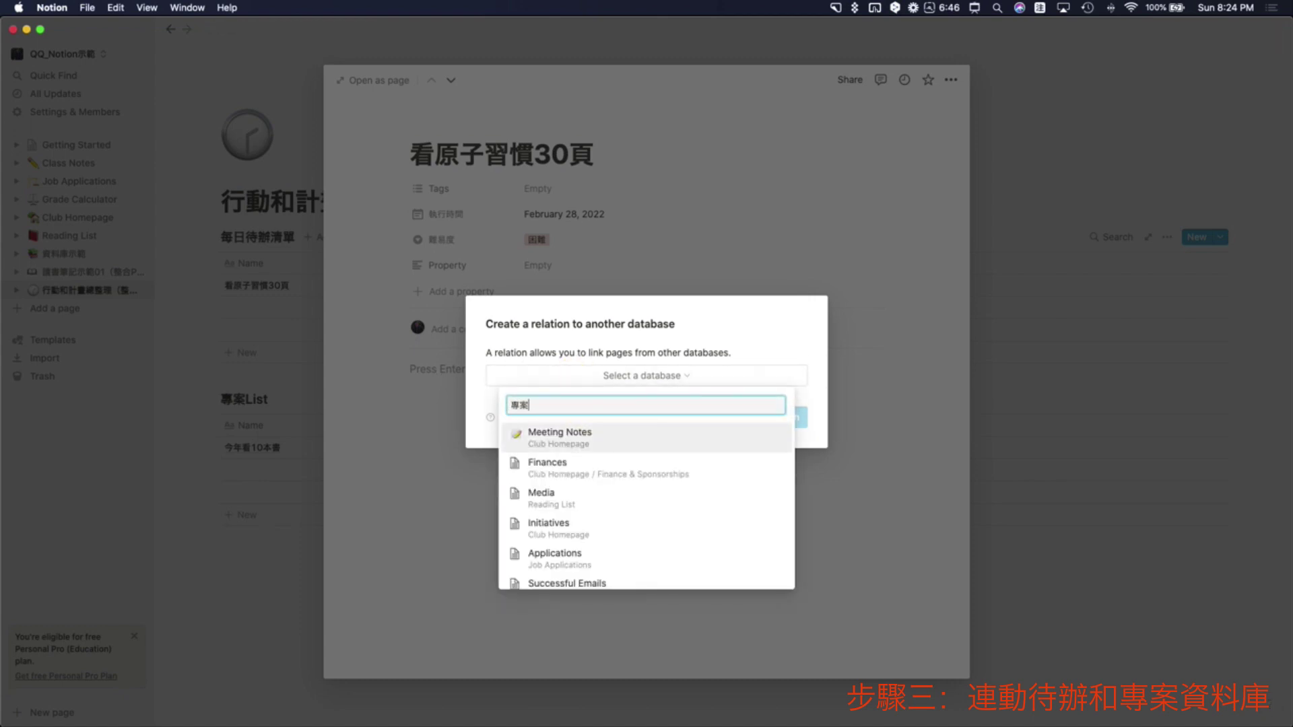
{"action": "left_click", "coordinate": [586, 437]}
{"action": "left_click", "coordinate": [756, 424]}
- Link the entry to the project 今年看10本書 through the new relation property
{"action": "left_click", "coordinate": [547, 266]}
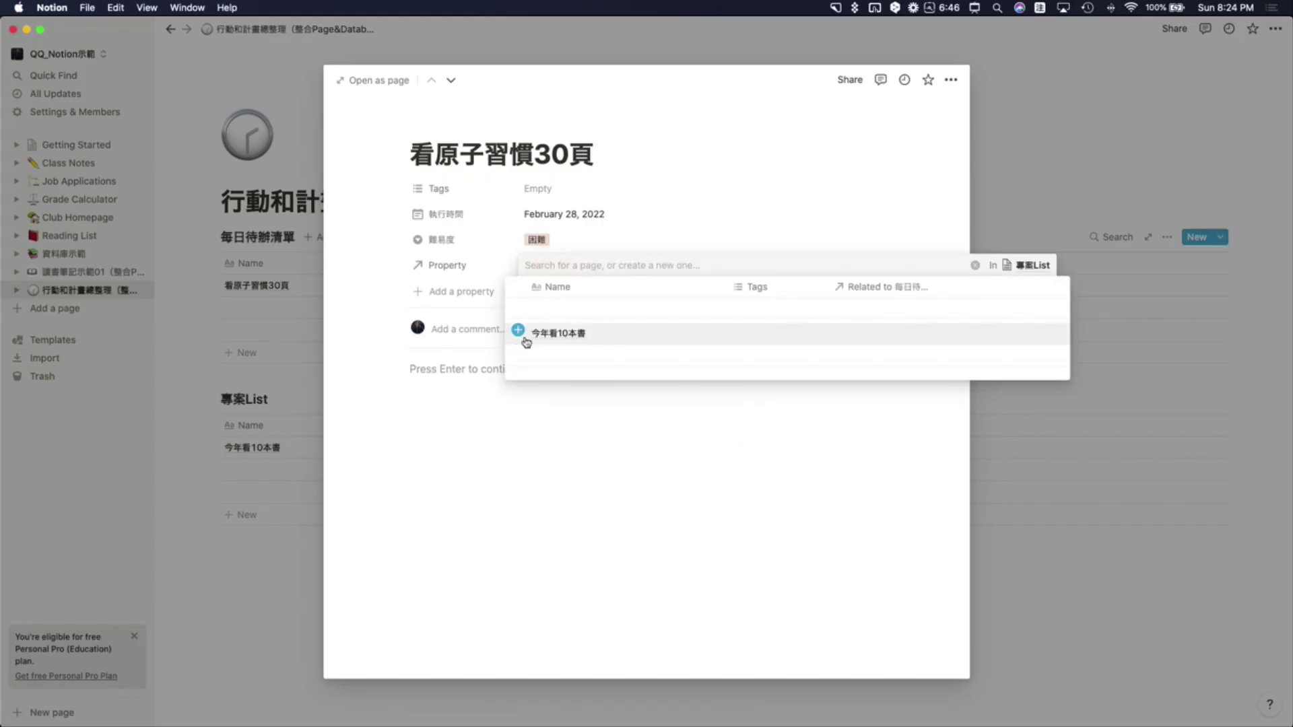
{"action": "left_click", "coordinate": [518, 330]}
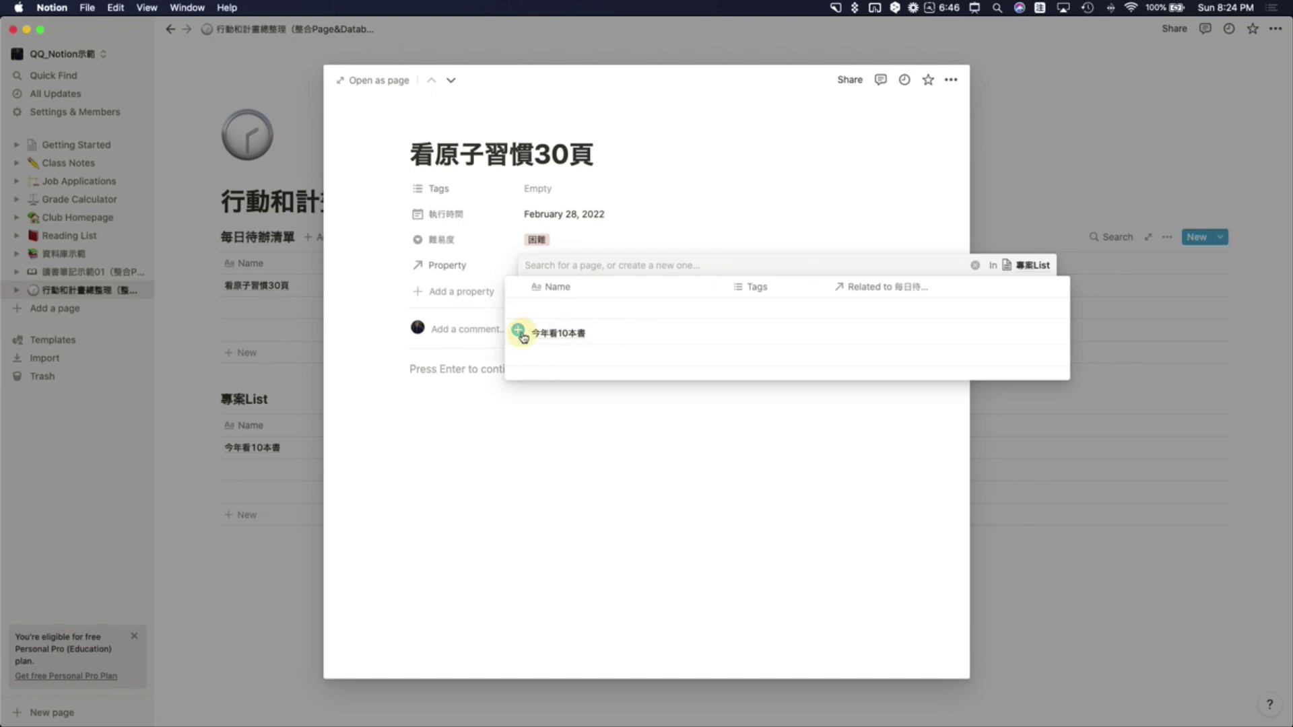
{"action": "left_click", "coordinate": [656, 194]}
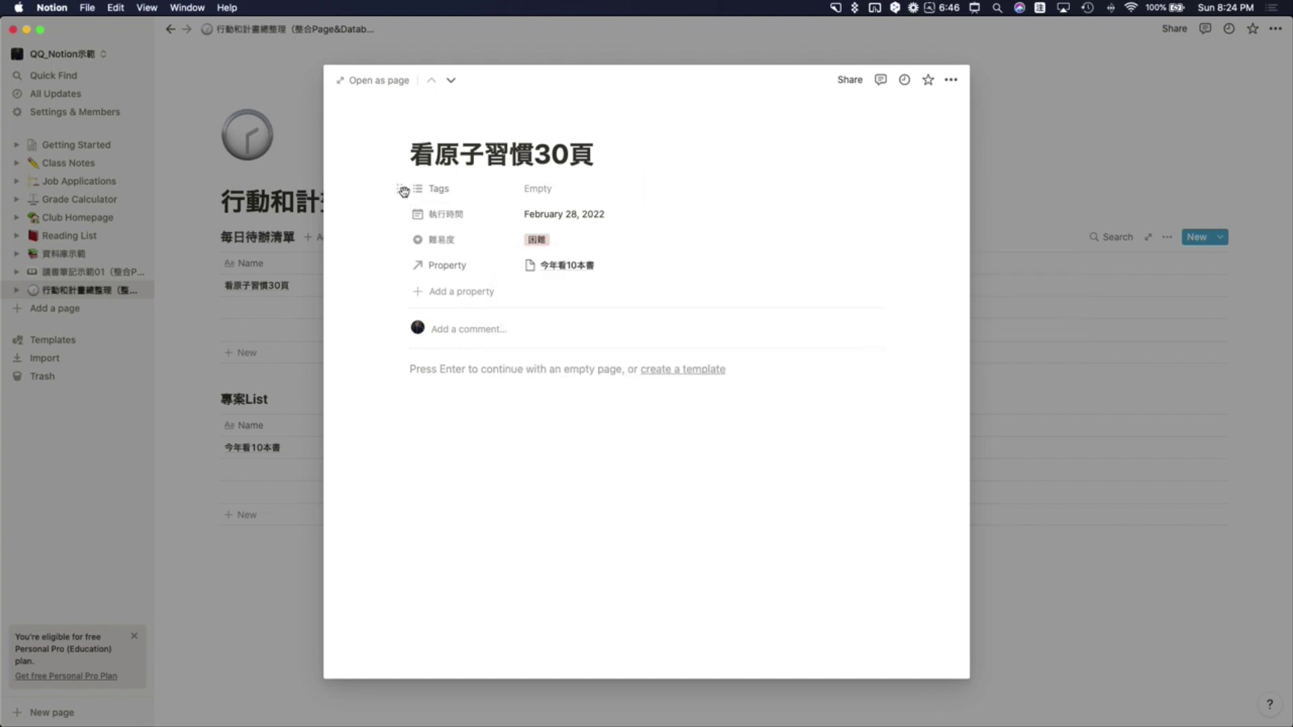
- Delete the Tags property from the 看原子習慣30頁 entry and close the entry's page
{"action": "left_click", "coordinate": [401, 190]}
{"action": "left_click", "coordinate": [448, 351]}
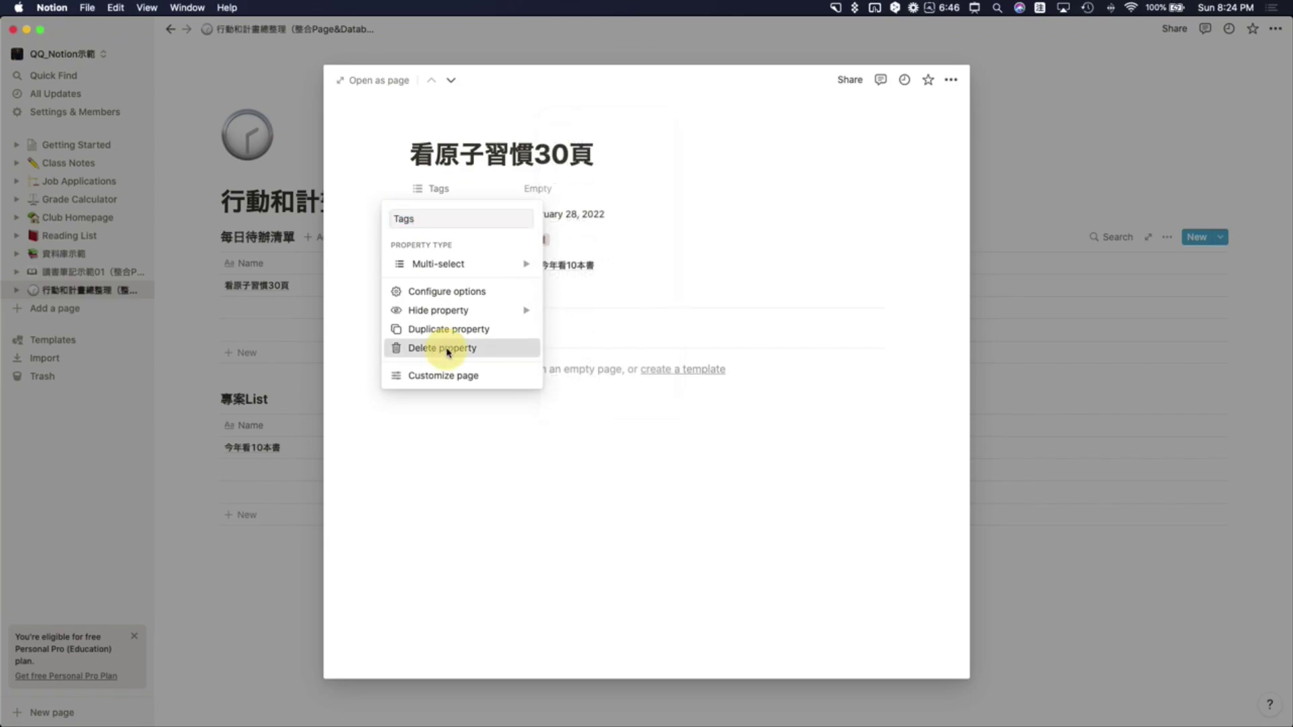
{"action": "left_click", "coordinate": [705, 384]}
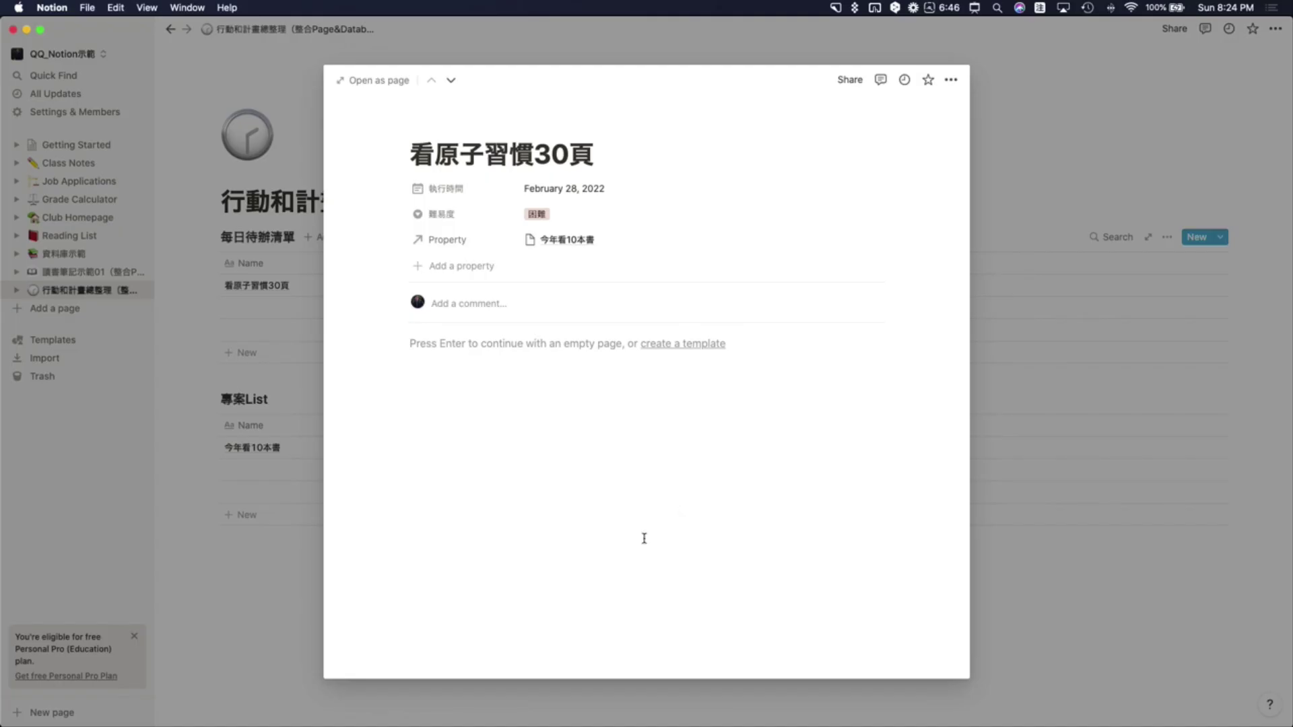
{"action": "left_click", "coordinate": [1183, 481]}
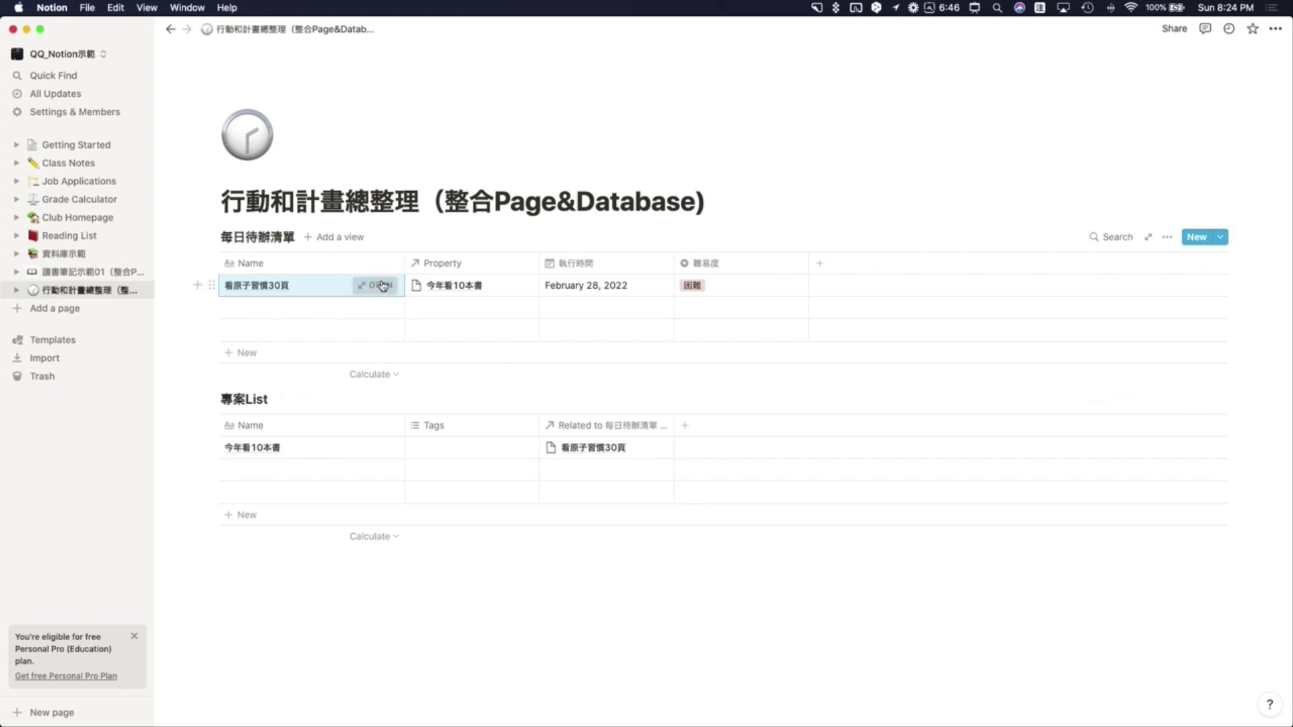
- Reopen the 看原子習慣30頁 entry, add a Checkbox property named 完成, and close the entry
{"action": "left_click", "coordinate": [382, 285]}
{"action": "left_click", "coordinate": [462, 267]}
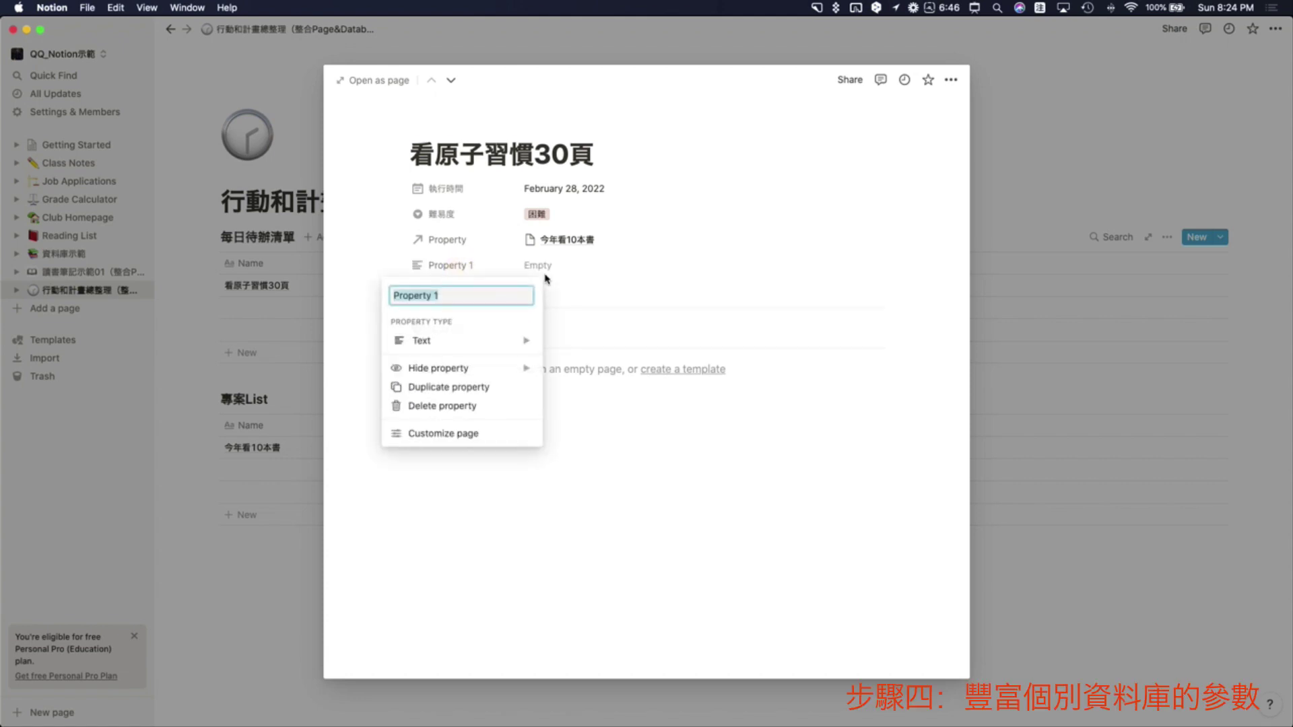
{"action": "left_click", "coordinate": [485, 341]}
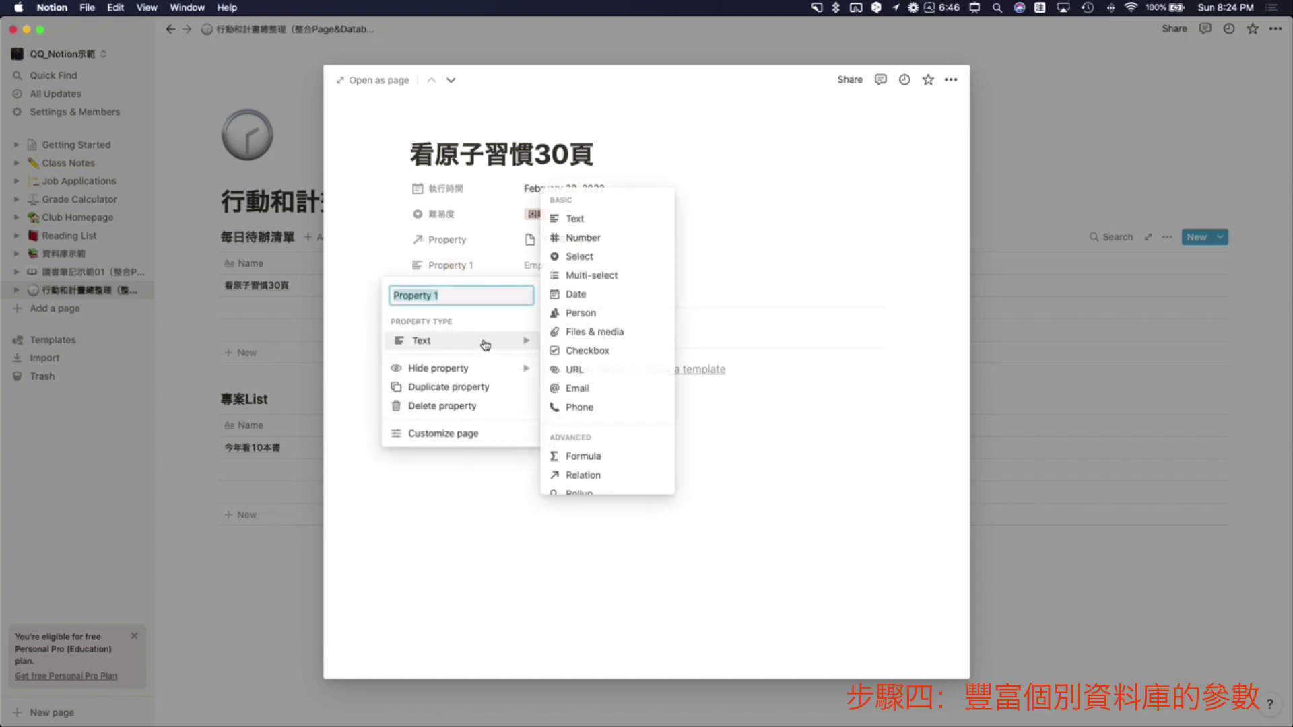
{"action": "left_click", "coordinate": [583, 350]}
{"action": "left_click", "coordinate": [485, 269]}
{"action": "type", "text": "玩成"}
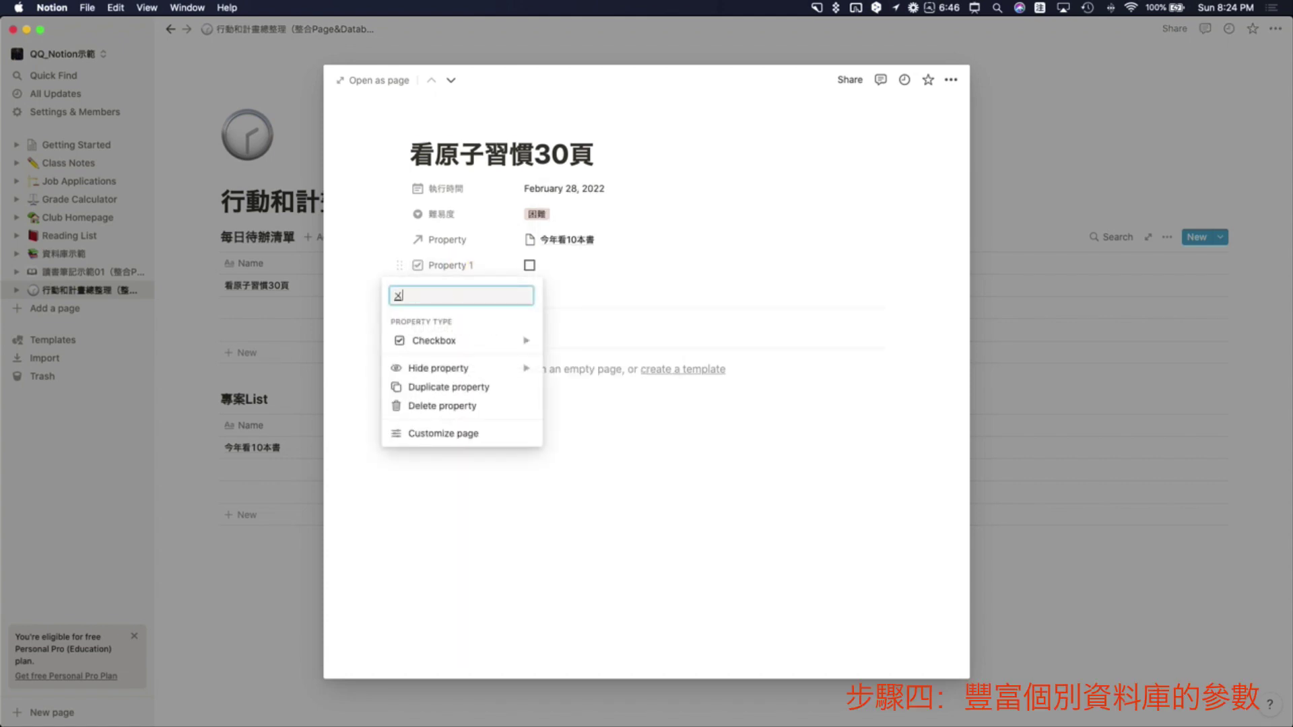
{"action": "key", "text": "BackSpace"}
{"action": "key", "text": "BackSpace"}
{"action": "type", "text": "完"}
{"action": "type", "text": "ㄈㄡˇ"}
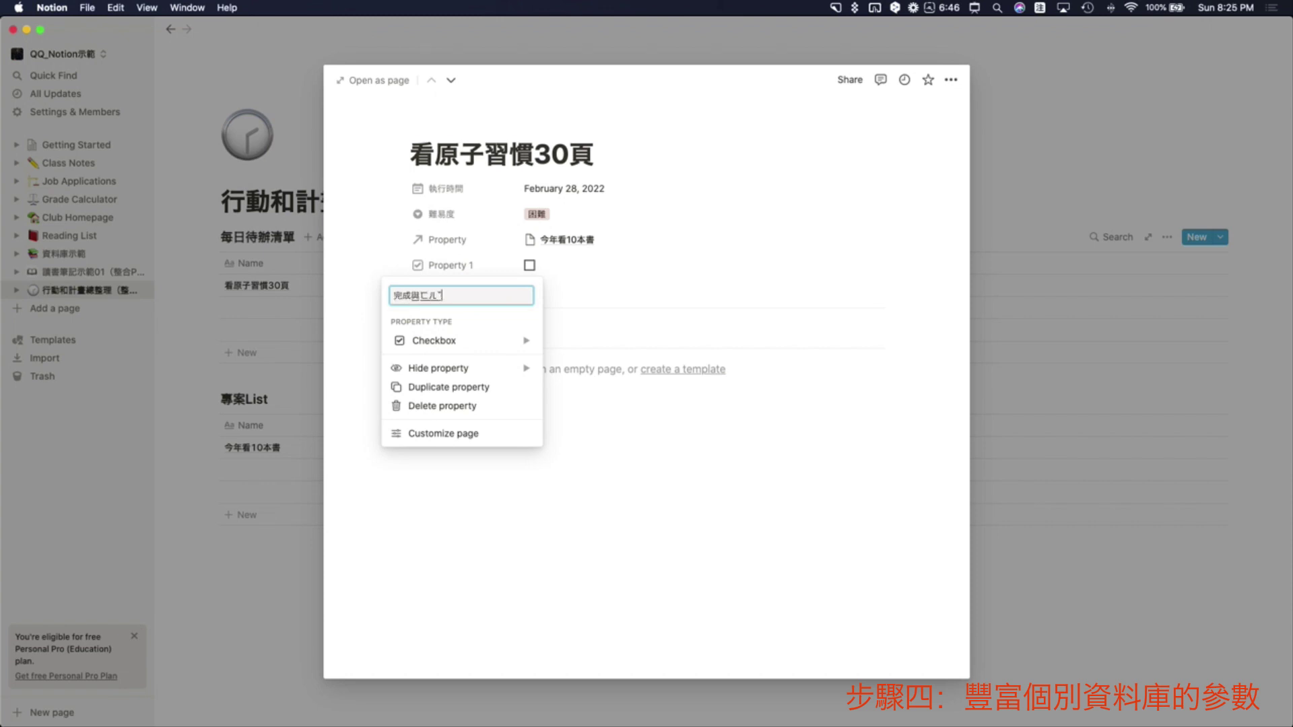
{"action": "key", "text": "BackSpace"}
{"action": "key", "text": "Return"}
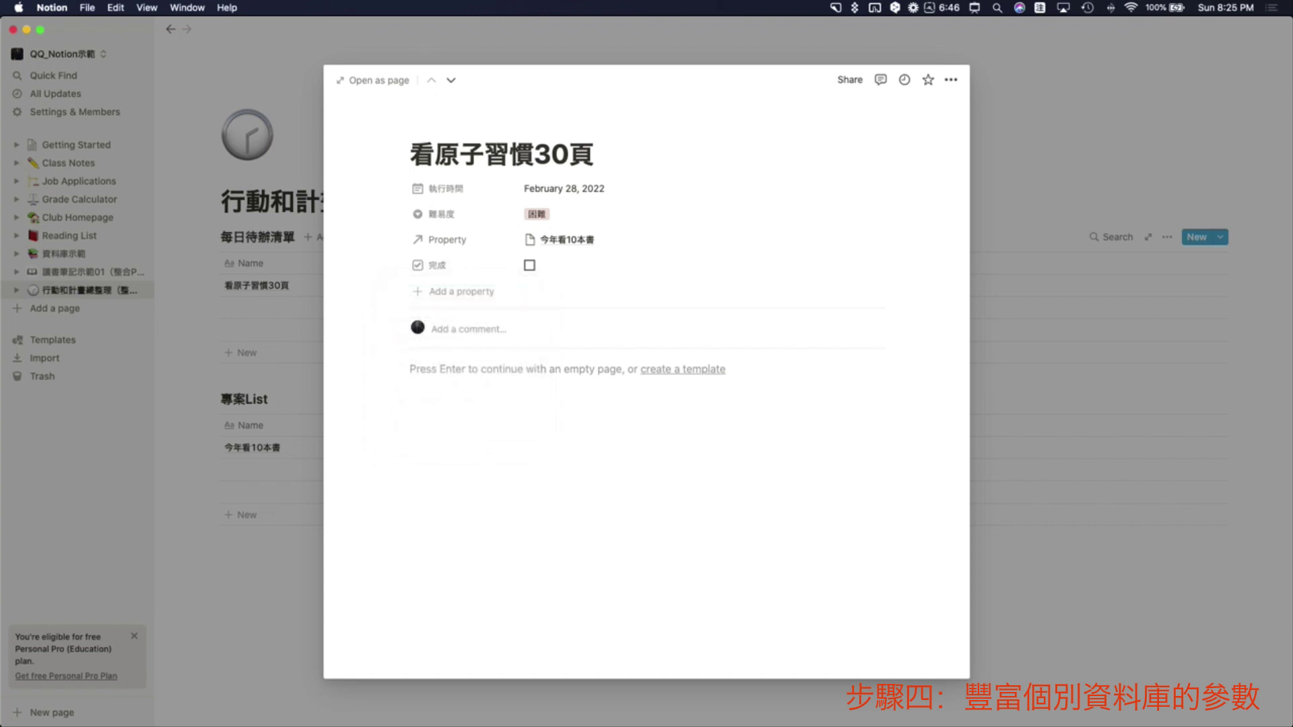
{"action": "key", "text": "Escape"}
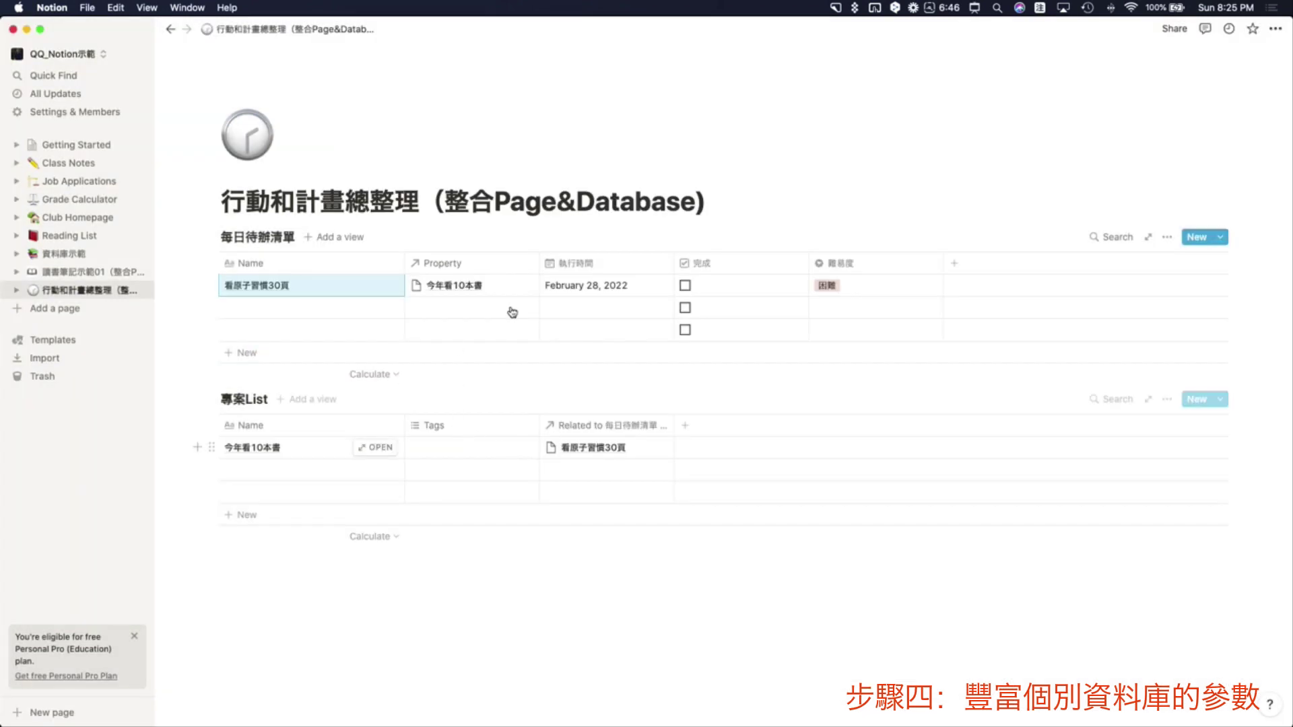
- Try the 完成 checkbox in the 看原子習慣30頁 row by checking and unchecking it
{"action": "left_click", "coordinate": [688, 291]}
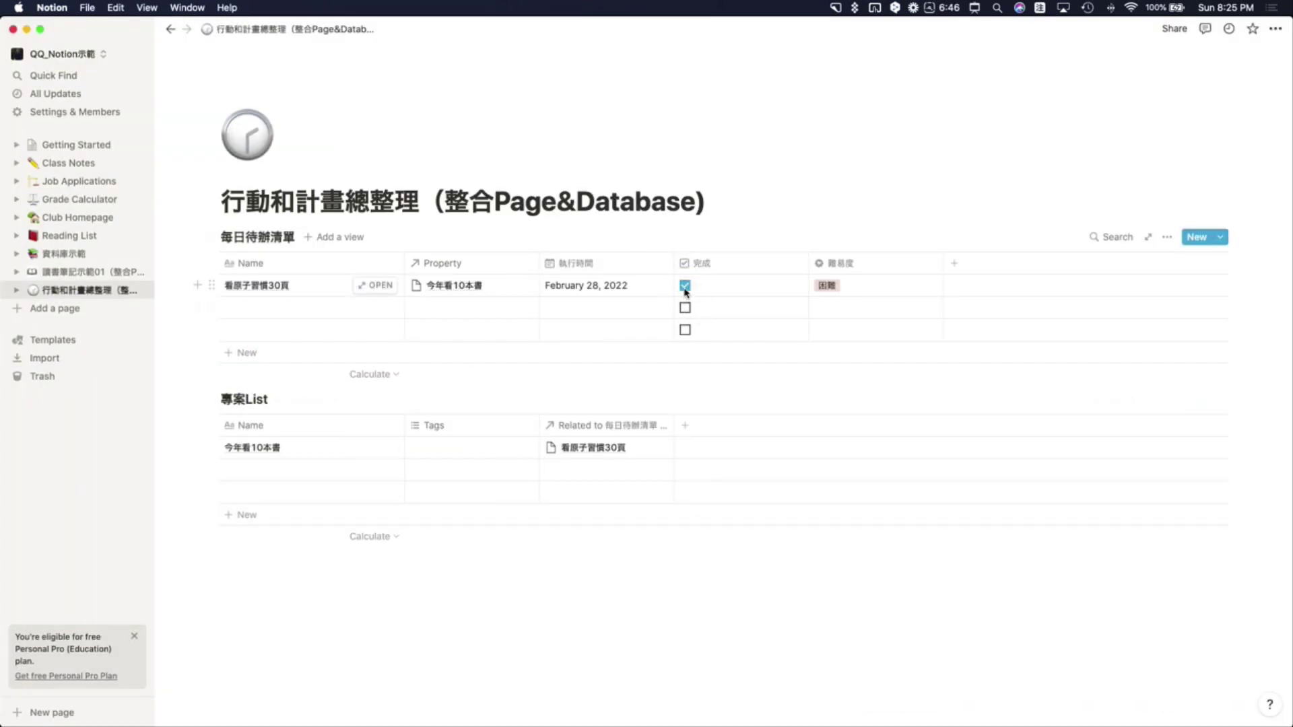
{"action": "left_click", "coordinate": [688, 290]}
- Add a filter group to 每日待辦清單 with the condition that 完成 Is not Checked
{"action": "left_click", "coordinate": [1167, 237]}
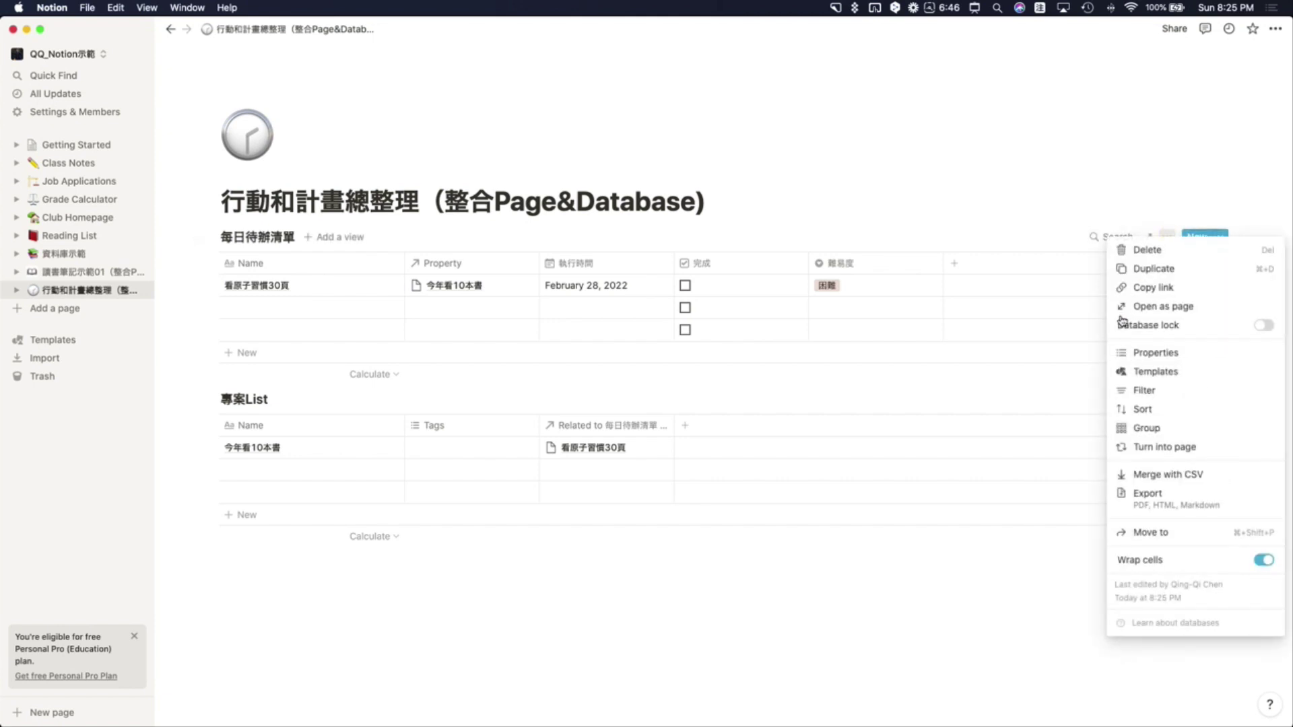
{"action": "left_click", "coordinate": [1144, 390]}
{"action": "left_click", "coordinate": [944, 367]}
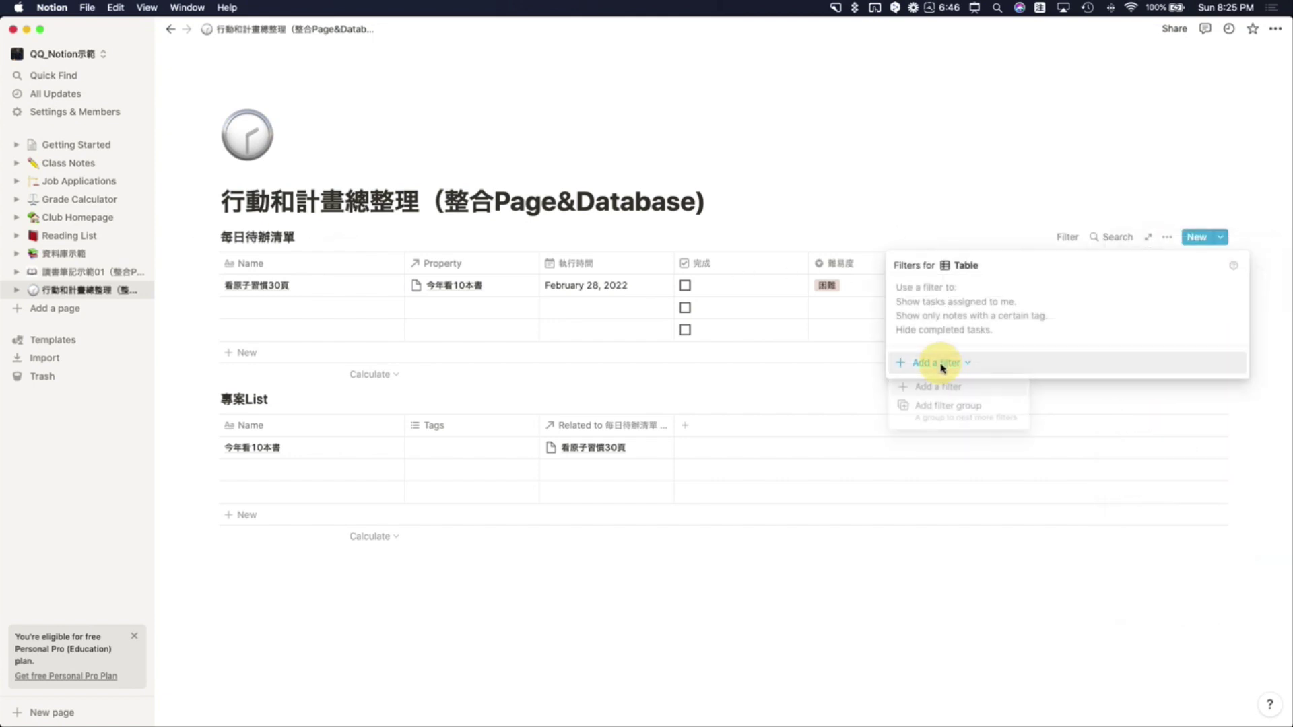
{"action": "left_click", "coordinate": [936, 406]}
{"action": "left_click", "coordinate": [990, 299]}
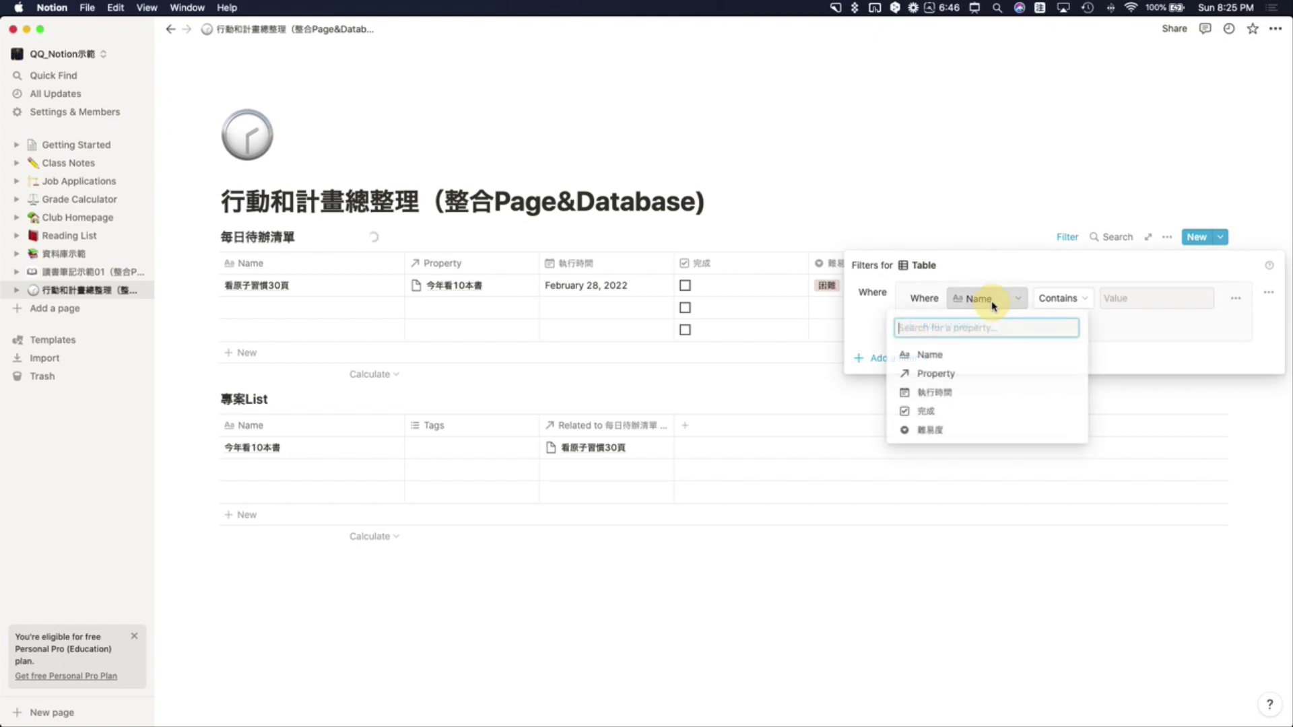
{"action": "left_click", "coordinate": [972, 408]}
{"action": "left_click", "coordinate": [1139, 300]}
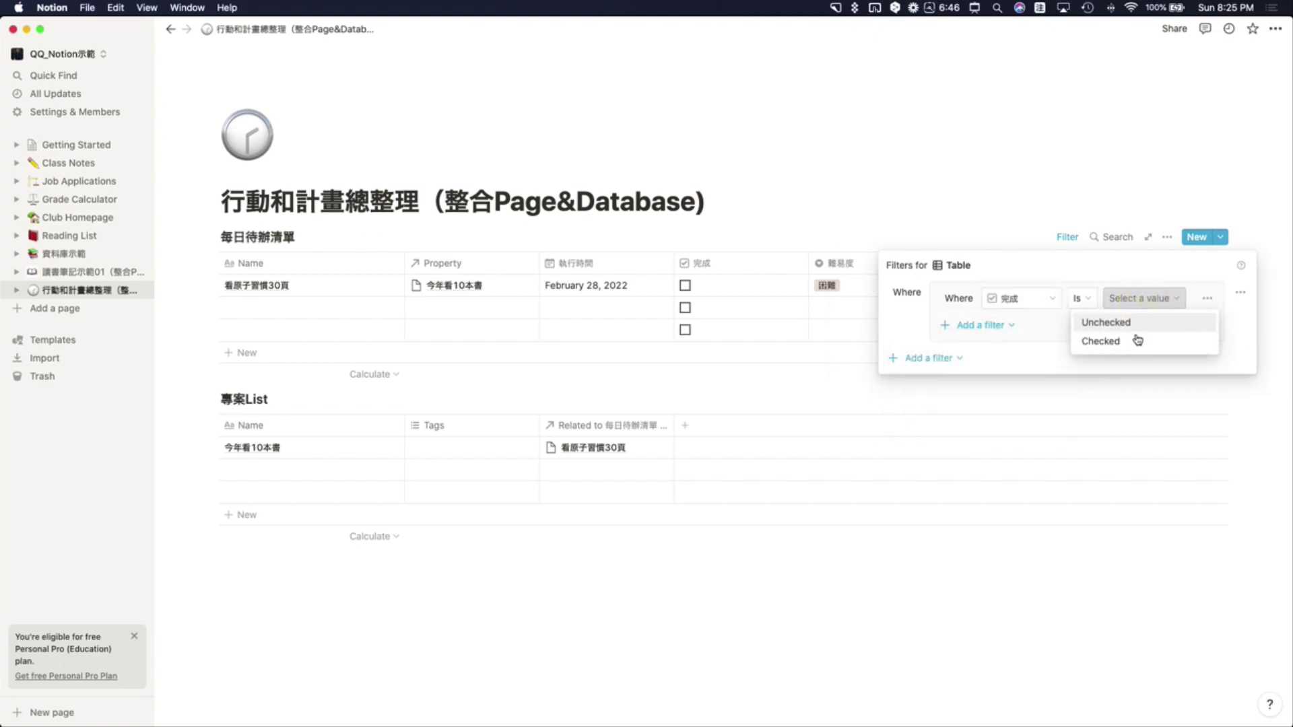
{"action": "left_click", "coordinate": [1084, 302]}
{"action": "left_click", "coordinate": [1076, 341]}
{"action": "left_click", "coordinate": [1154, 300]}
{"action": "left_click", "coordinate": [1141, 343]}
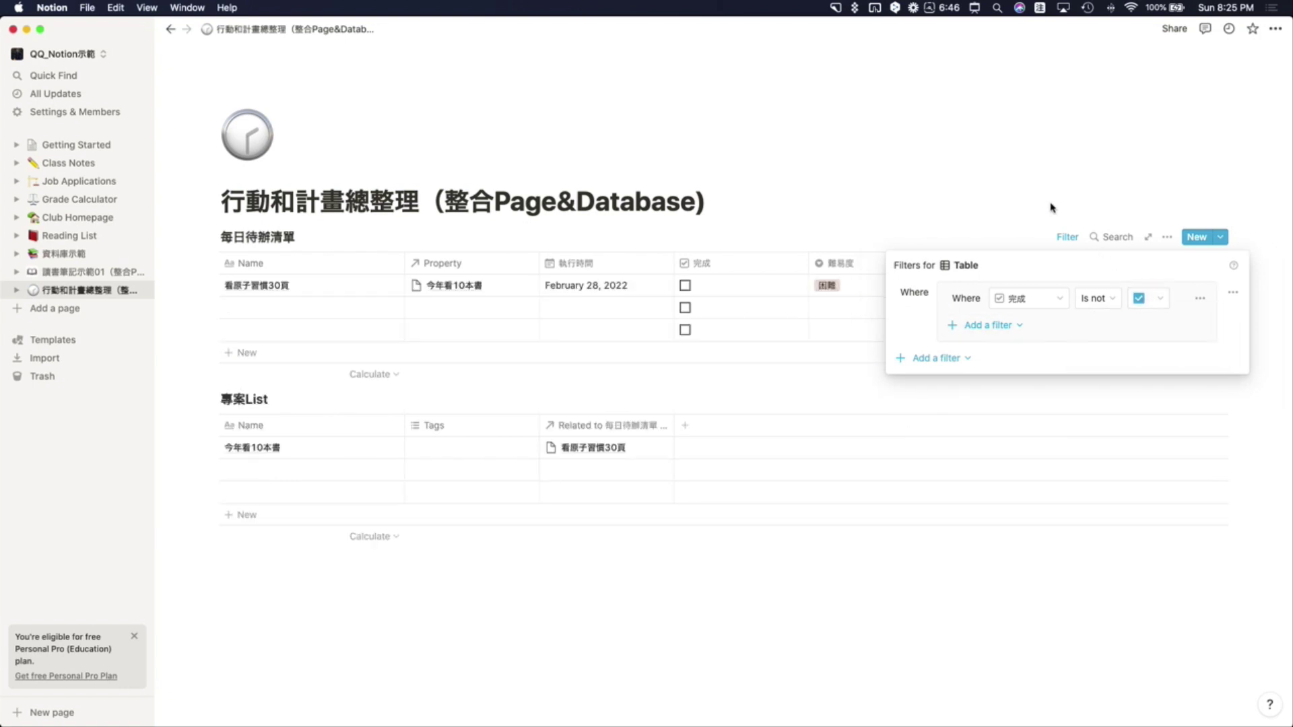
{"action": "left_click", "coordinate": [1050, 203]}
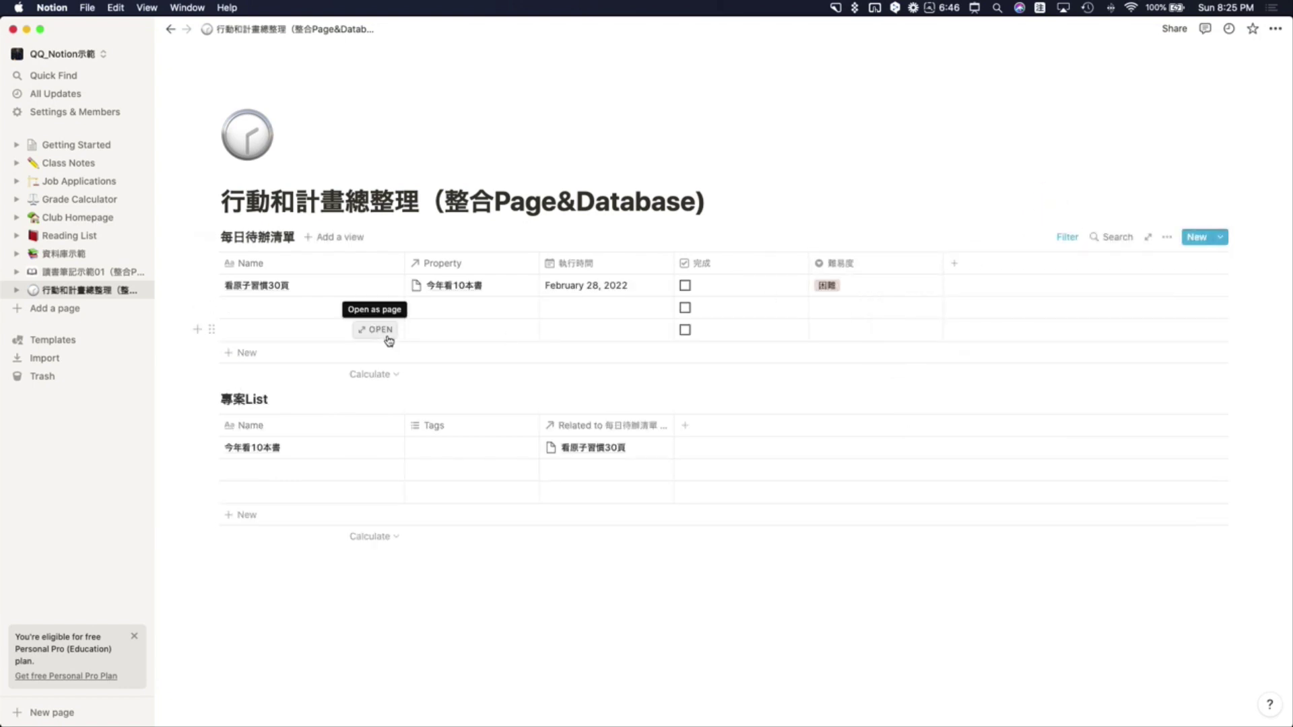
- Enter 學習五道拿手菜 as the name of the second row in 專案List
{"action": "left_click", "coordinate": [277, 469]}
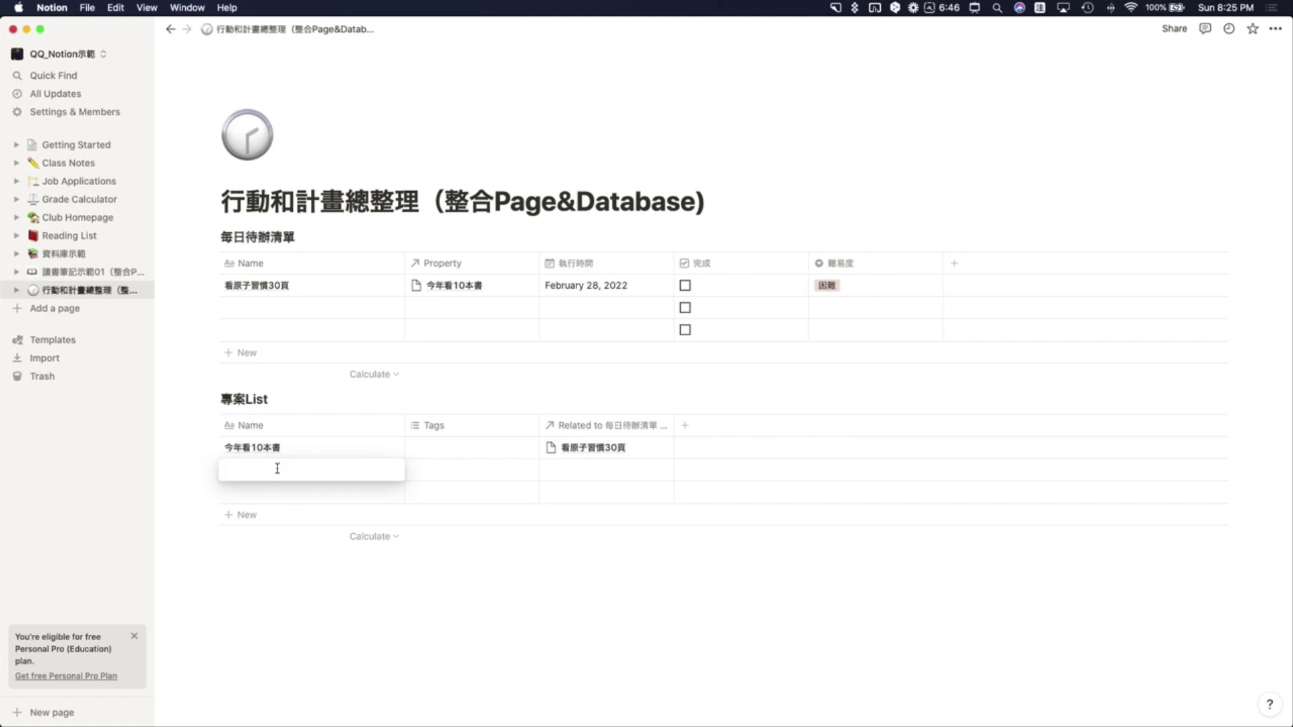
{"action": "type", "text": "學習舞蹈"}
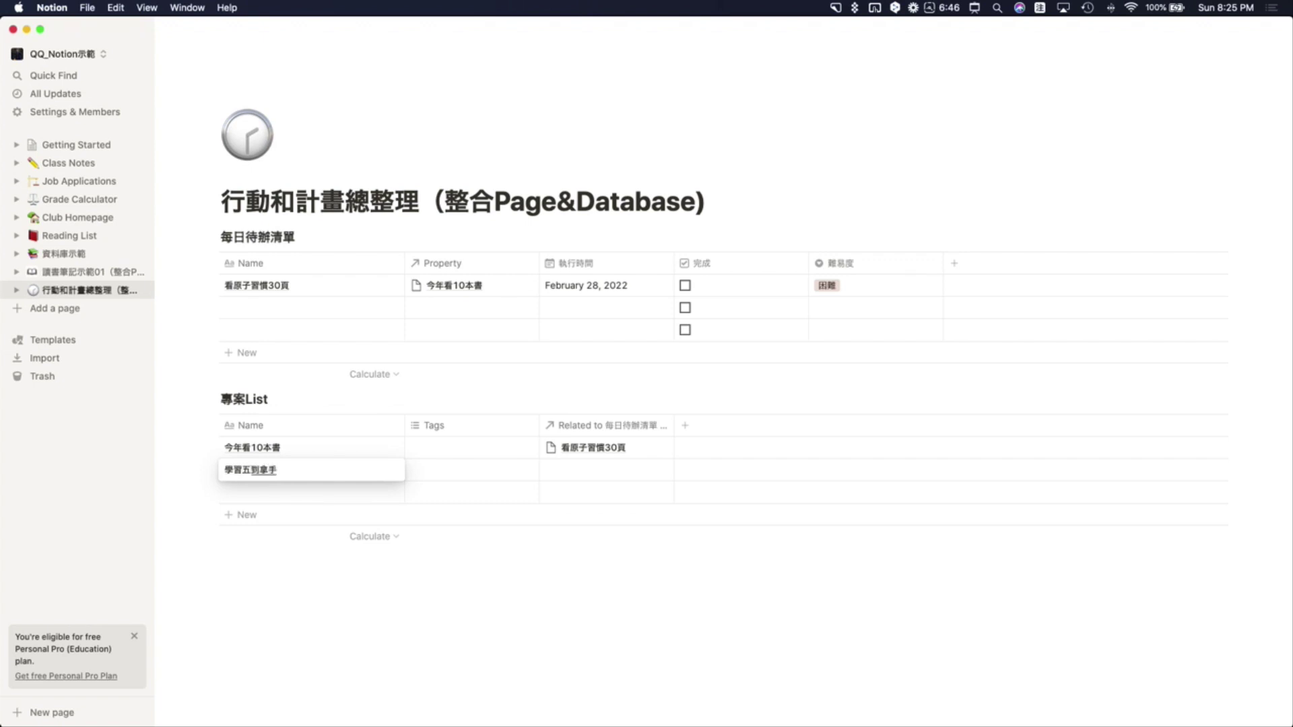
{"action": "key", "text": "Down"}
{"action": "key", "text": "Down"}
{"action": "key", "text": "Return"}
{"action": "key", "text": "Escape"}
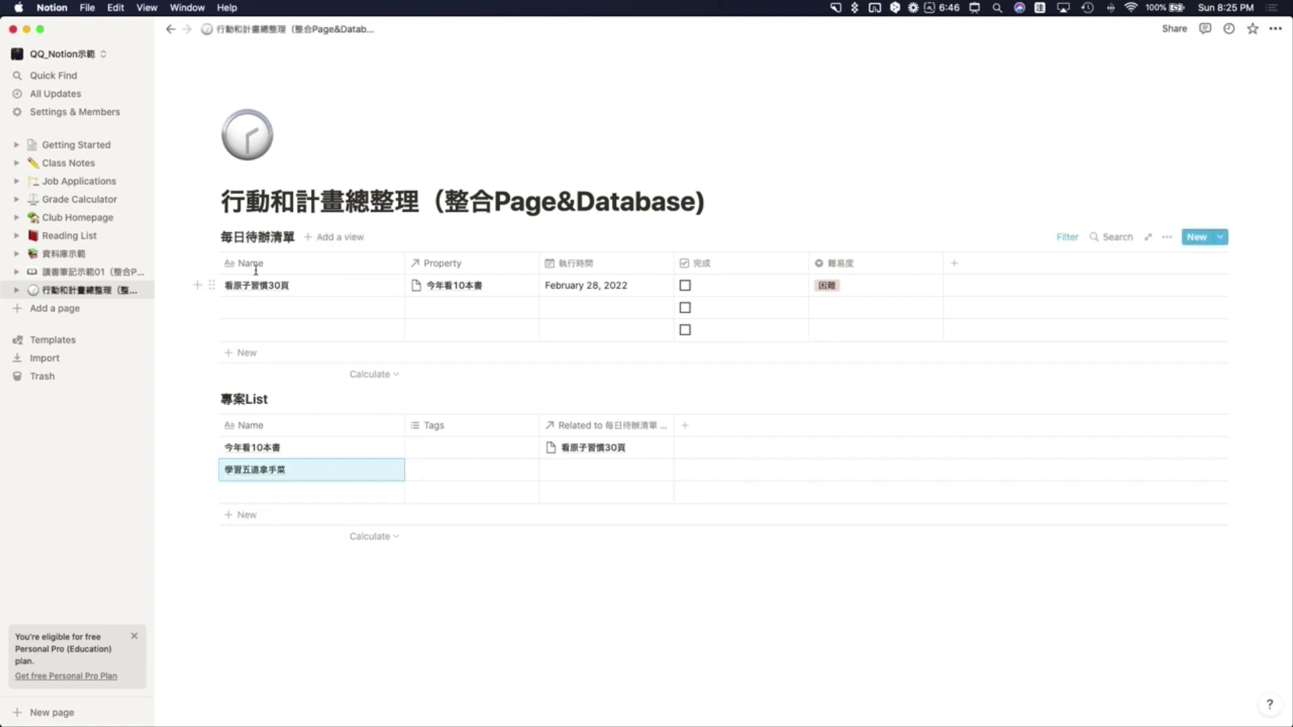
- Enter 看著食譜學牛肉麵 as the name of the second row in 每日待辦清單
{"action": "left_click", "coordinate": [267, 307]}
{"action": "type", "text": "看著食譜ㄩ"}
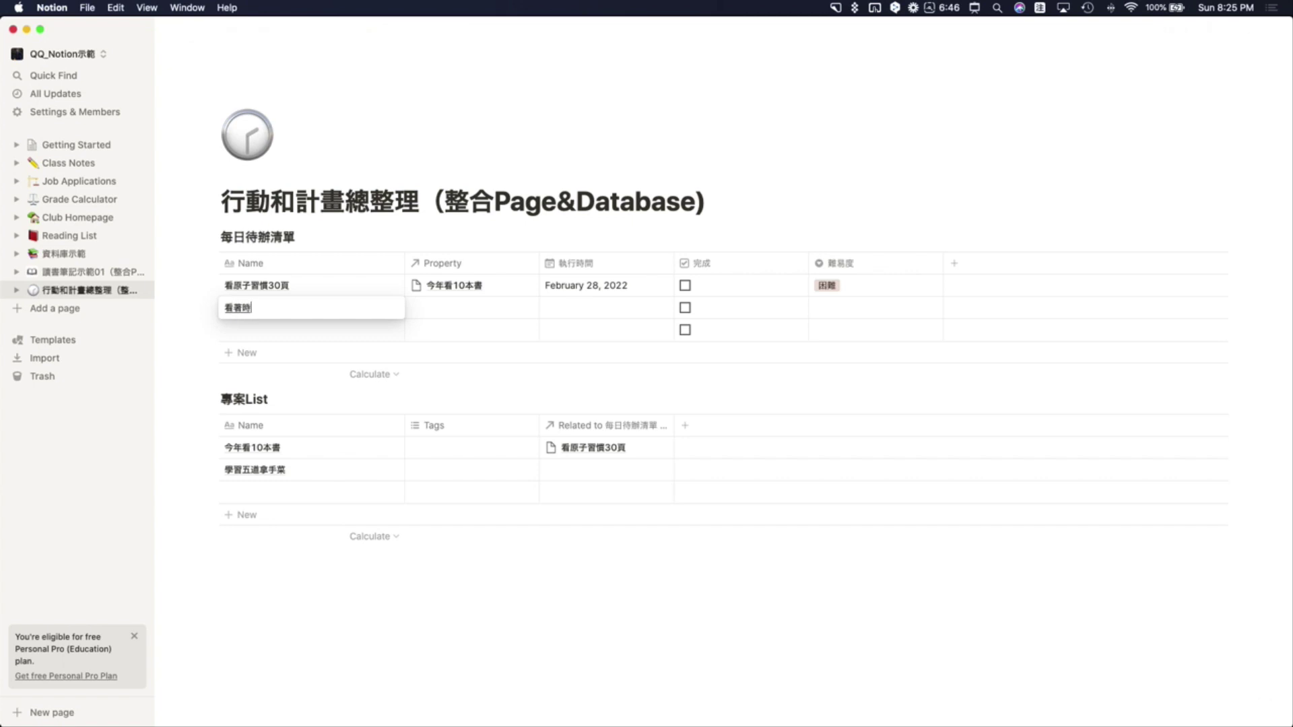
{"action": "type", "text": "肉麵"}
{"action": "key", "text": "Return"}
{"action": "key", "text": "Return"}
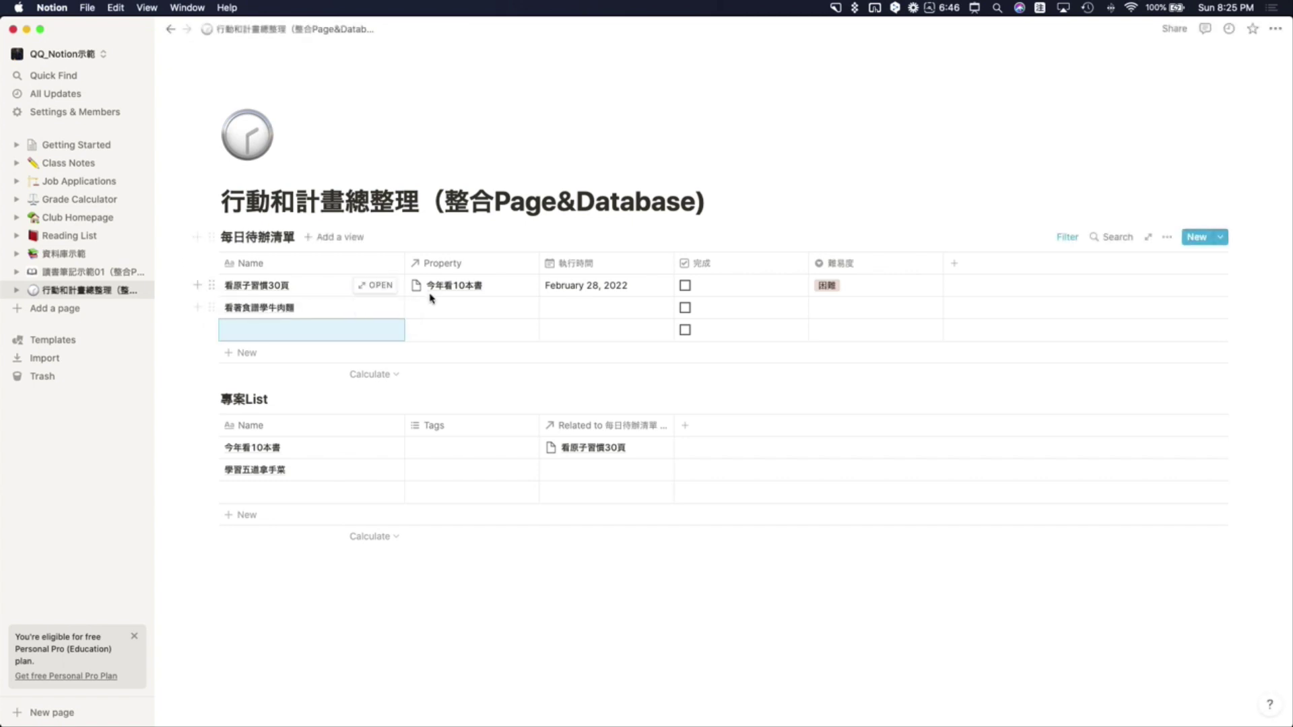
- Set the 執行時間 of the 看著食譜學牛肉麵 row to March 16, 2022
{"action": "left_click", "coordinate": [592, 308]}
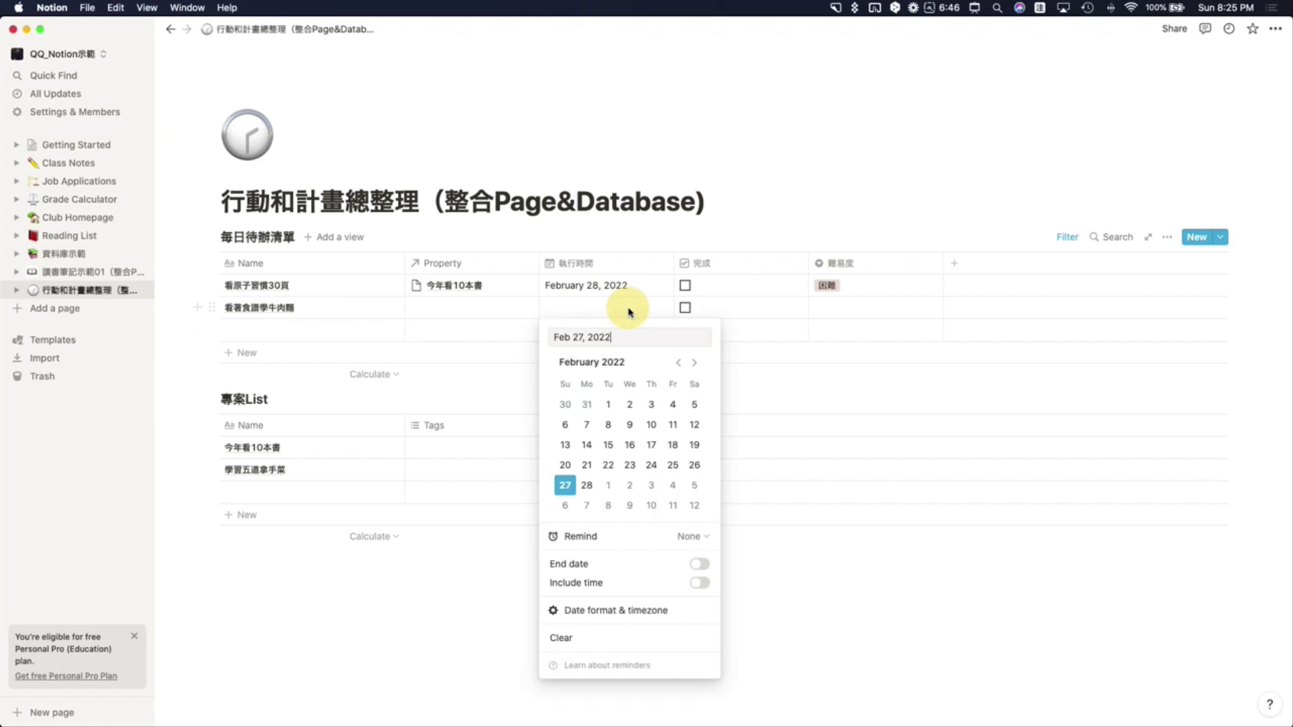
{"action": "left_click", "coordinate": [694, 362]}
{"action": "left_click", "coordinate": [628, 443]}
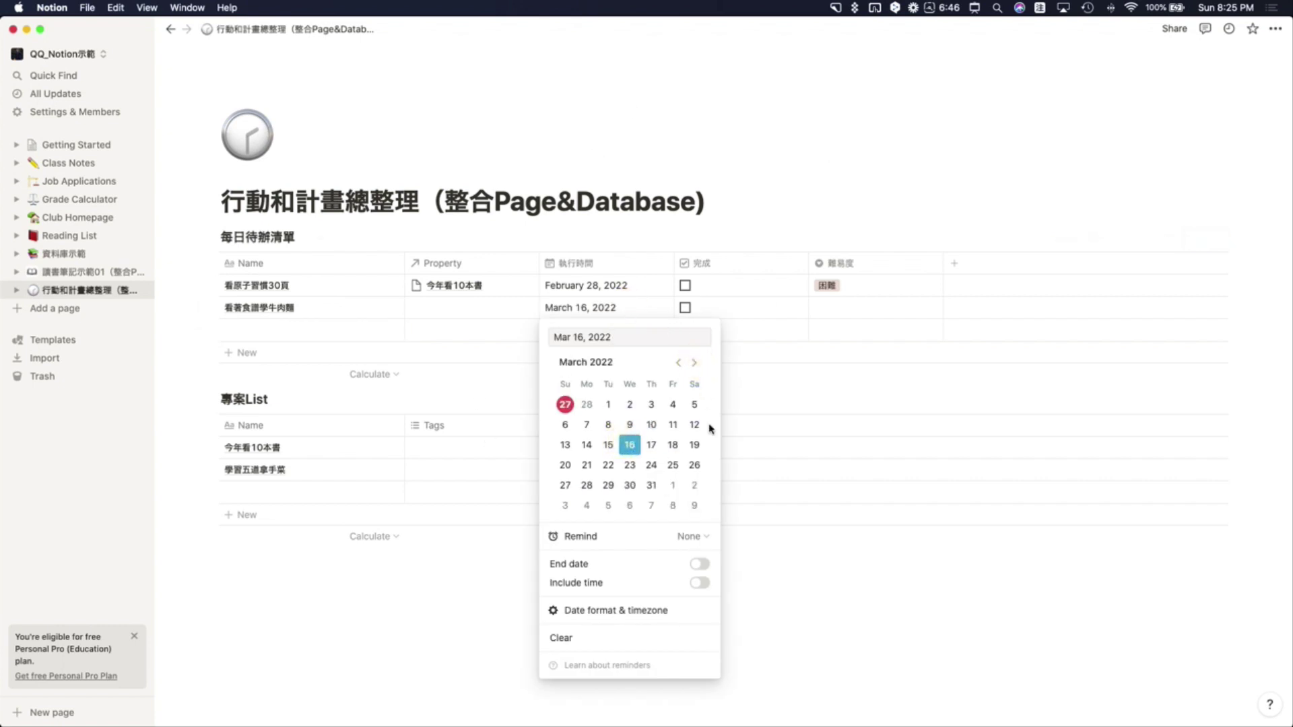
{"action": "left_click", "coordinate": [846, 411]}
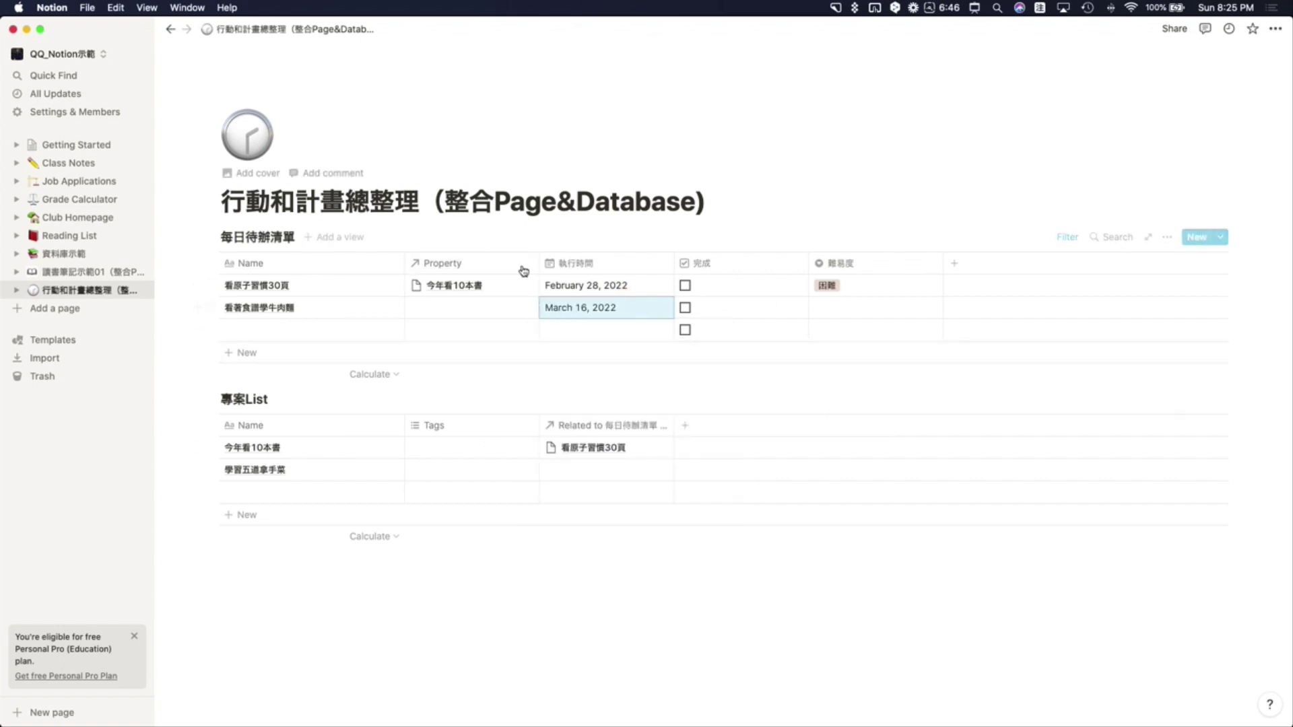
- Rename the relation property of 每日待辦清單 to 關聯專案 and place its column between 完成 and 難易度
{"action": "left_click", "coordinate": [485, 307]}
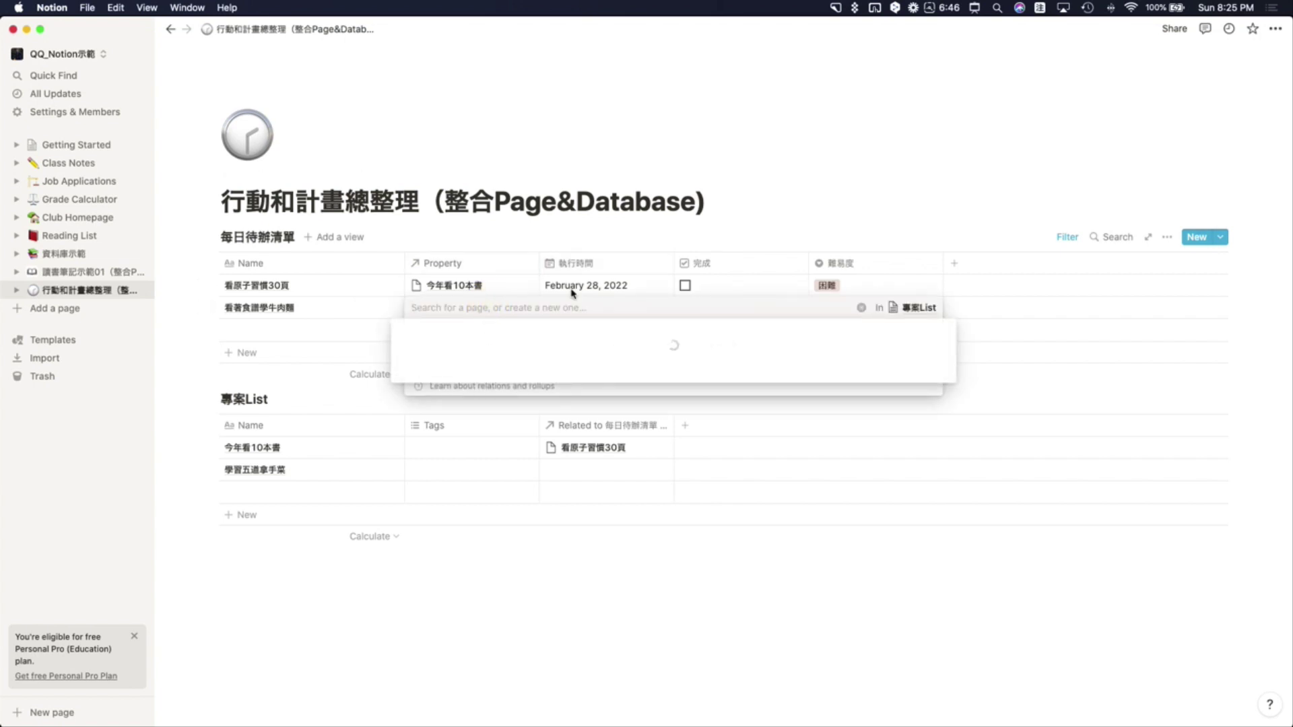
{"action": "key", "text": "Escape"}
{"action": "left_click", "coordinate": [459, 264]}
{"action": "key", "text": "BackSpace"}
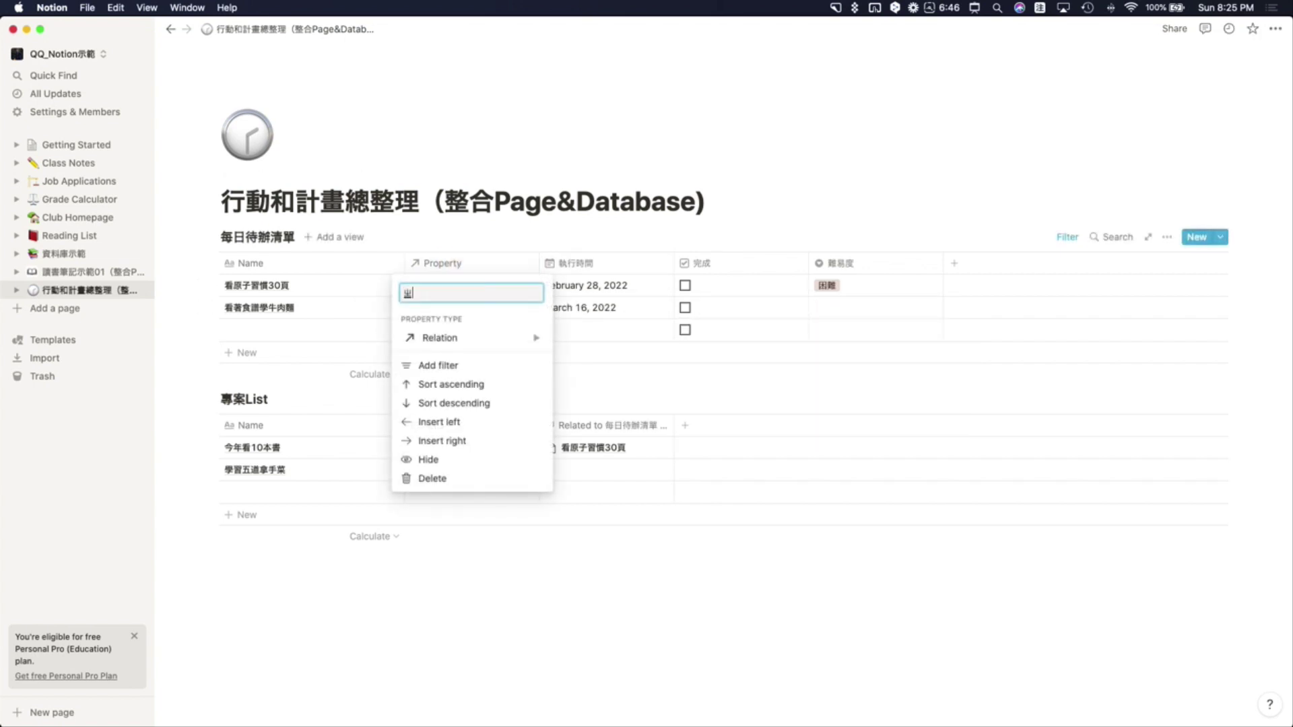
{"action": "type", "text": "ㄒㄧㄠ關ㄧ"}
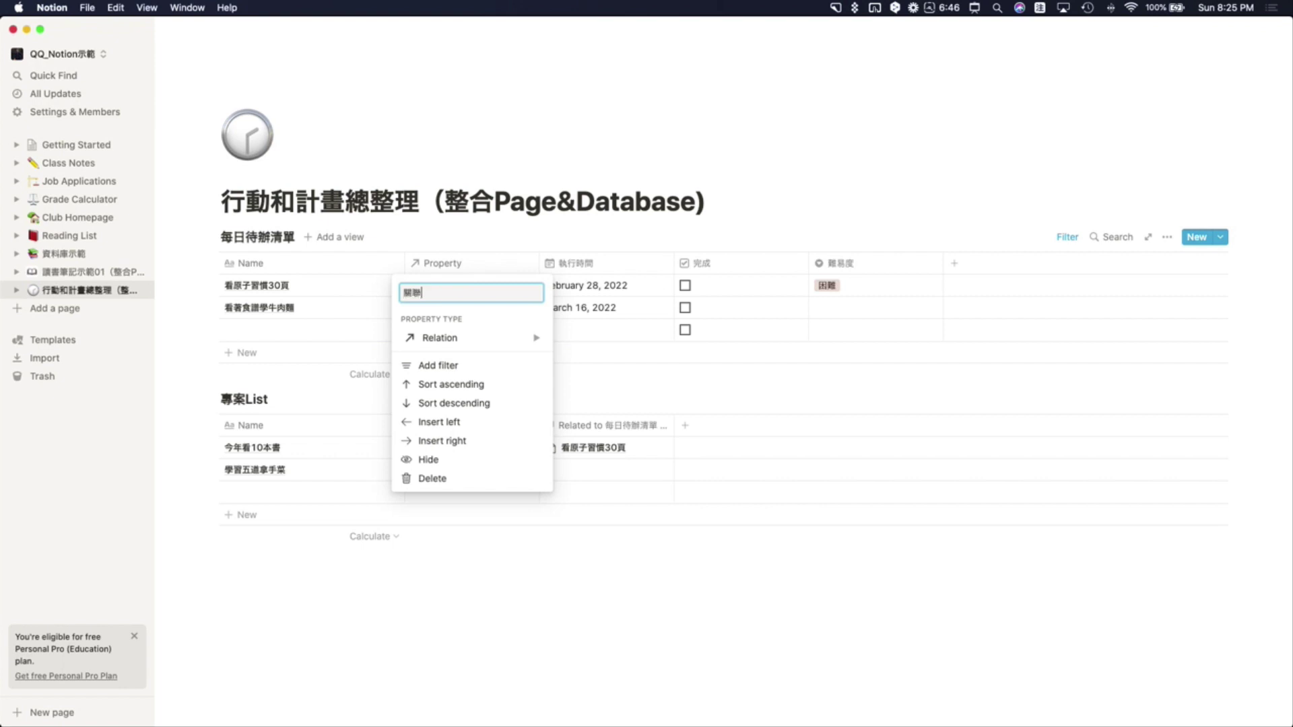
{"action": "type", "text": "專案"}
{"action": "key", "text": "Return"}
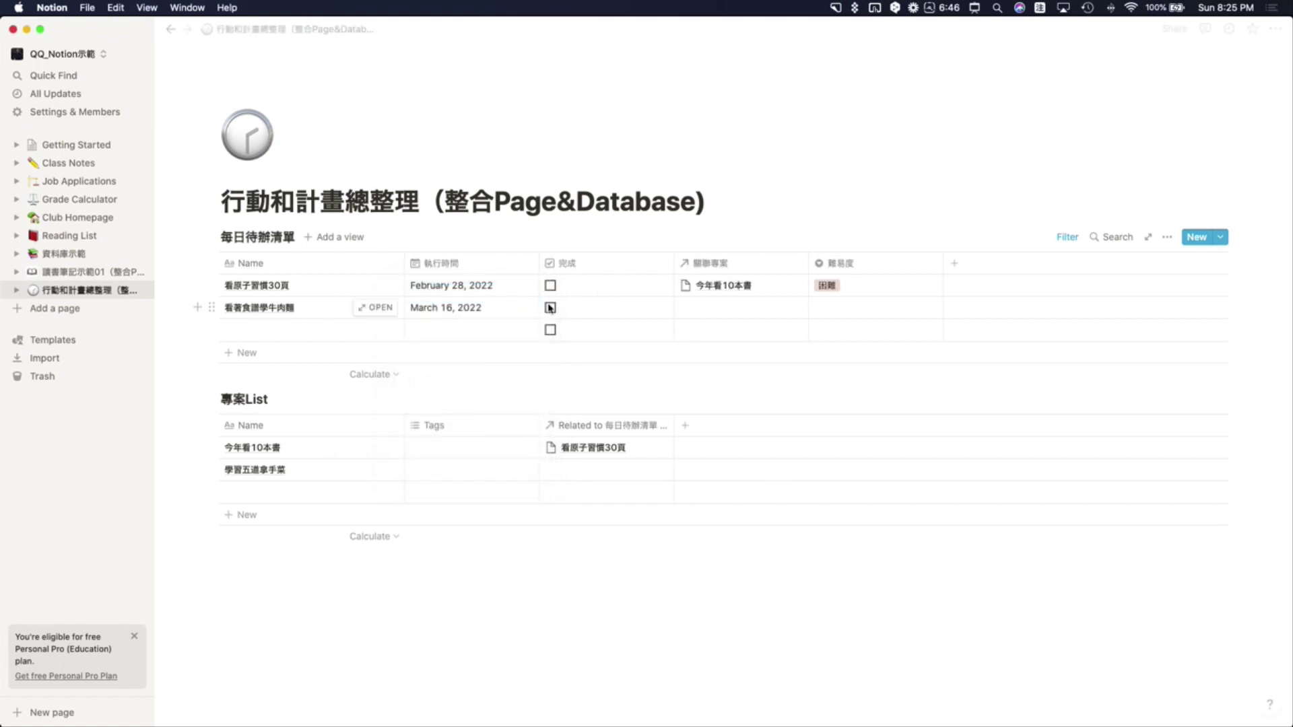
- Link the 看著食譜學牛肉麵 to-do to the project 學習五道拿手菜 through 關聯專案
{"action": "left_click", "coordinate": [719, 315]}
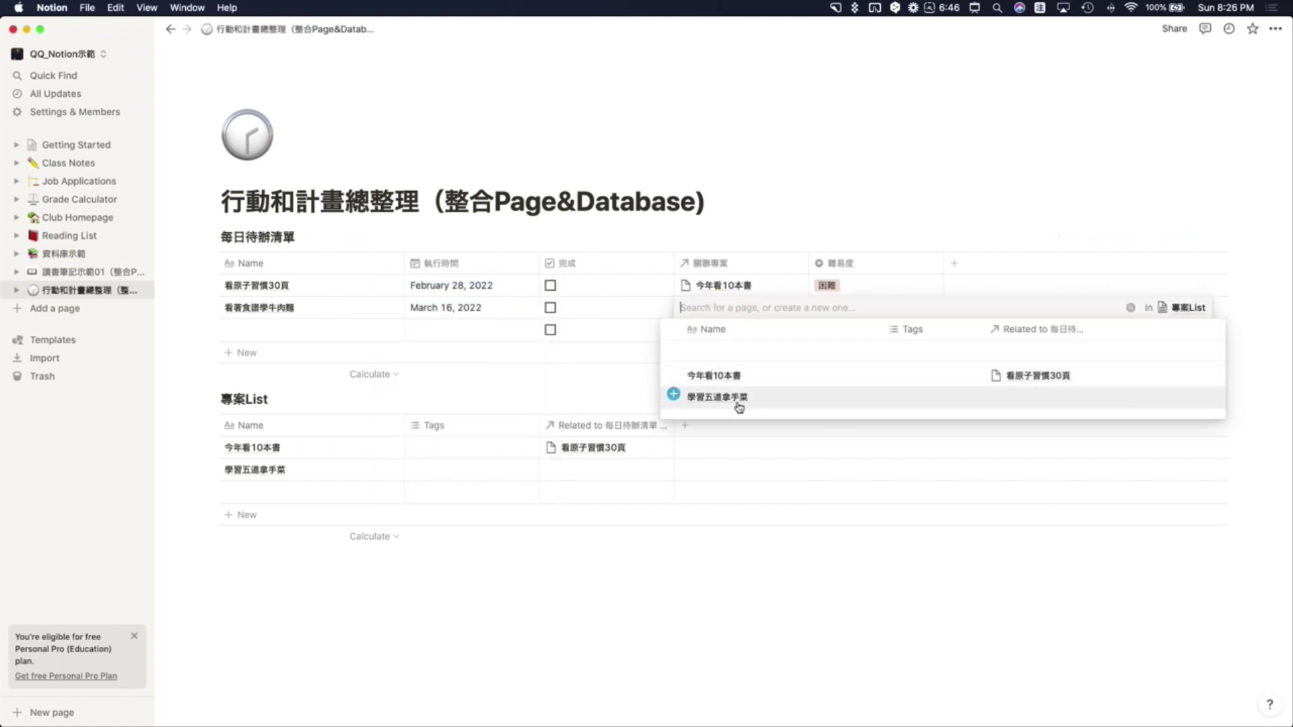
{"action": "left_click", "coordinate": [672, 396]}
{"action": "left_click", "coordinate": [794, 190]}
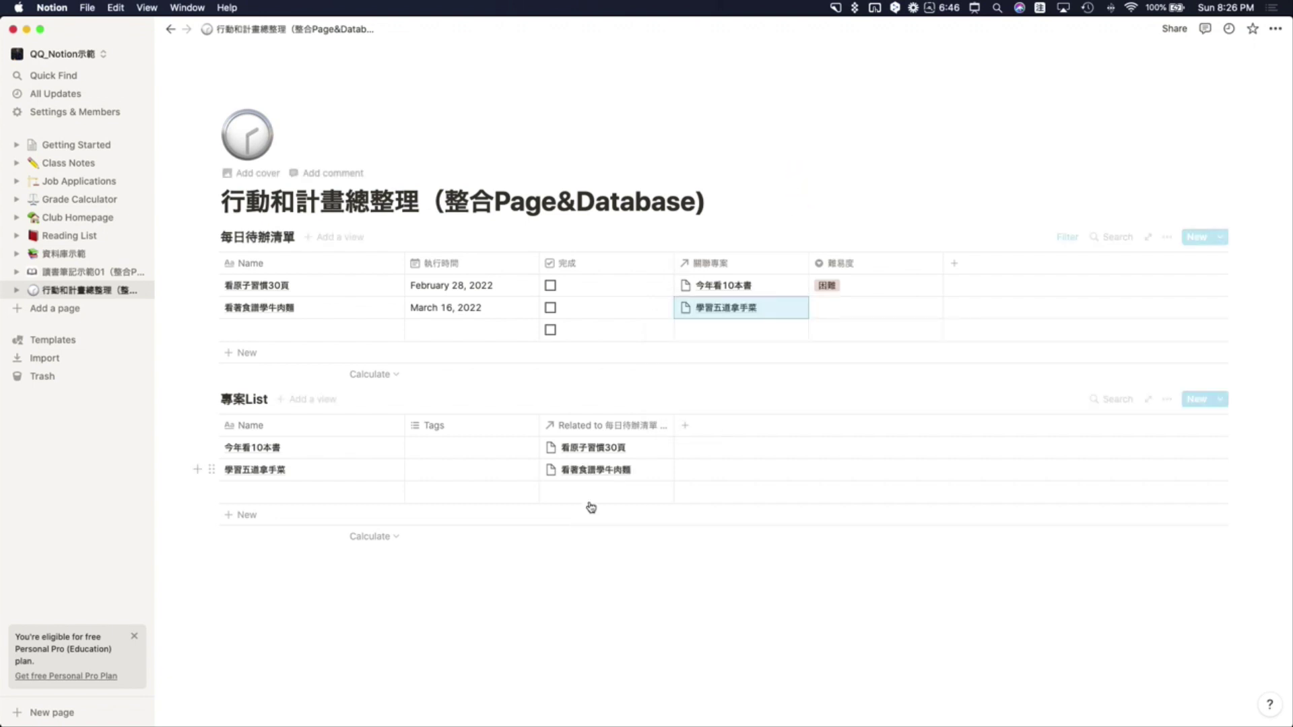
- Change the Tags property of 專案List to the Select type and rename it 專案急迫性
{"action": "left_click", "coordinate": [483, 425]}
{"action": "mouse_move", "coordinate": [475, 499]}
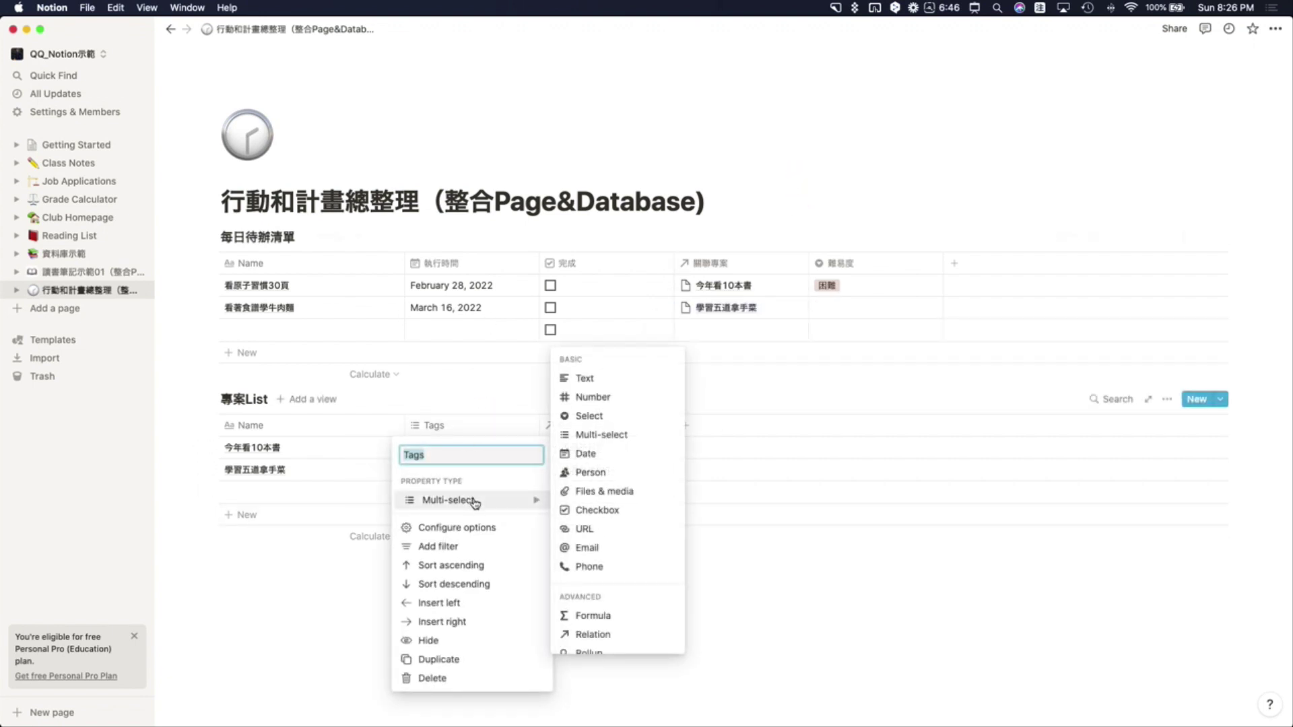
{"action": "left_click", "coordinate": [606, 418]}
{"action": "left_click", "coordinate": [473, 430]}
{"action": "type", "text": "ㄓㄨ專案"}
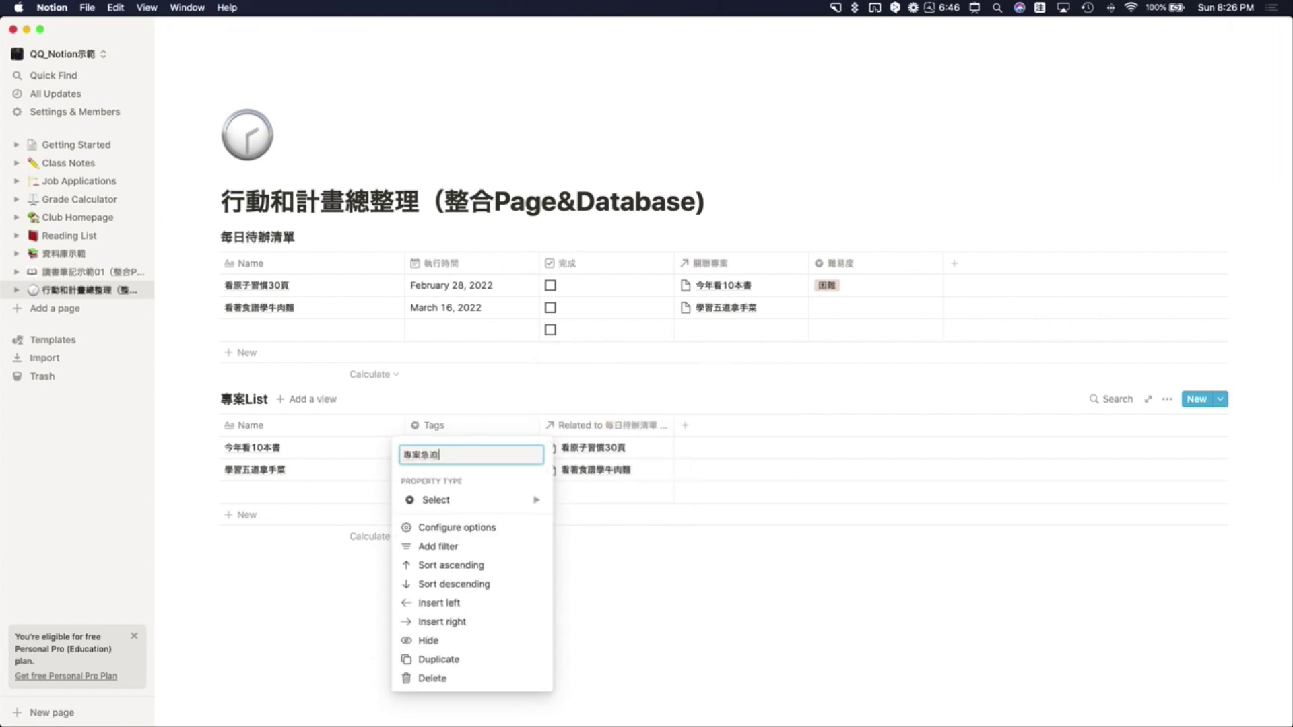
{"action": "key", "text": "Return"}
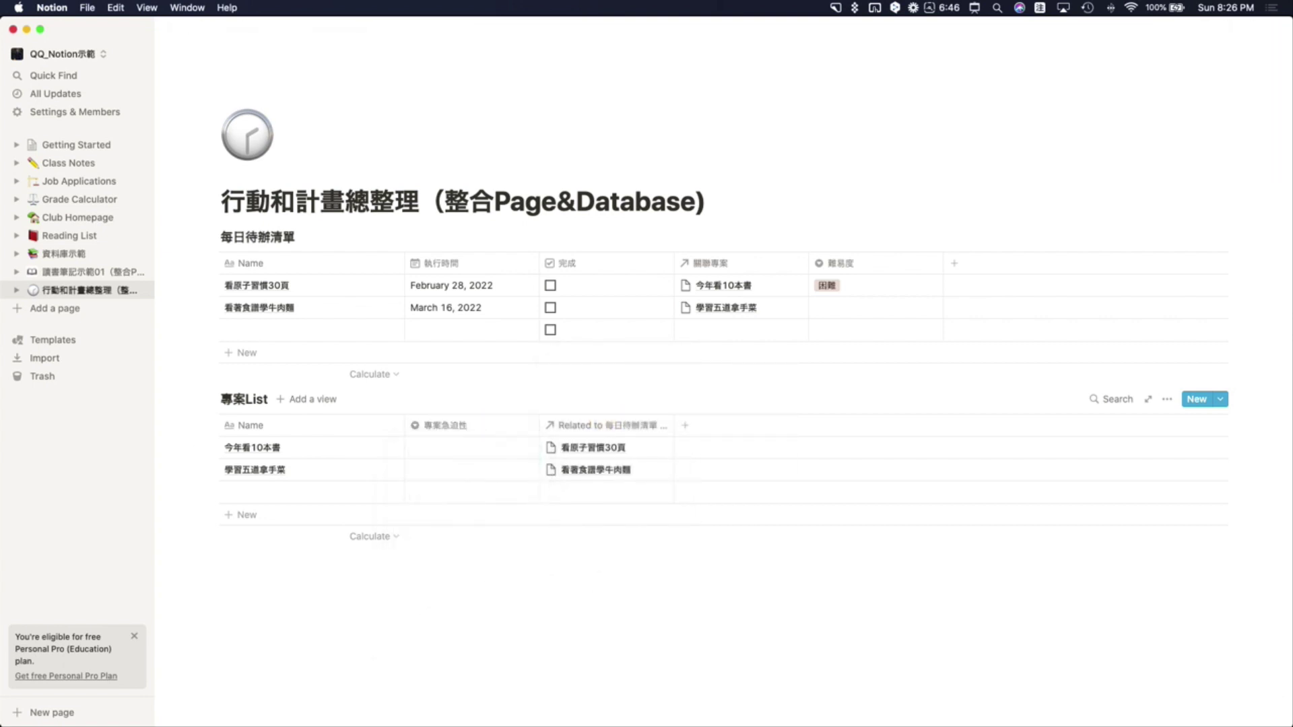
- Create the 專案急迫性 option 超重要 for 今年看10本書 and widen the Related to 每日待辦清單 column
{"action": "left_click", "coordinate": [496, 450]}
{"action": "type", "text": "中ㄓㄧㄤ"}
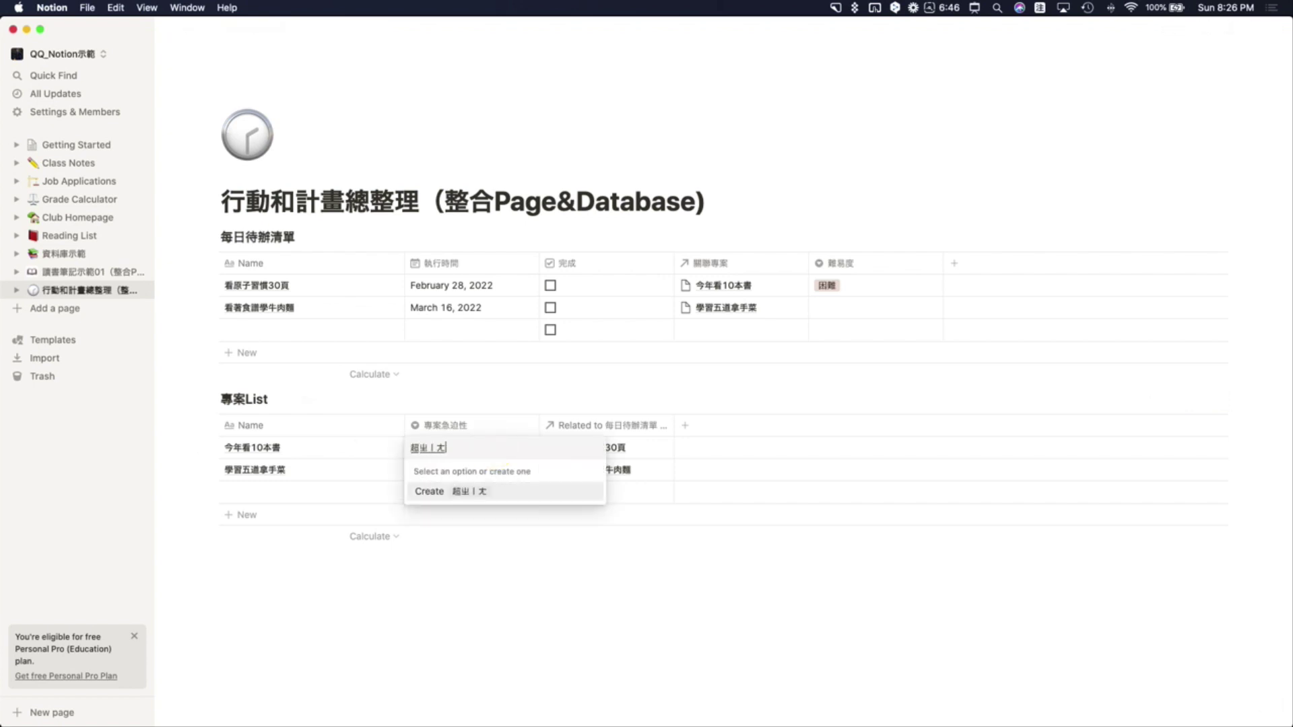
{"action": "type", "text": "ˋㄧㄠˋ"}
{"action": "key", "text": "Return"}
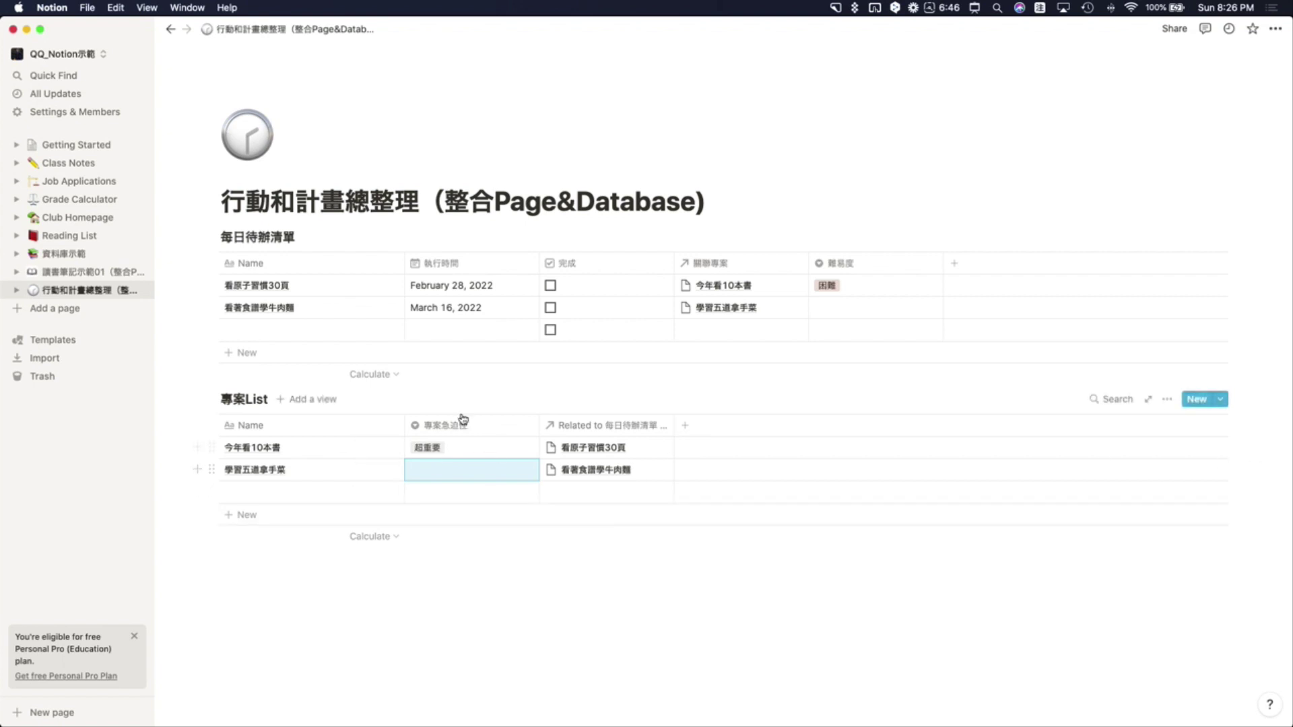
{"action": "left_click_drag", "start_coordinate": [673, 424], "coordinate": [898, 433]}
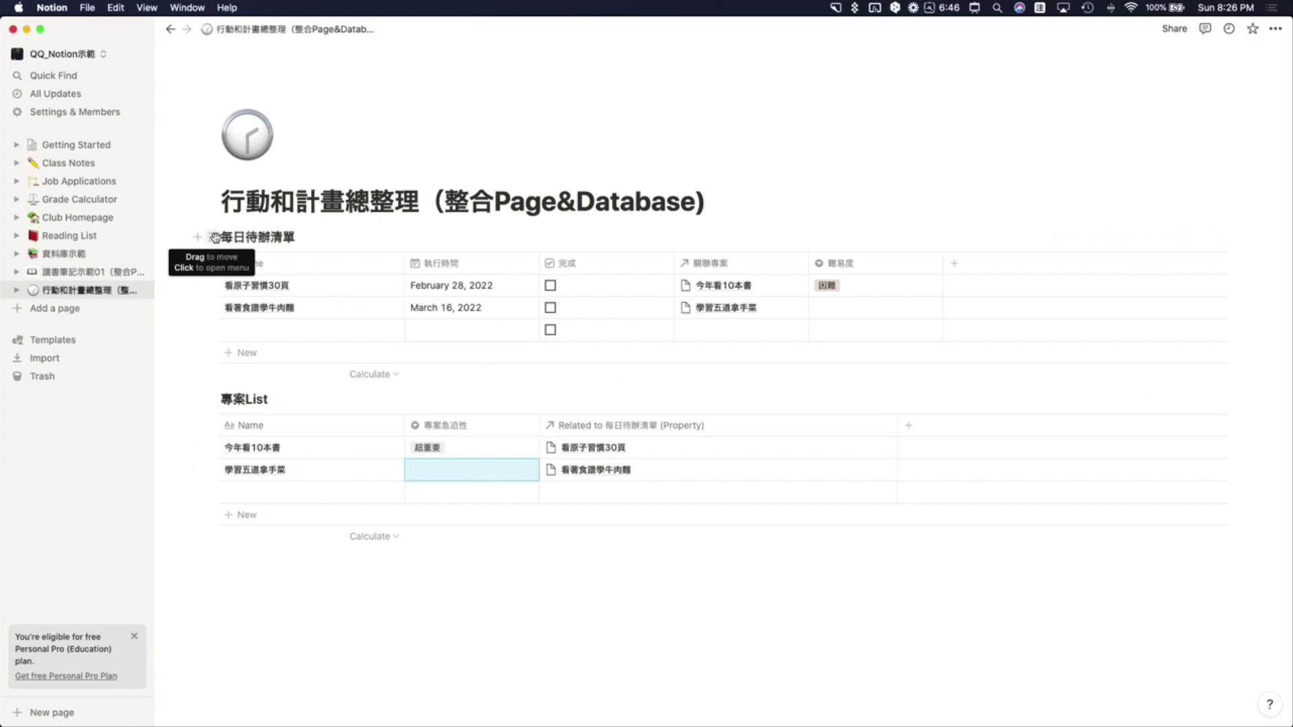
{"action": "key", "text": "ctrl+shift+d"}
{"action": "mouse_move", "coordinate": [213, 229]}
{"action": "left_mouse_down"}
{"action": "mouse_move", "coordinate": [816, 404]}
{"action": "mouse_move", "coordinate": [1265, 371]}
{"action": "left_mouse_up"}
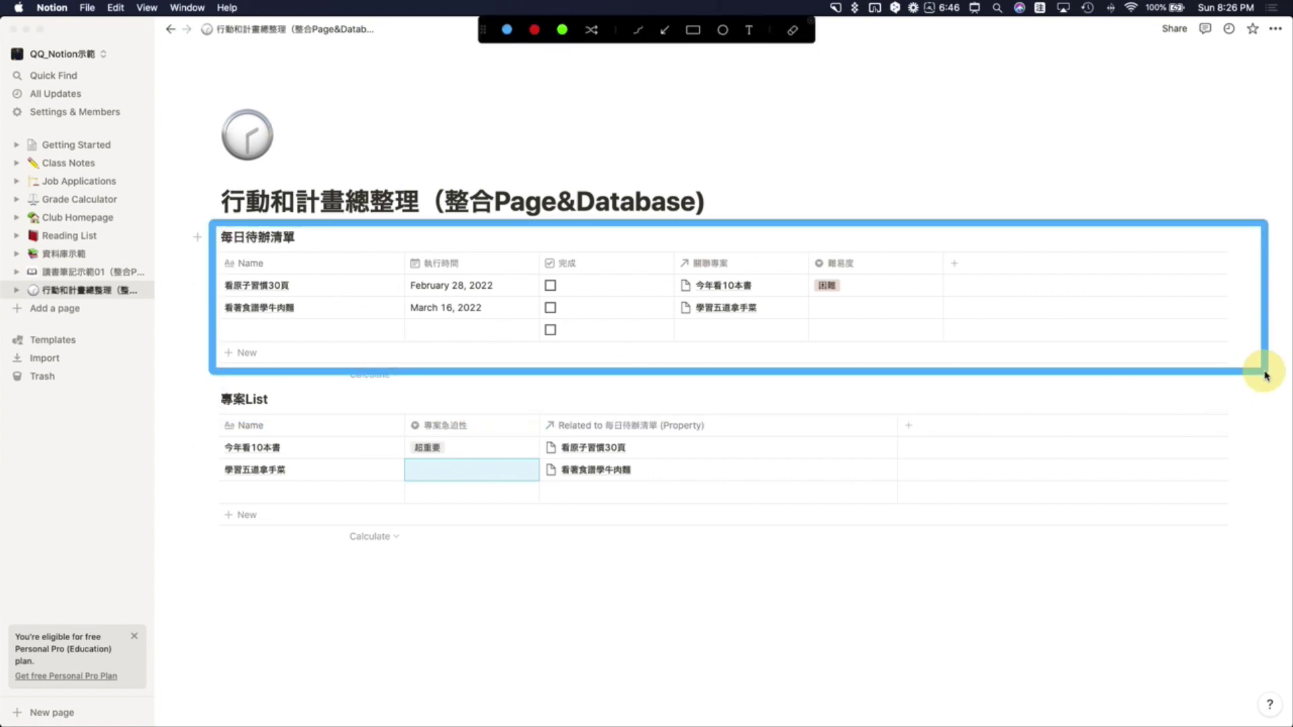
{"action": "mouse_move", "coordinate": [194, 378]}
{"action": "left_mouse_down"}
{"action": "mouse_move", "coordinate": [1163, 539]}
{"action": "mouse_move", "coordinate": [1255, 539]}
{"action": "left_mouse_up"}
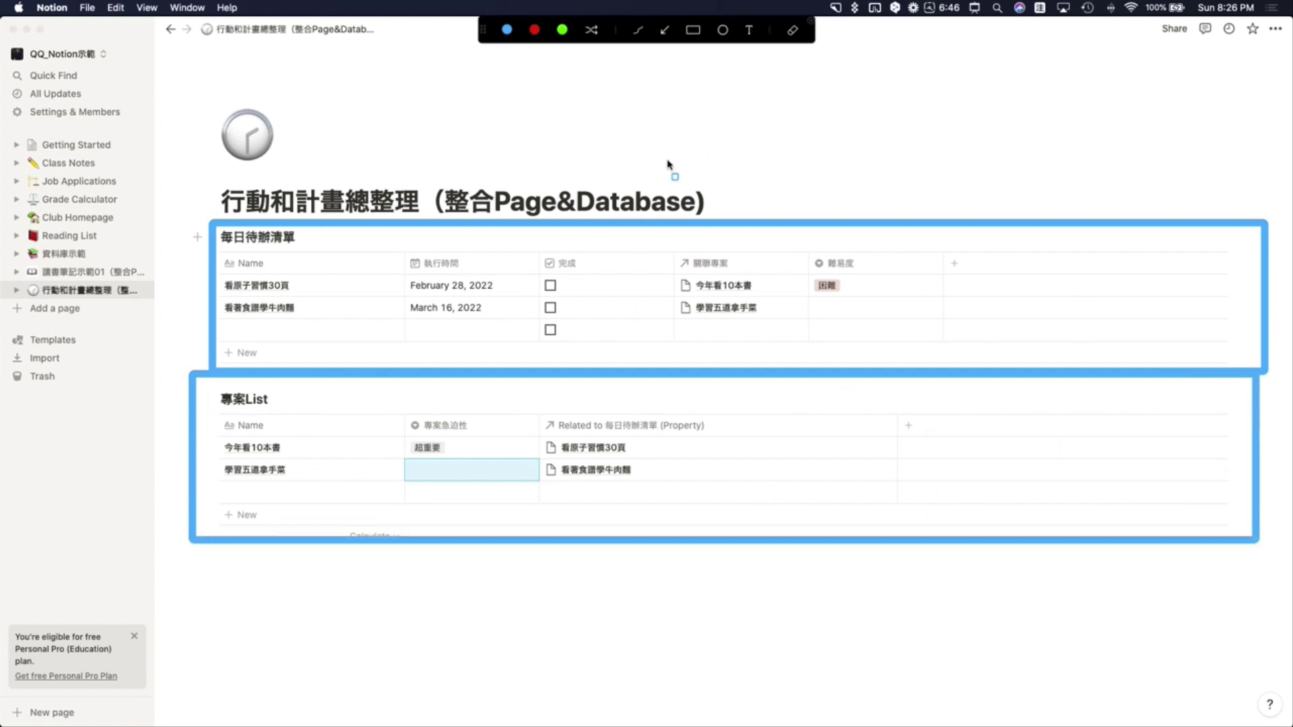
{"action": "key", "text": "Escape"}
- Open the 今年看10本書 project page and write 十本書的清單 as the first line of its body
{"action": "mouse_move", "coordinate": [375, 451]}
{"action": "left_click", "coordinate": [375, 449]}
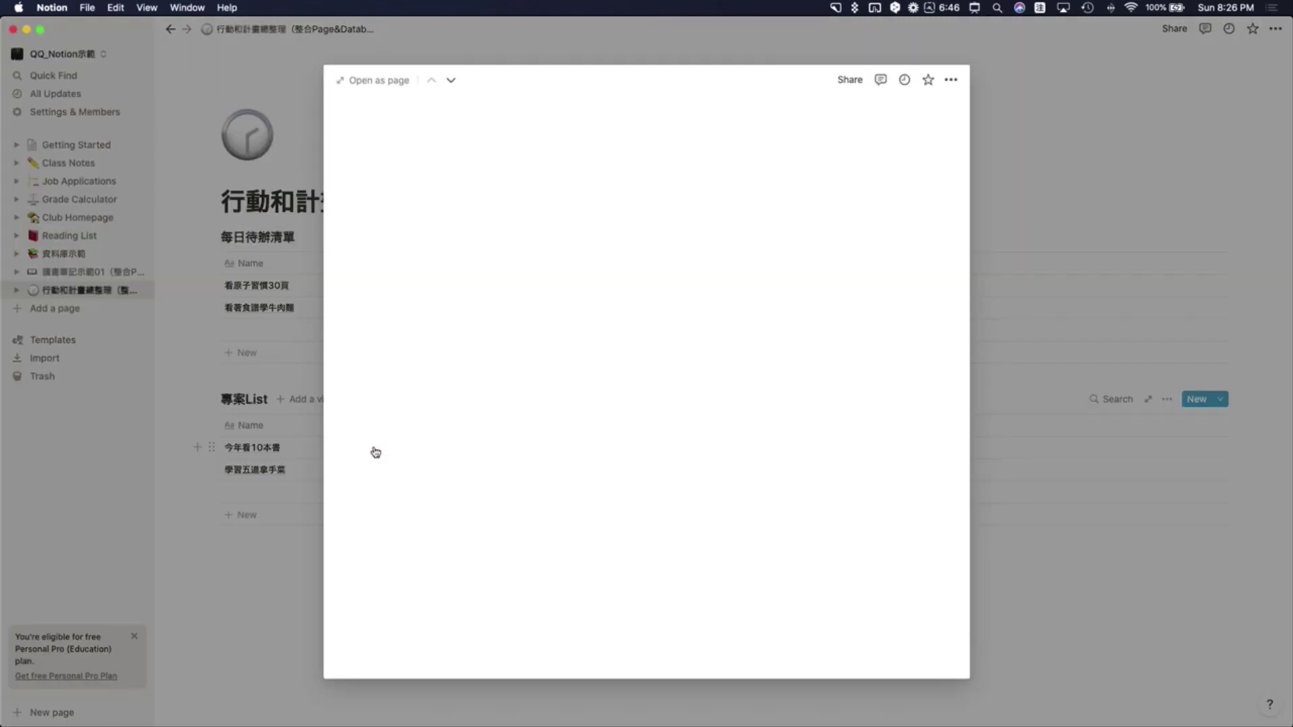
{"action": "left_click", "coordinate": [510, 316]}
{"action": "type", "text": "ㄕ"}
{"action": "key", "text": "BackSpace"}
{"action": "type", "text": "十本ㄕㄨ"}
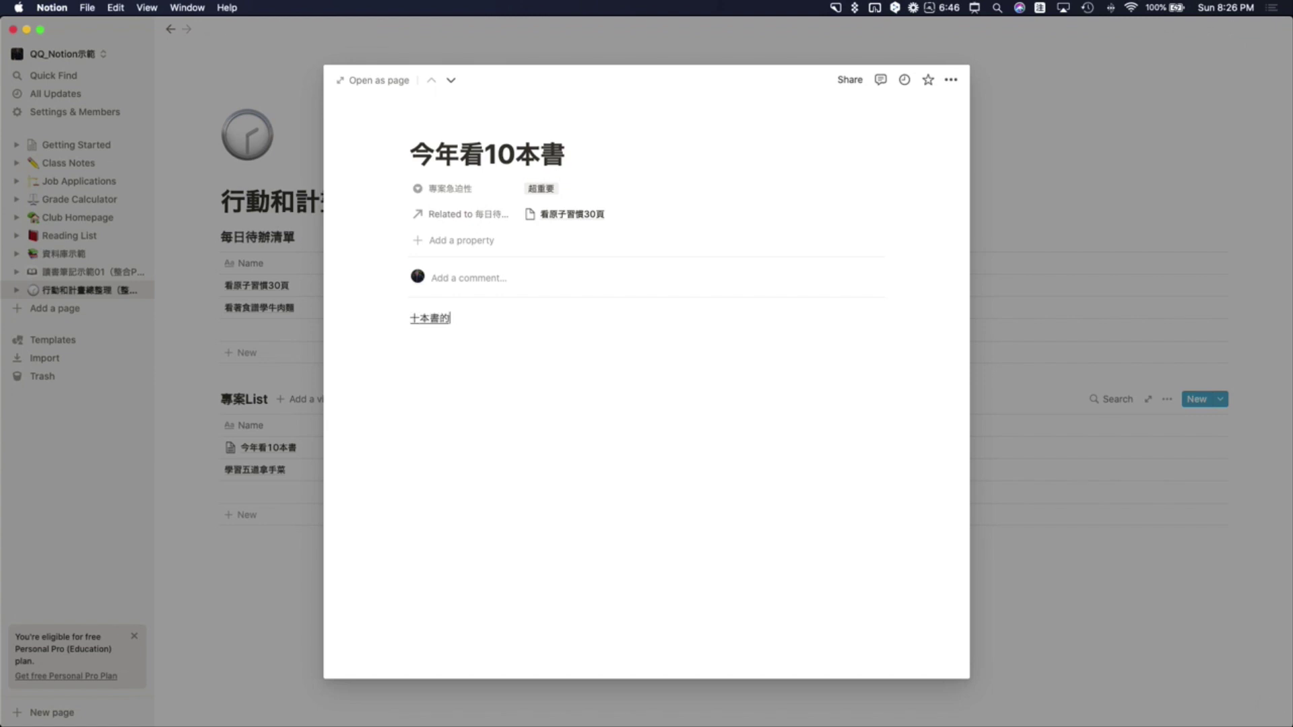
{"action": "type", "text": "青ㄉ"}
{"action": "key", "text": "Return"}
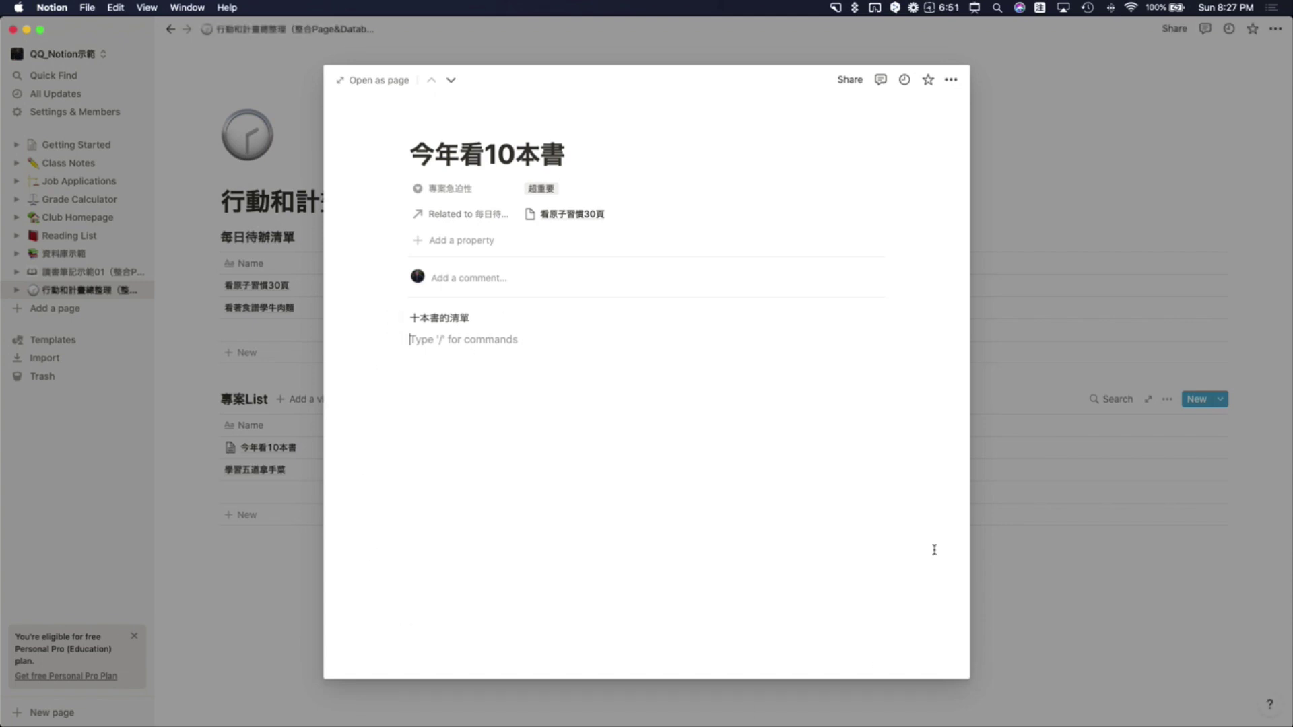
- Add the number 1. on its own line under 十本書的清單 to start the book list
{"action": "type", "text": "1.2"}
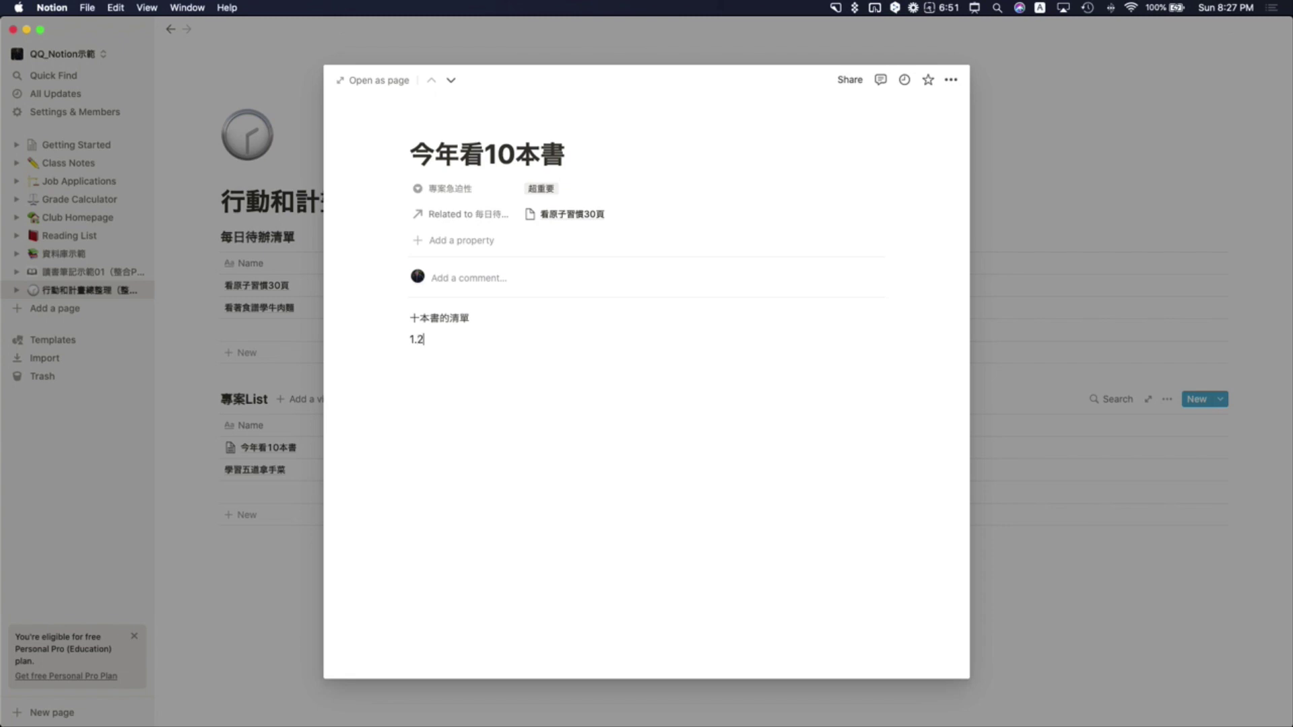
{"action": "key", "text": "BackSpace"}
{"action": "key", "text": "Return"}
{"action": "type", "text": "1."}
{"action": "key", "text": "BackSpace"}
{"action": "type", "text": "2"}
{"action": "key", "text": "BackSpace"}
{"action": "type", "text": "3"}
{"action": "key", "text": "Return"}
- Write the line 看的十本書的心得 below the book list, with blank lines around it
{"action": "key", "text": "Return"}
{"action": "key", "text": "Return"}
{"action": "key", "text": "ctrl+space"}
{"action": "type", "text": "ㄕㄨㄅㄣˇ ㄉㄜˊ"}
{"action": "key", "text": "Return"}
{"action": "key", "text": "Return"}
{"action": "key", "text": "Return"}
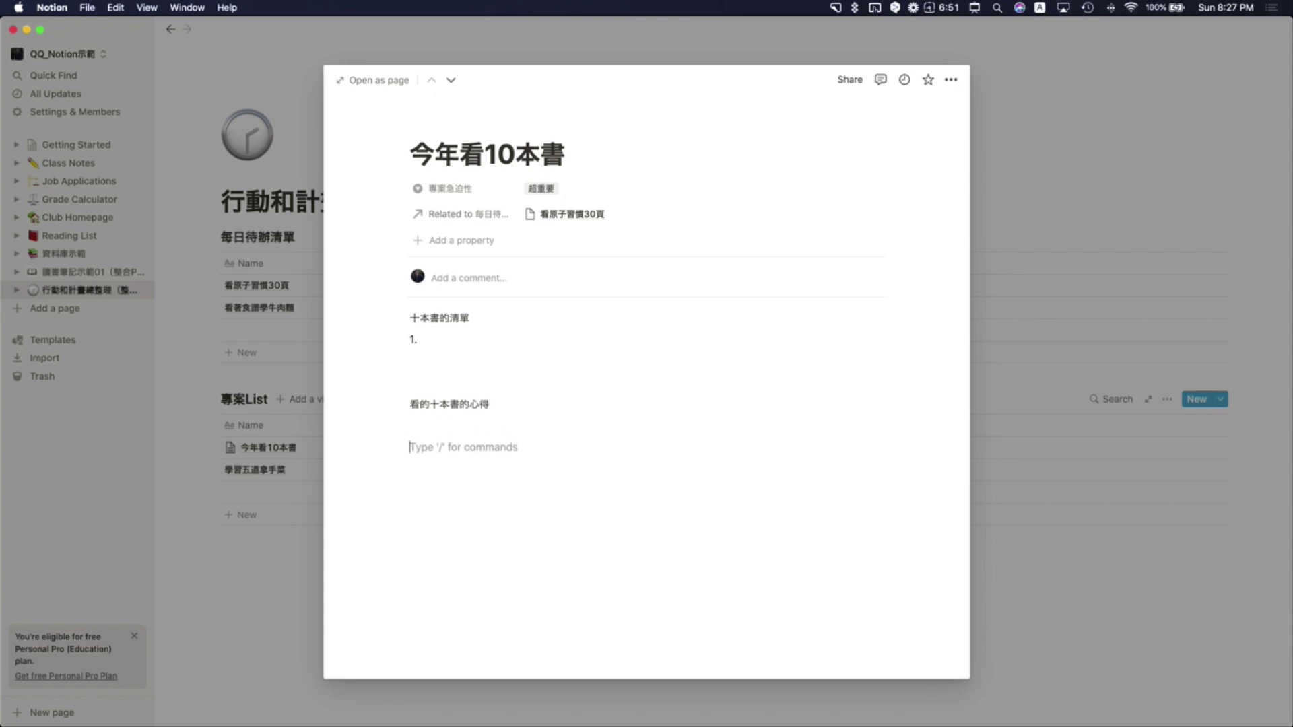
- Insert an empty video block below 看的十本書的心得 and close the project page
{"action": "type", "text": "/em"}
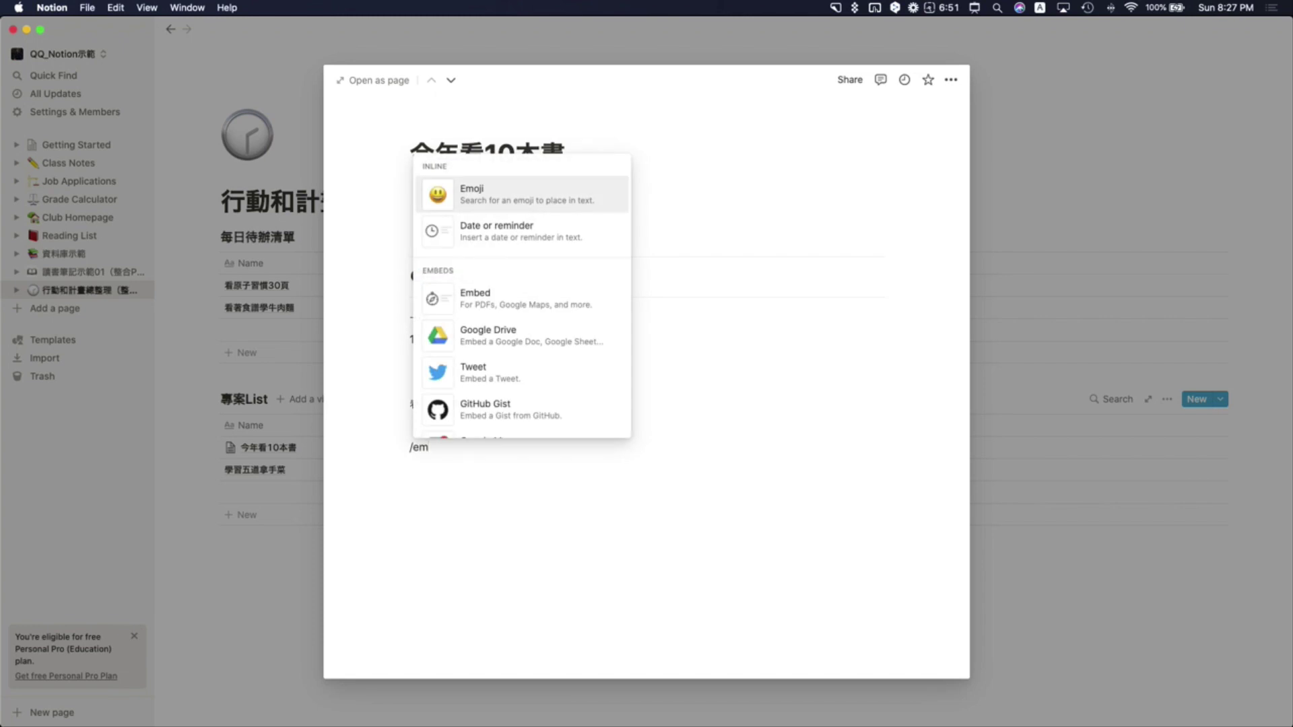
{"action": "key", "text": "BackSpace"}
{"action": "key", "text": "BackSpace"}
{"action": "type", "text": "video"}
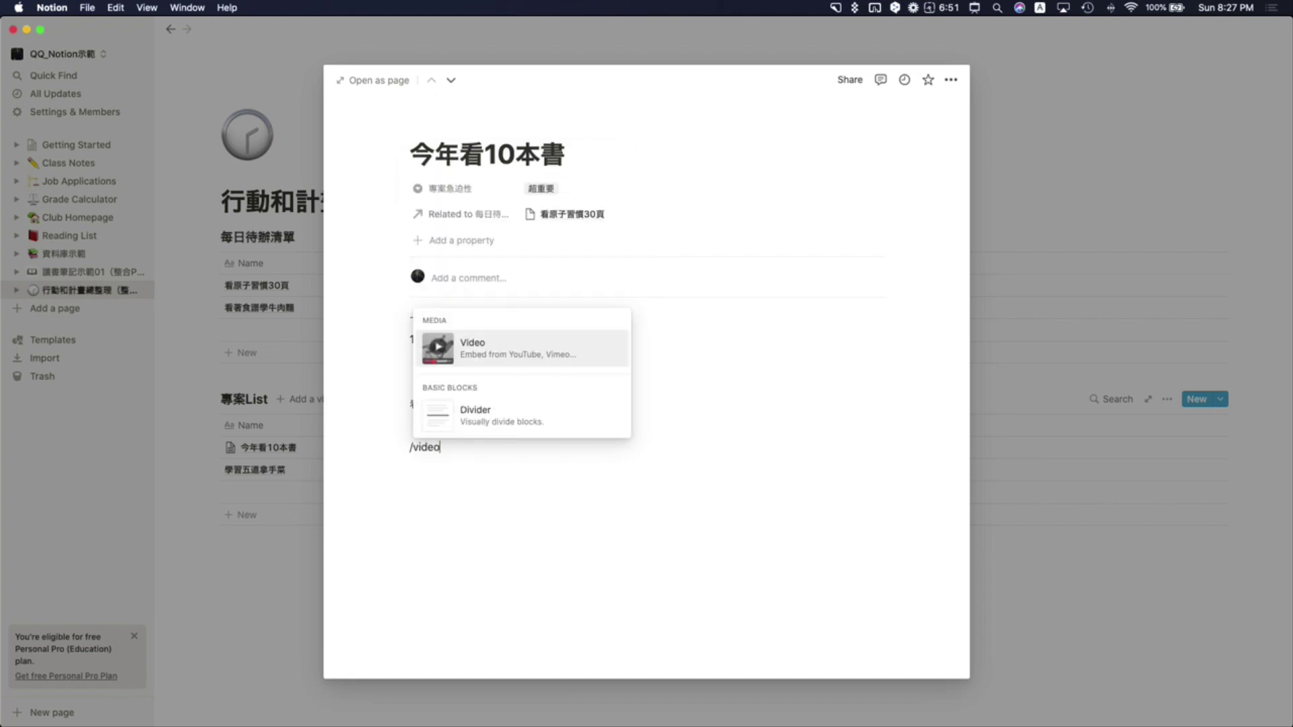
{"action": "key", "text": "Return"}
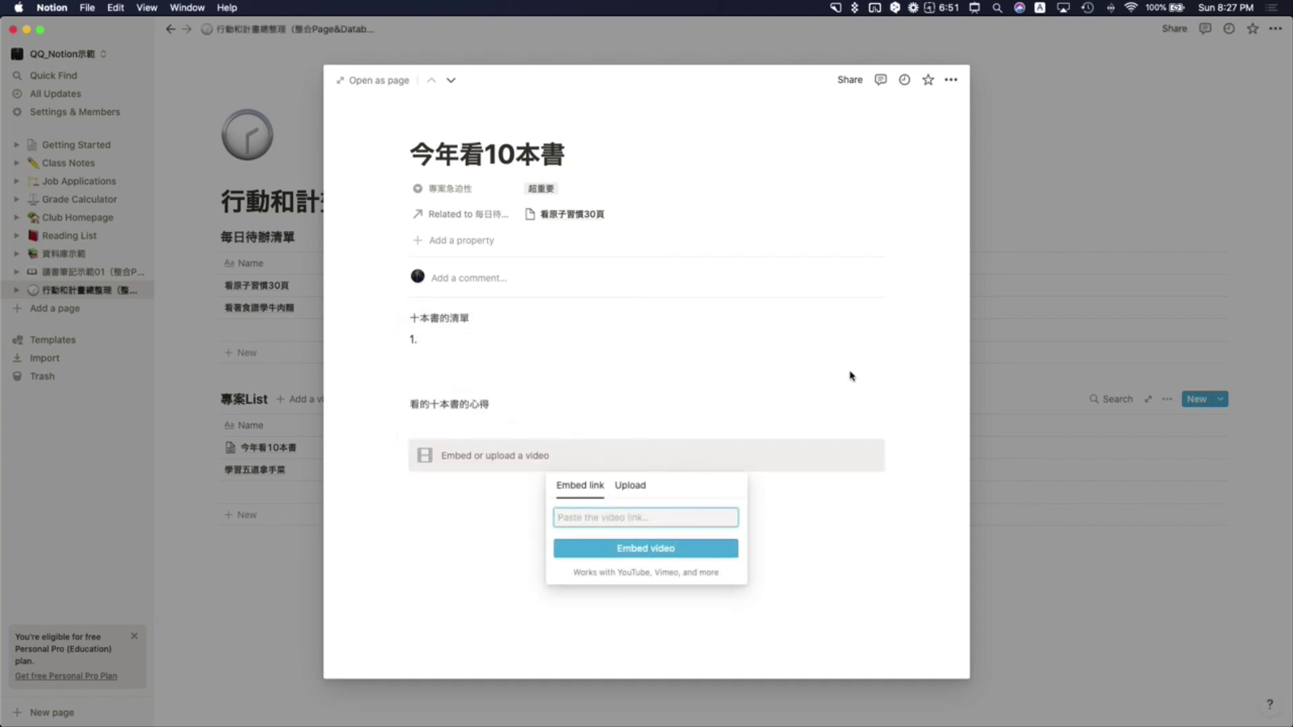
{"action": "left_click", "coordinate": [1024, 484]}
{"action": "left_click", "coordinate": [205, 322]}
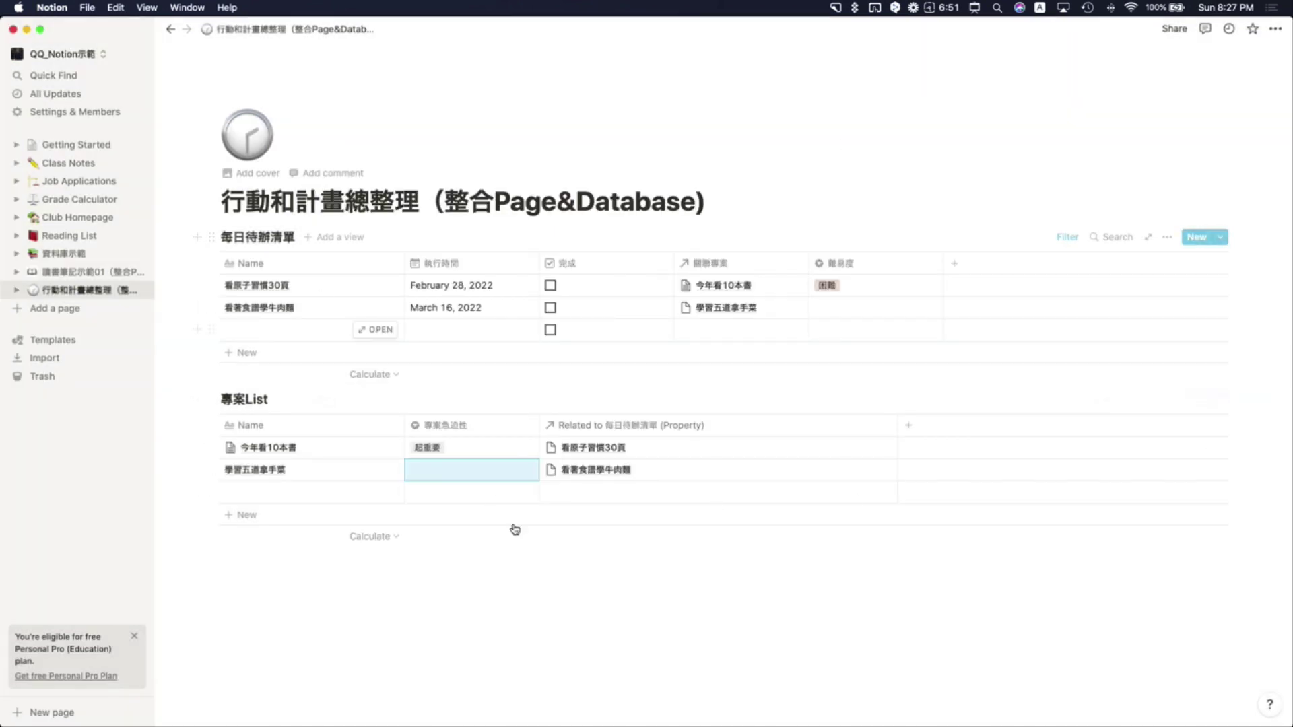
{"action": "left_click", "coordinate": [524, 476]}
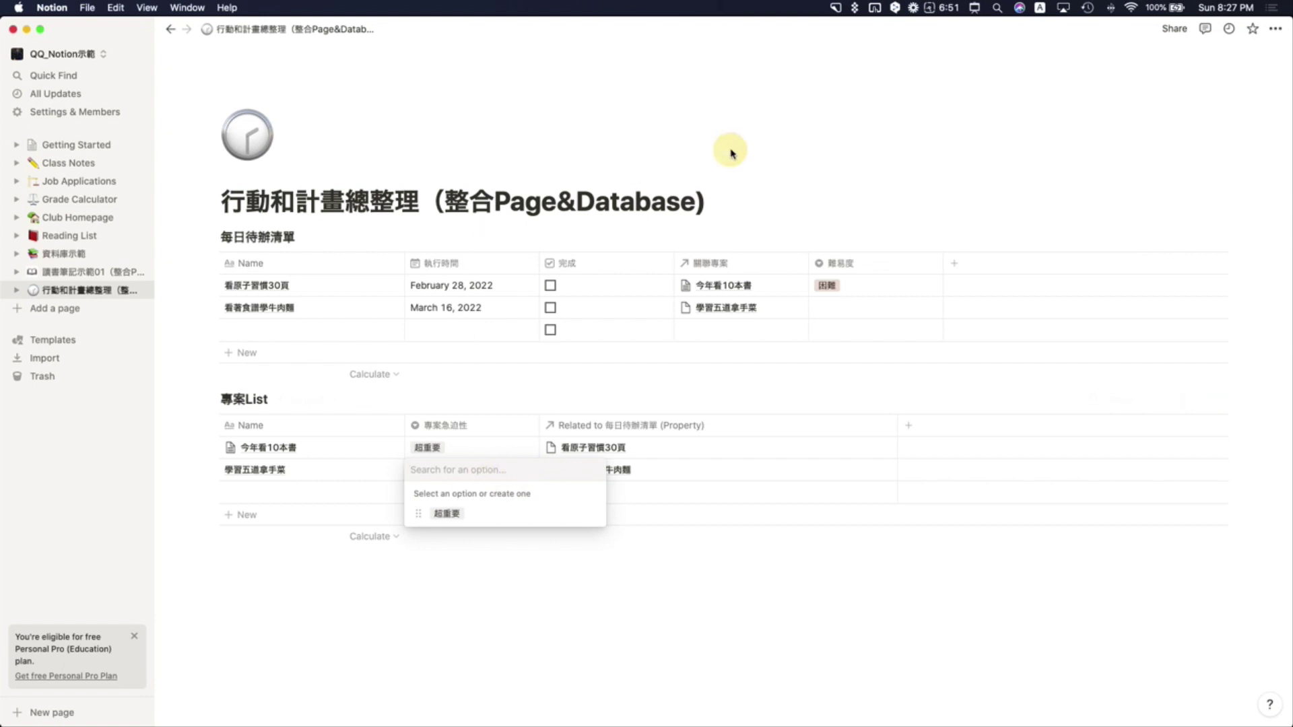
{"action": "key", "text": "Escape"}
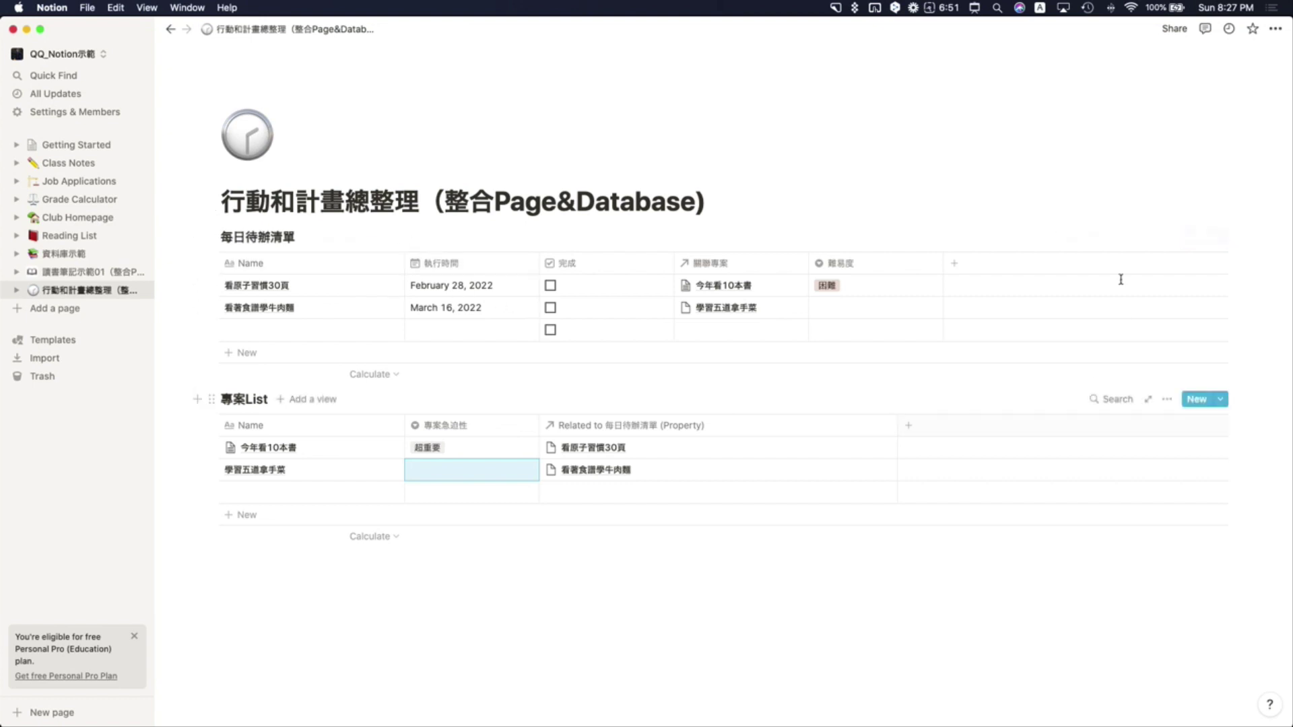
{"action": "left_click", "coordinate": [469, 269]}
{"action": "left_click", "coordinate": [497, 338]}
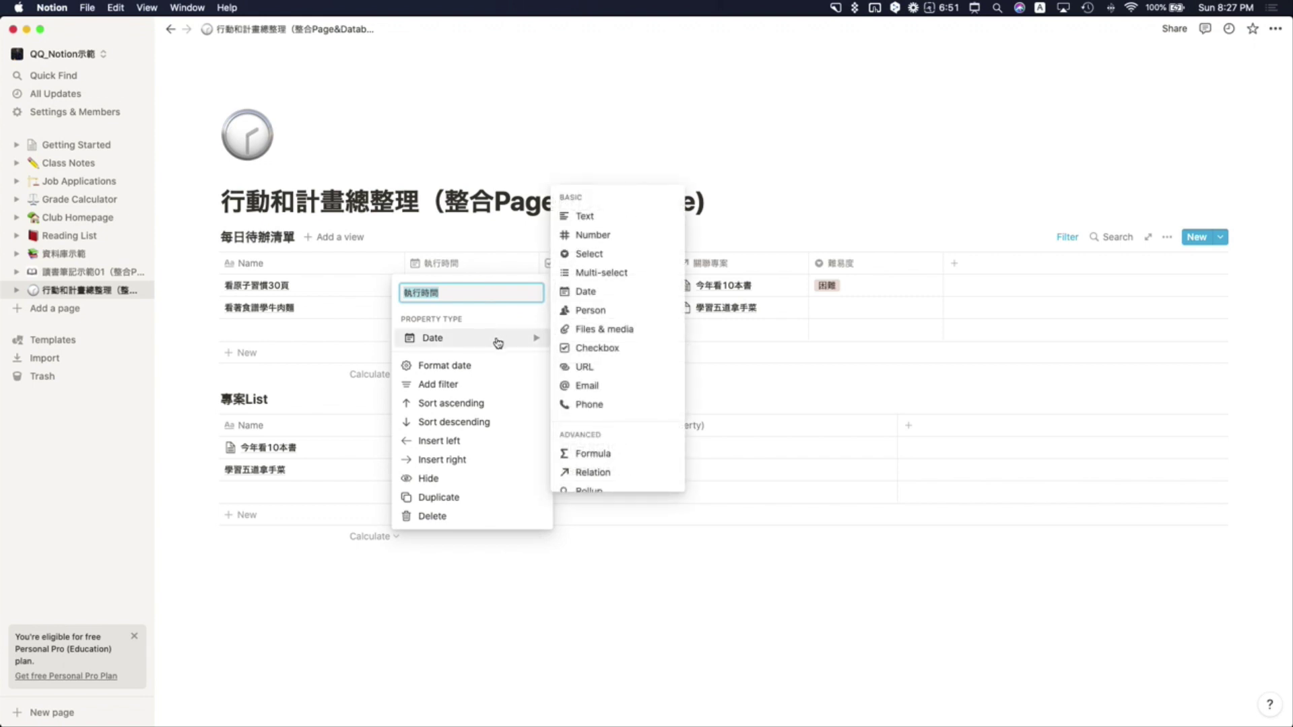
{"action": "left_click", "coordinate": [845, 309]}
- Create the 難易度 option 簡單 for the 看著食譜學牛肉麵 row
{"action": "left_click", "coordinate": [845, 308]}
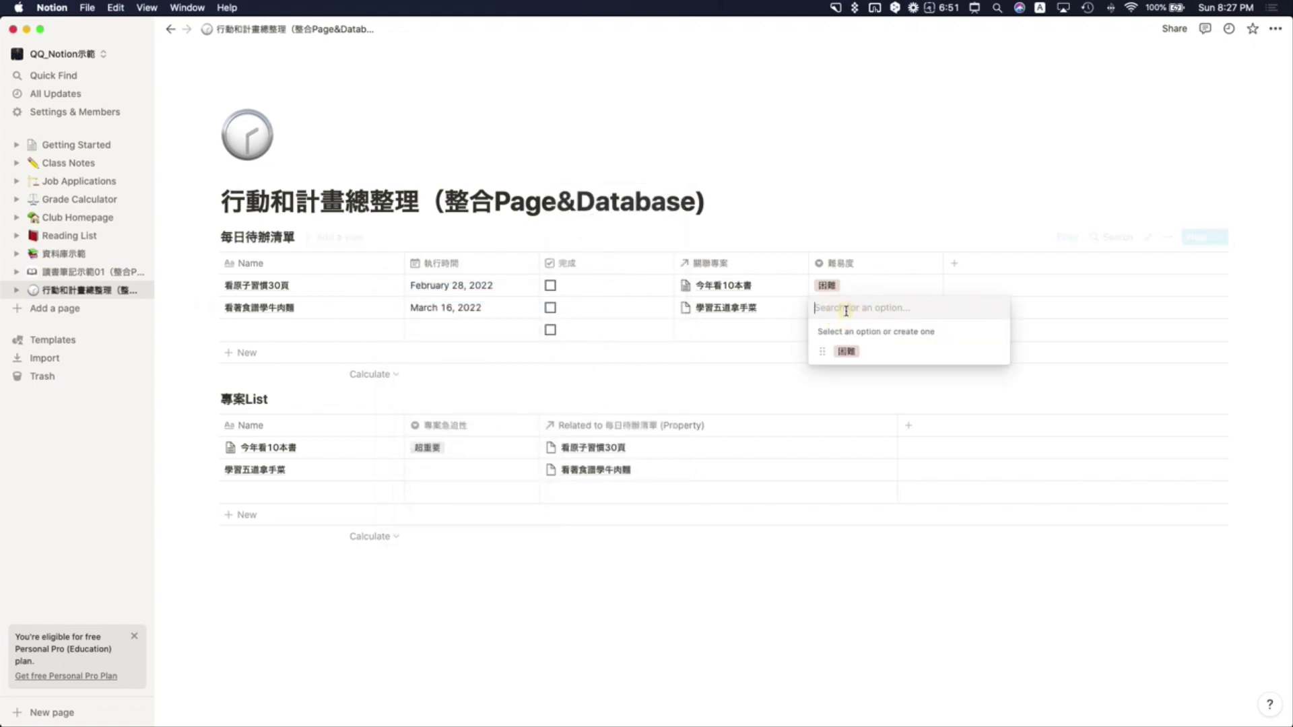
{"action": "type", "text": "yu"}
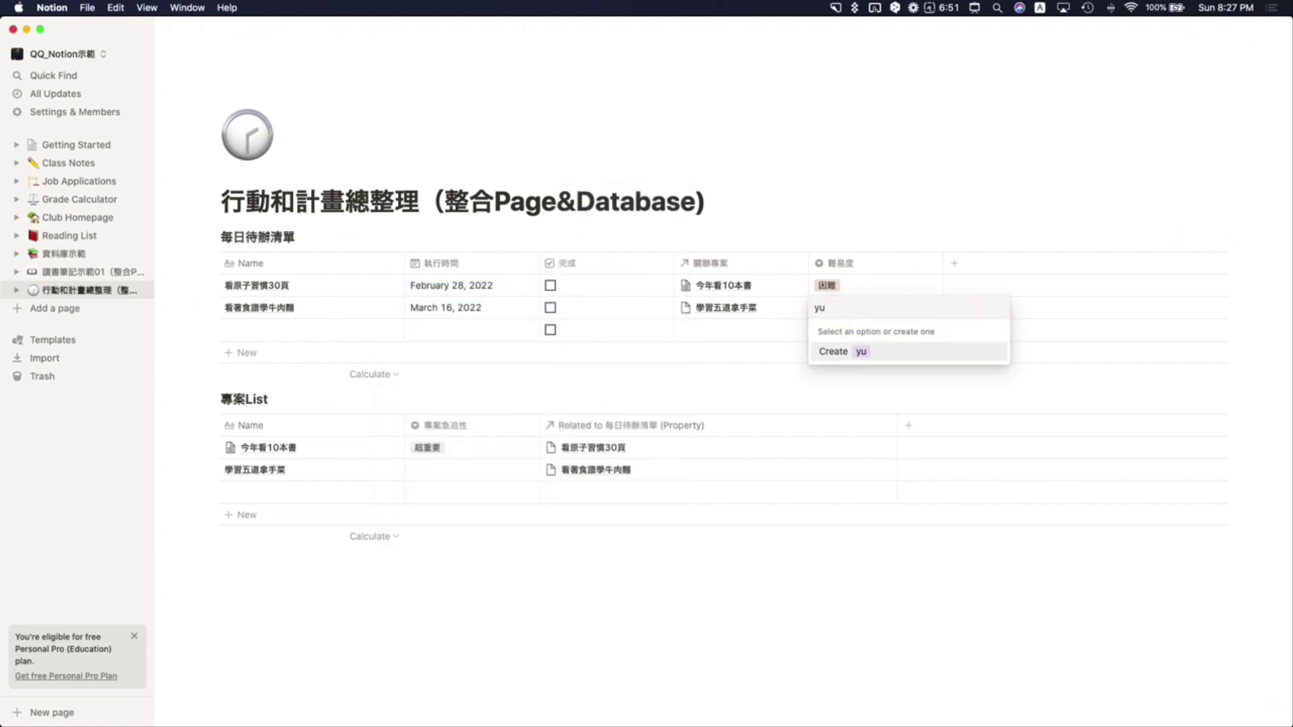
{"action": "key", "text": "BackSpace"}
{"action": "type", "text": "ㄧ"}
{"action": "key", "text": "Return"}
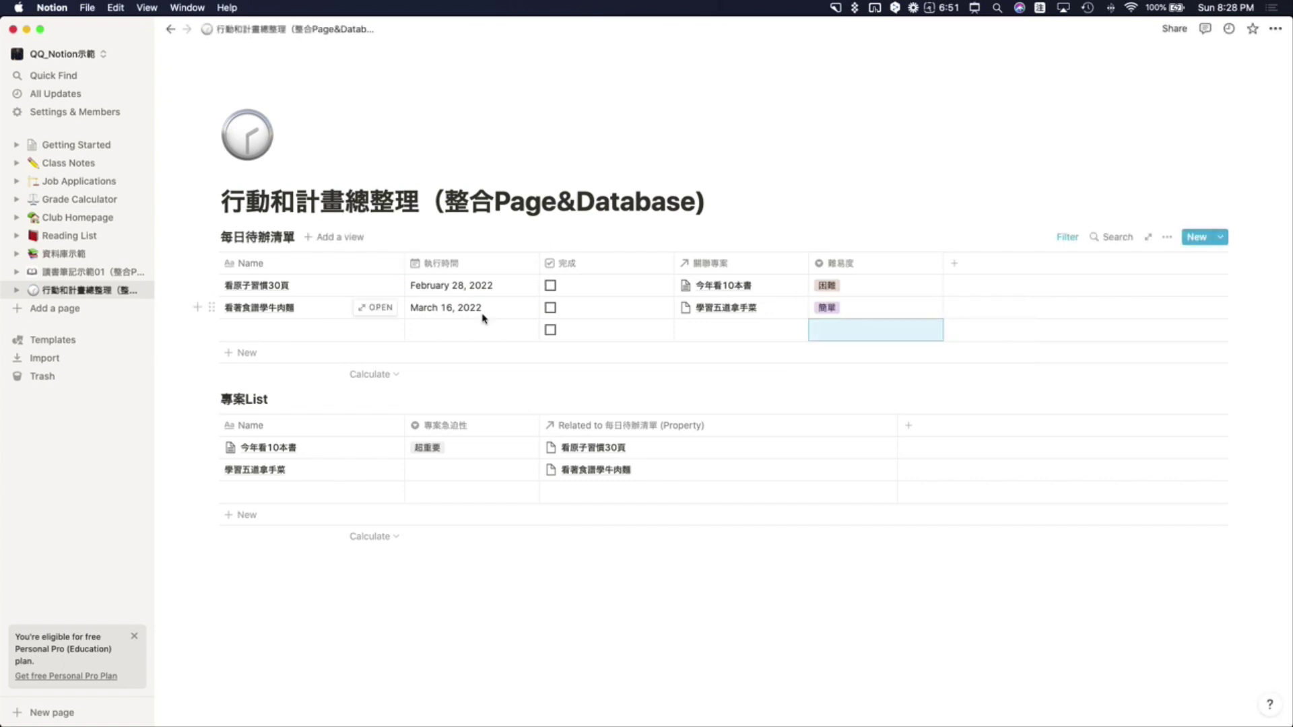
- Add a Calendar view to 每日待辦清單 and check where its to-dos are placed
{"action": "left_click", "coordinate": [351, 239]}
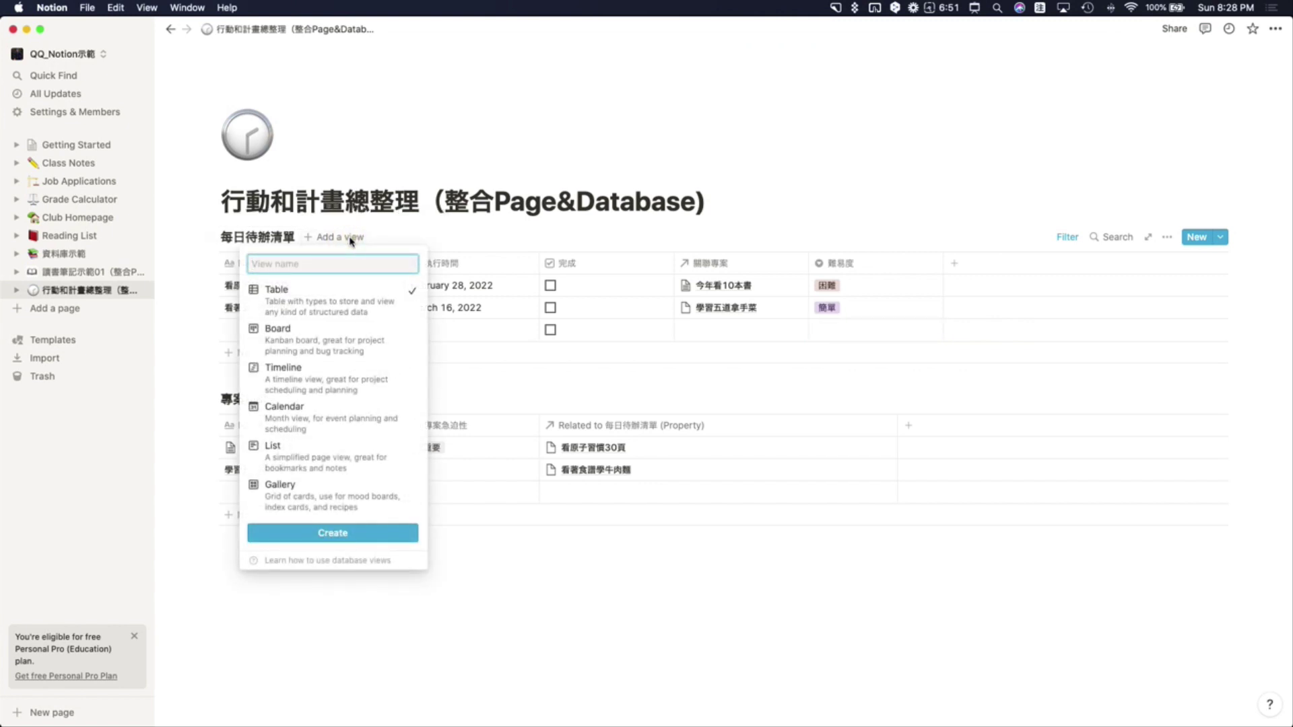
{"action": "left_click", "coordinate": [345, 419]}
{"action": "left_click", "coordinate": [363, 532]}
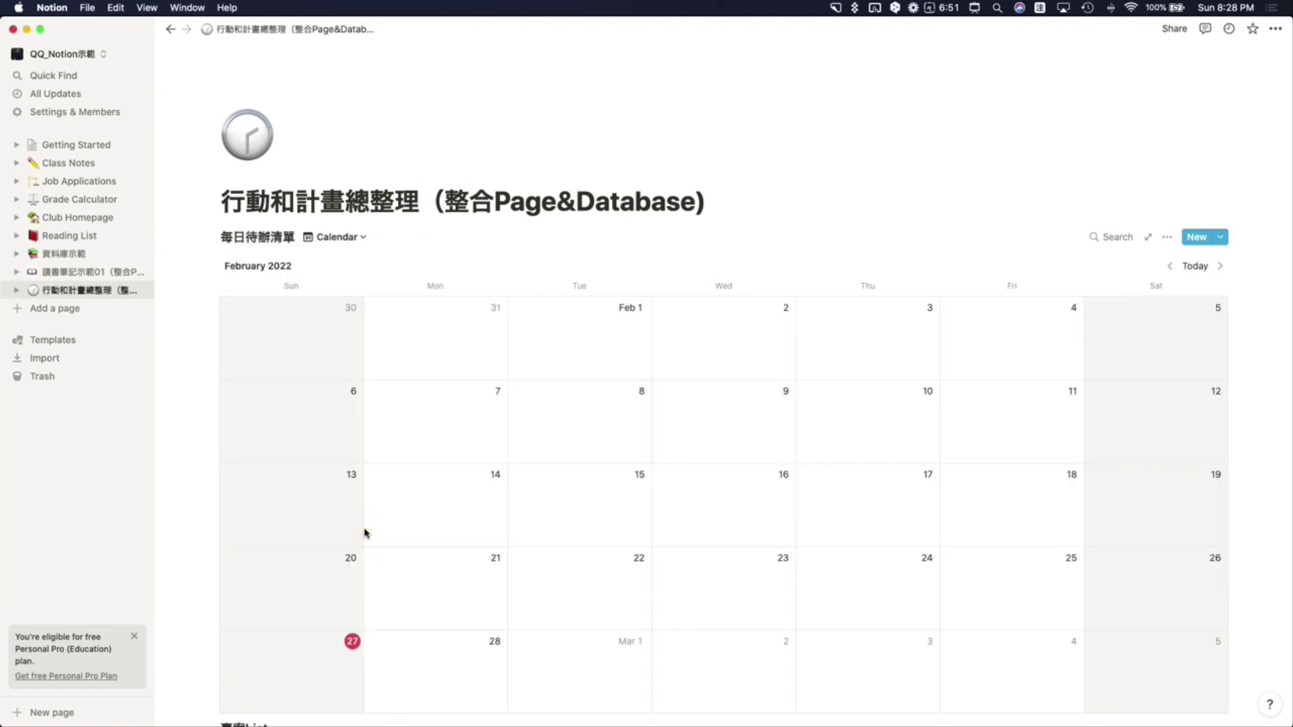
{"action": "scroll", "coordinate": [511, 556], "scroll_direction": "down", "scroll_amount": 4}
{"action": "scroll", "coordinate": [459, 528], "scroll_direction": "up", "scroll_amount": 3}
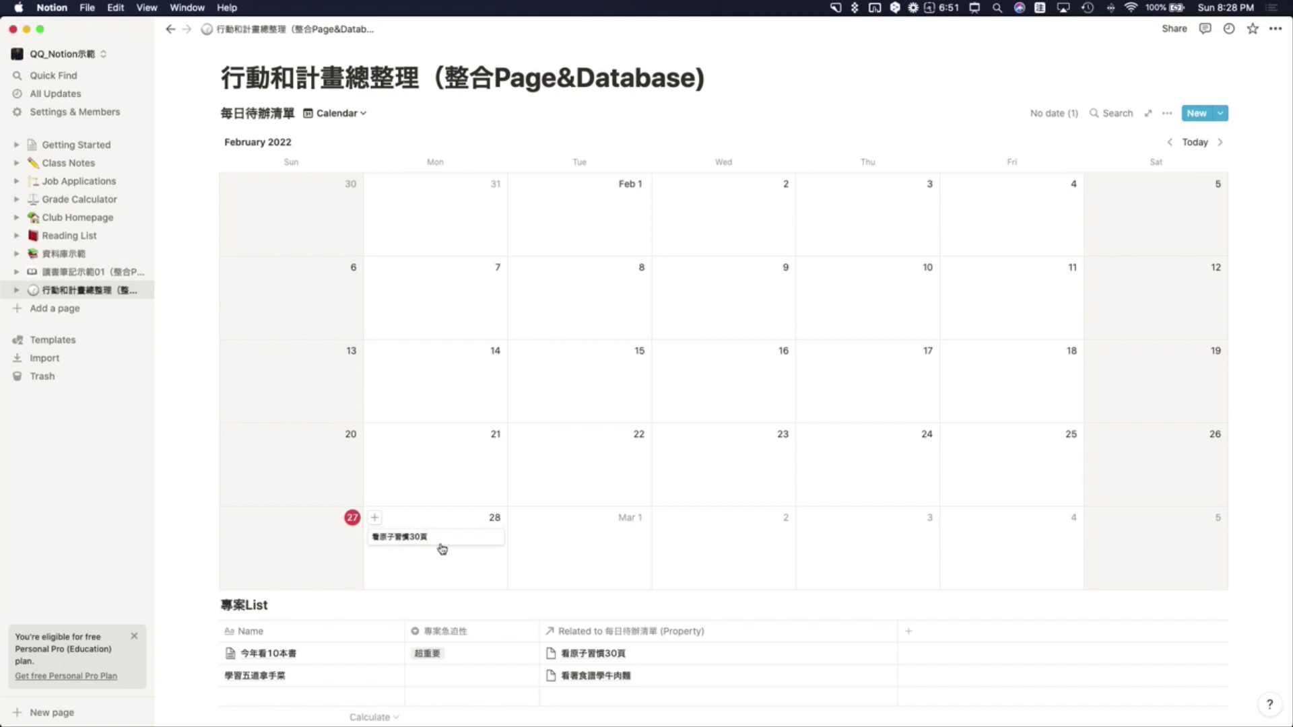
- Check the to-dos on the March 2022 calendar, return to February, and view 每日待辦清單 as a table
{"action": "left_click", "coordinate": [1219, 142]}
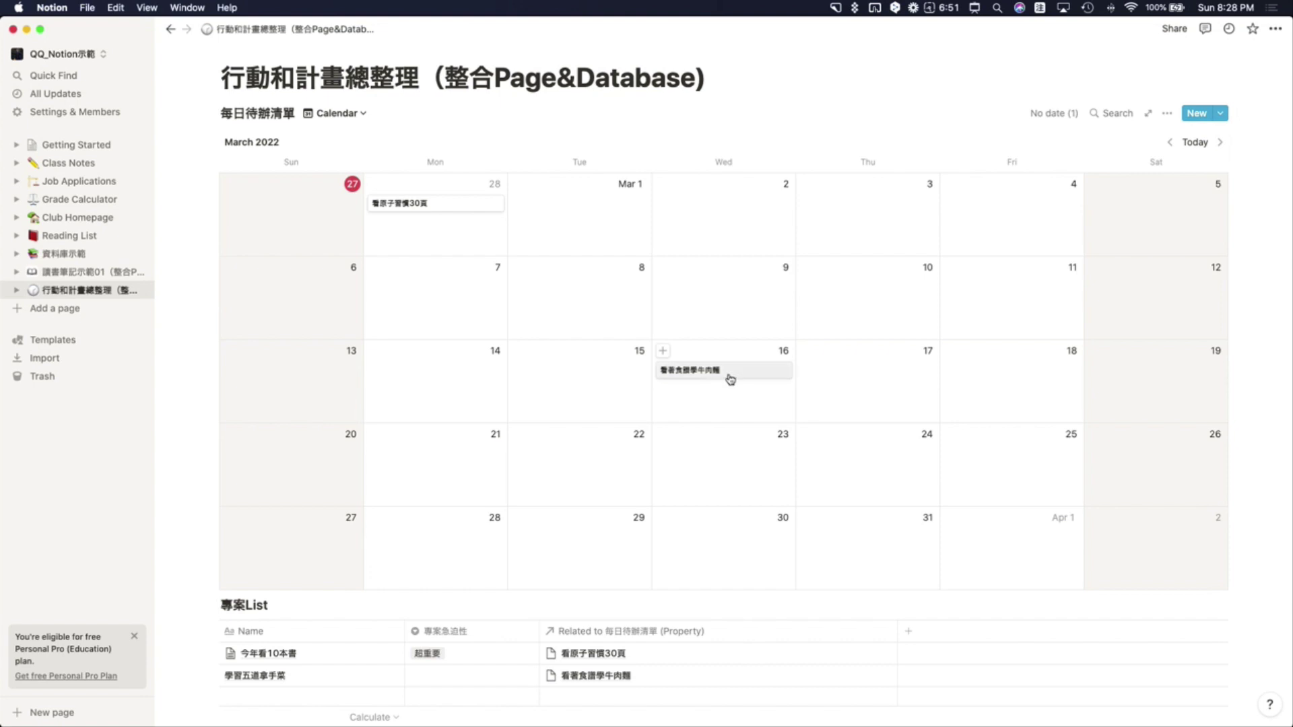
{"action": "left_click", "coordinate": [1170, 142]}
{"action": "left_click", "coordinate": [338, 113]}
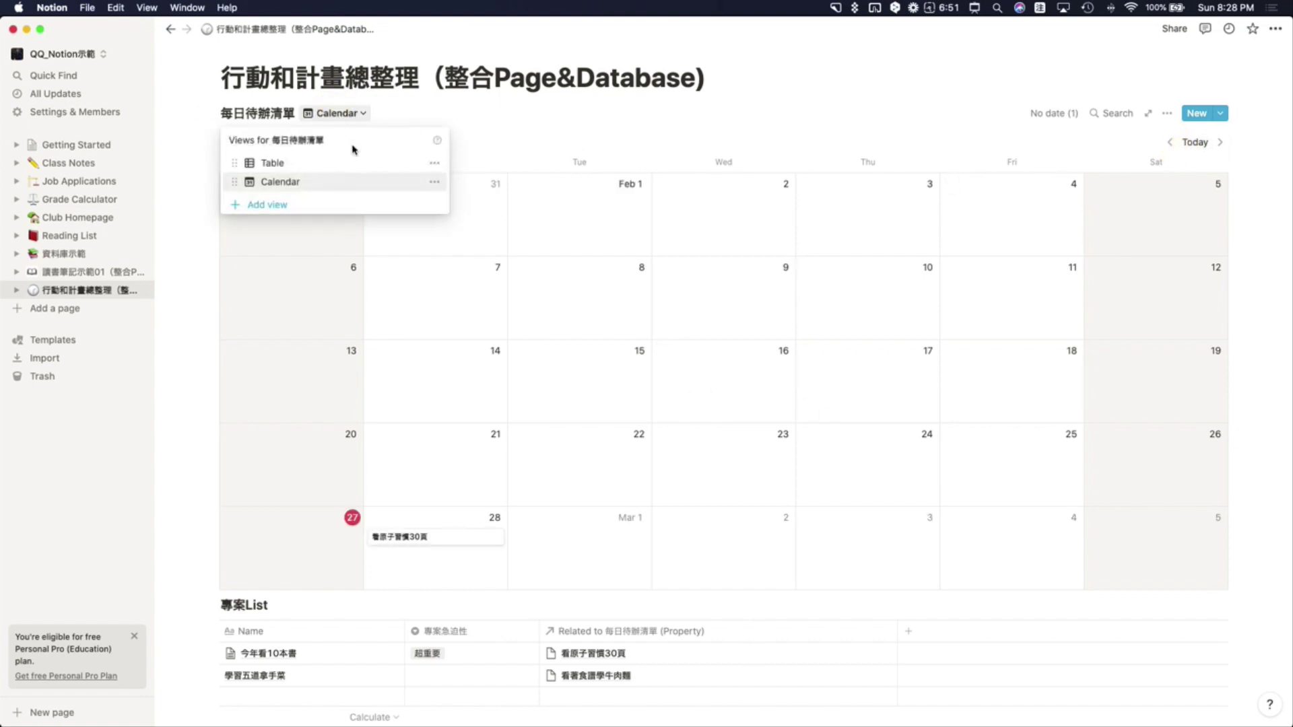
{"action": "left_click", "coordinate": [316, 173]}
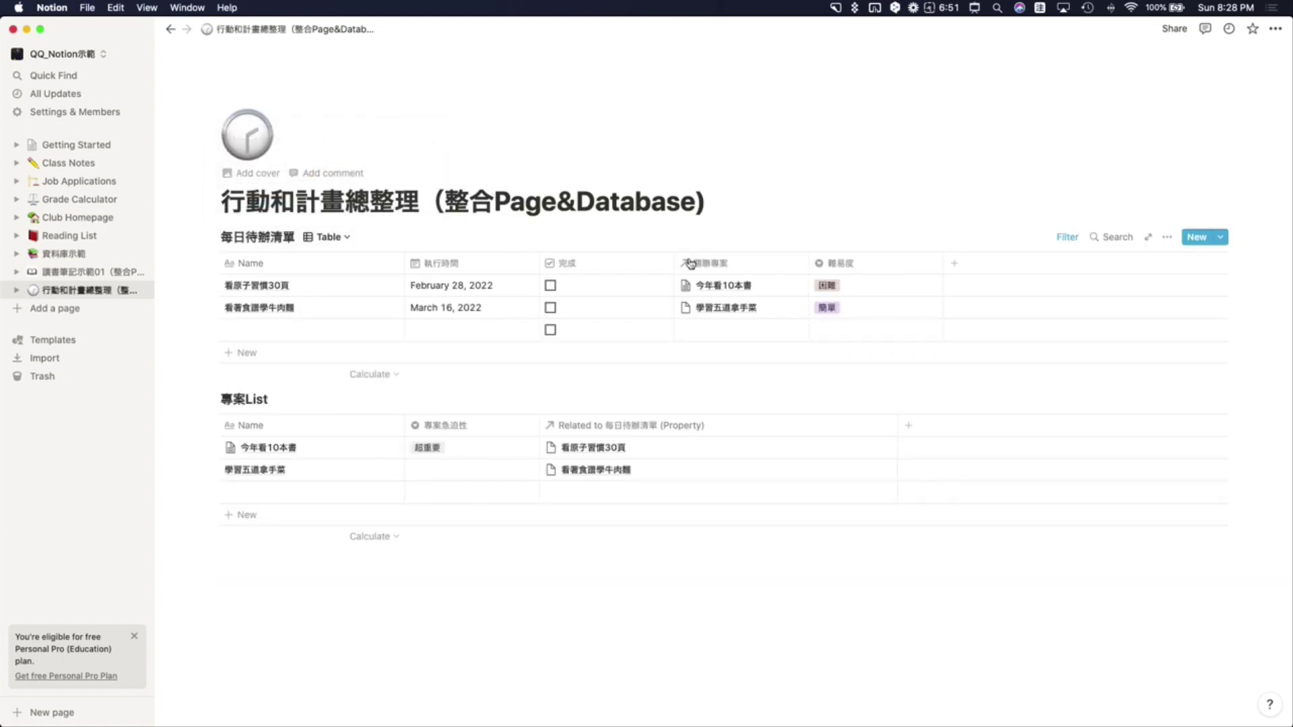
- Show the 難易度 and 關聯專案 properties on the to-do cards in the Calendar view of 每日待辦清單
{"action": "left_click", "coordinate": [327, 237]}
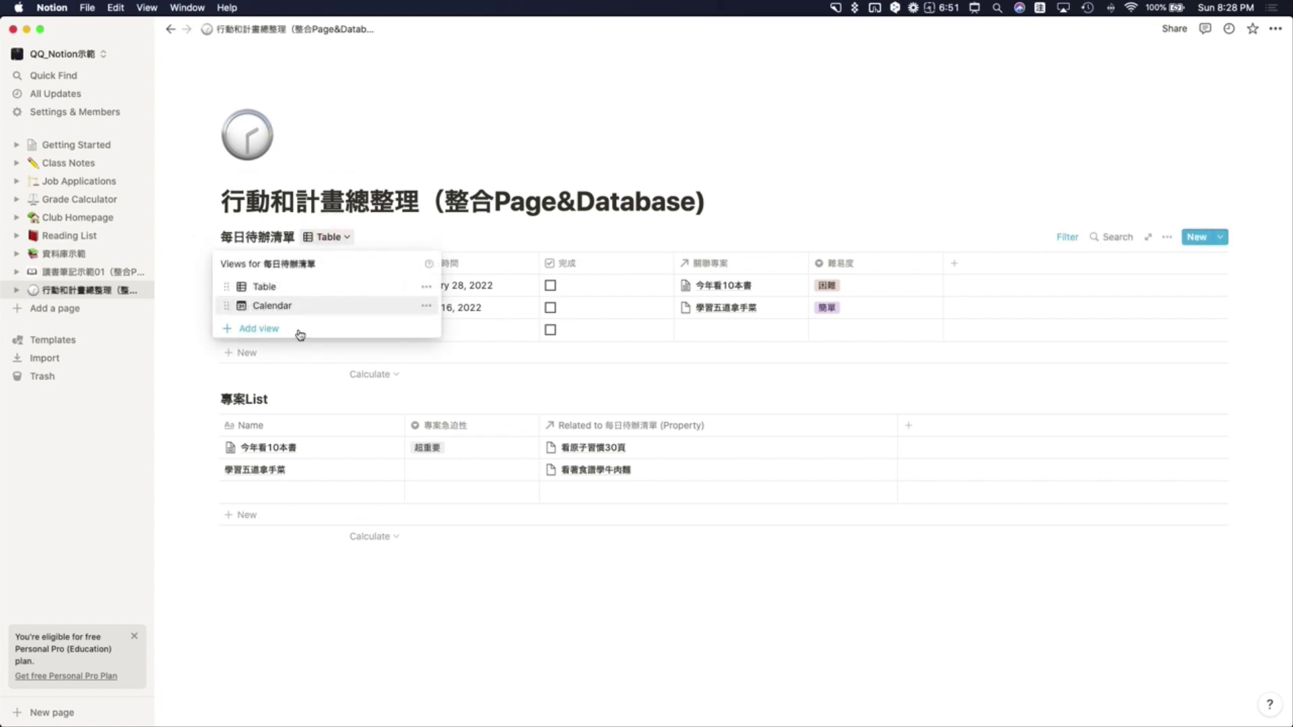
{"action": "left_click", "coordinate": [292, 305]}
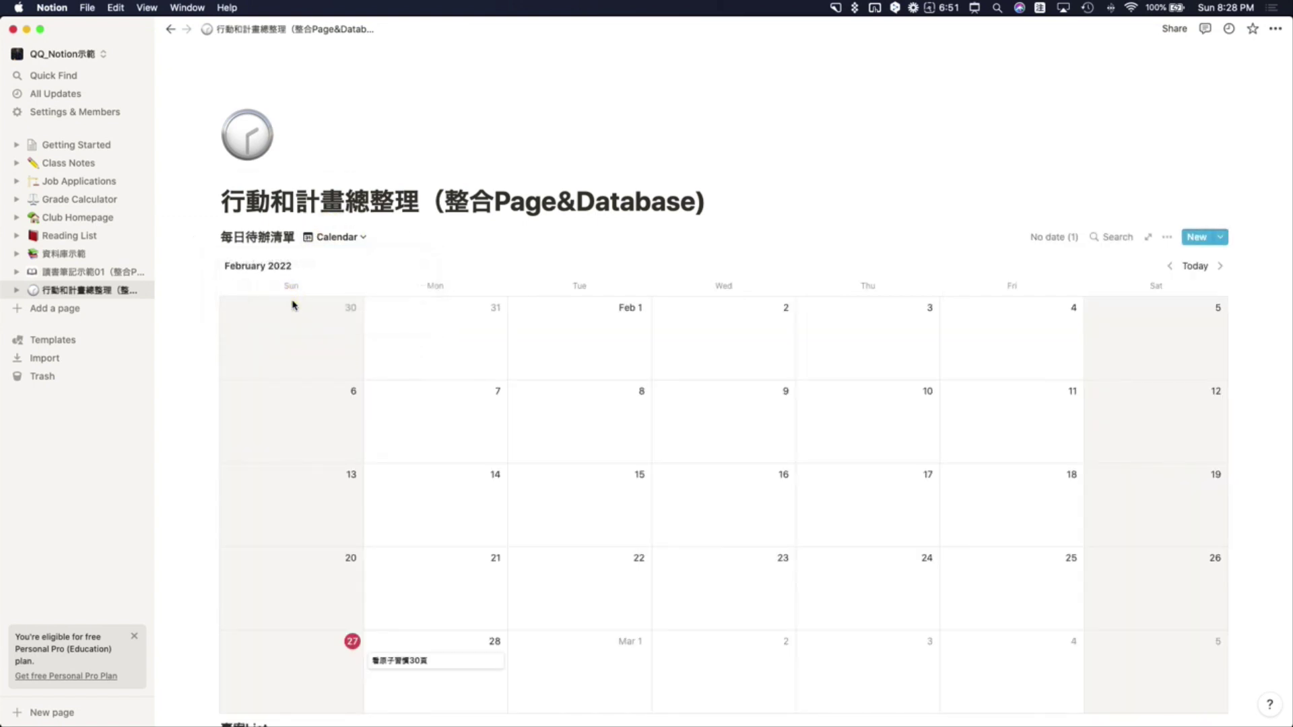
{"action": "left_click", "coordinate": [1168, 239]}
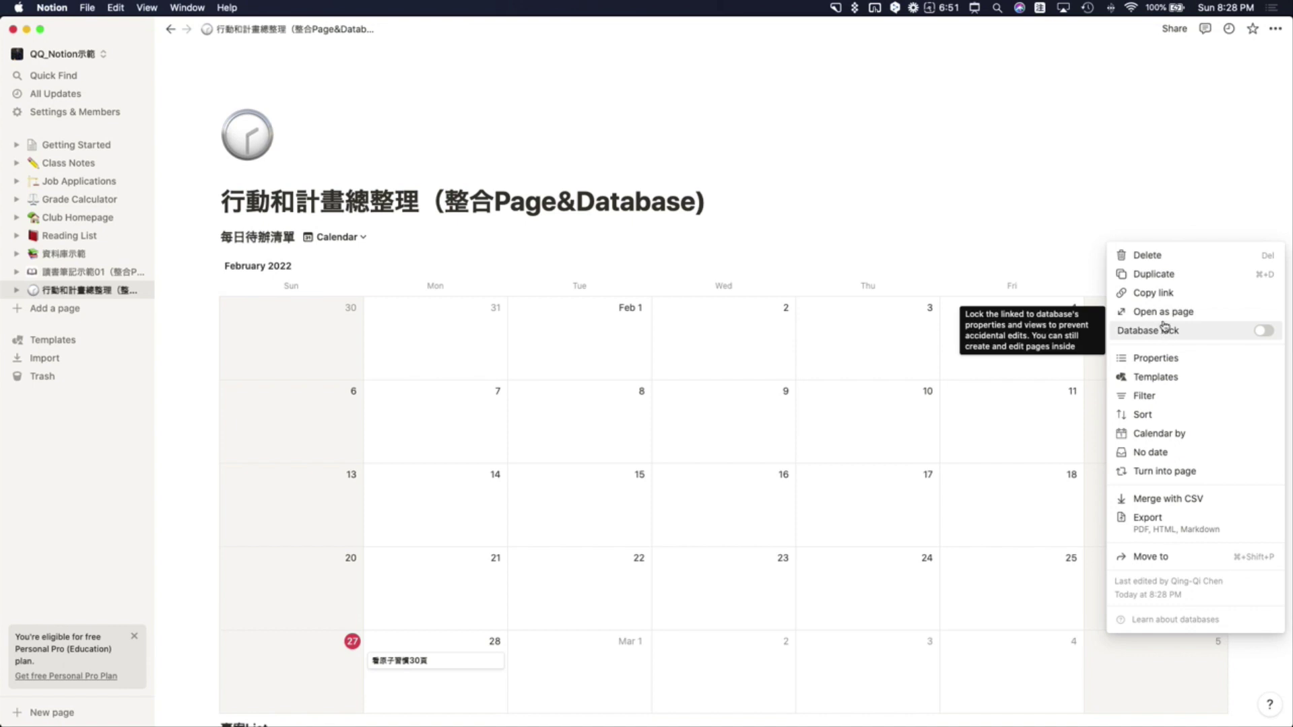
{"action": "left_click", "coordinate": [1162, 360]}
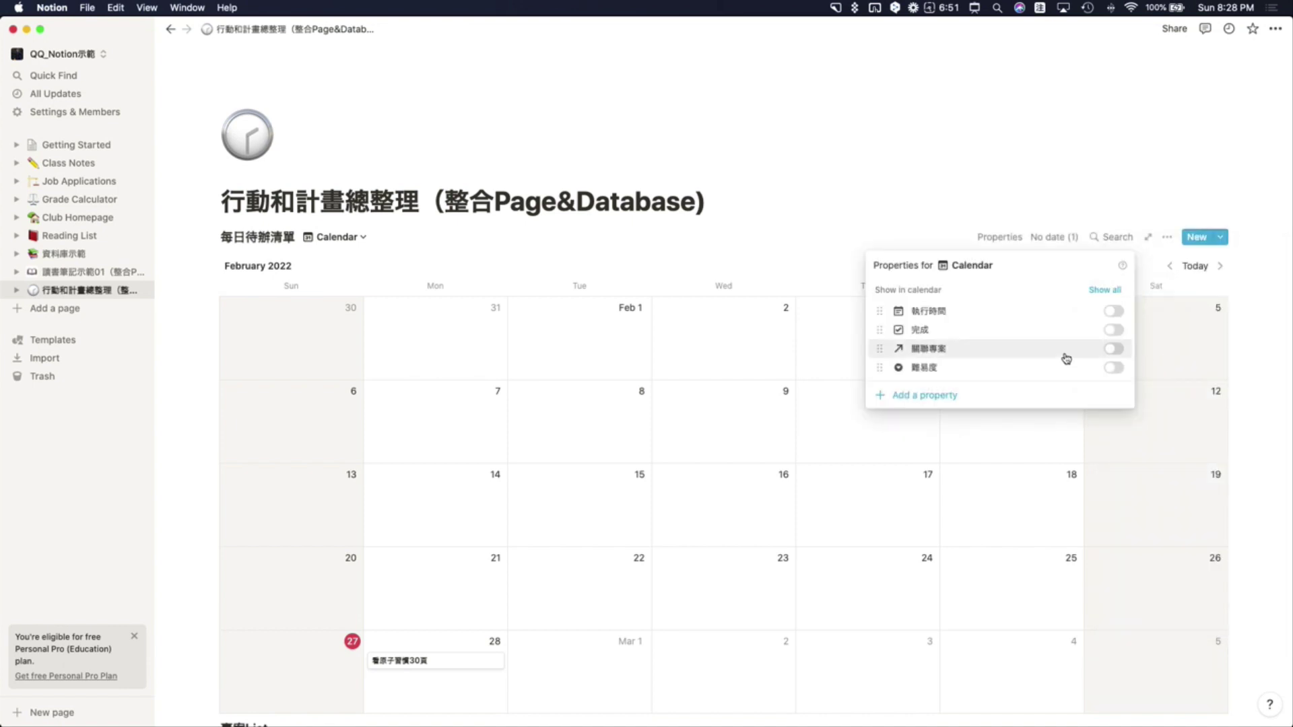
{"action": "left_click", "coordinate": [1114, 369]}
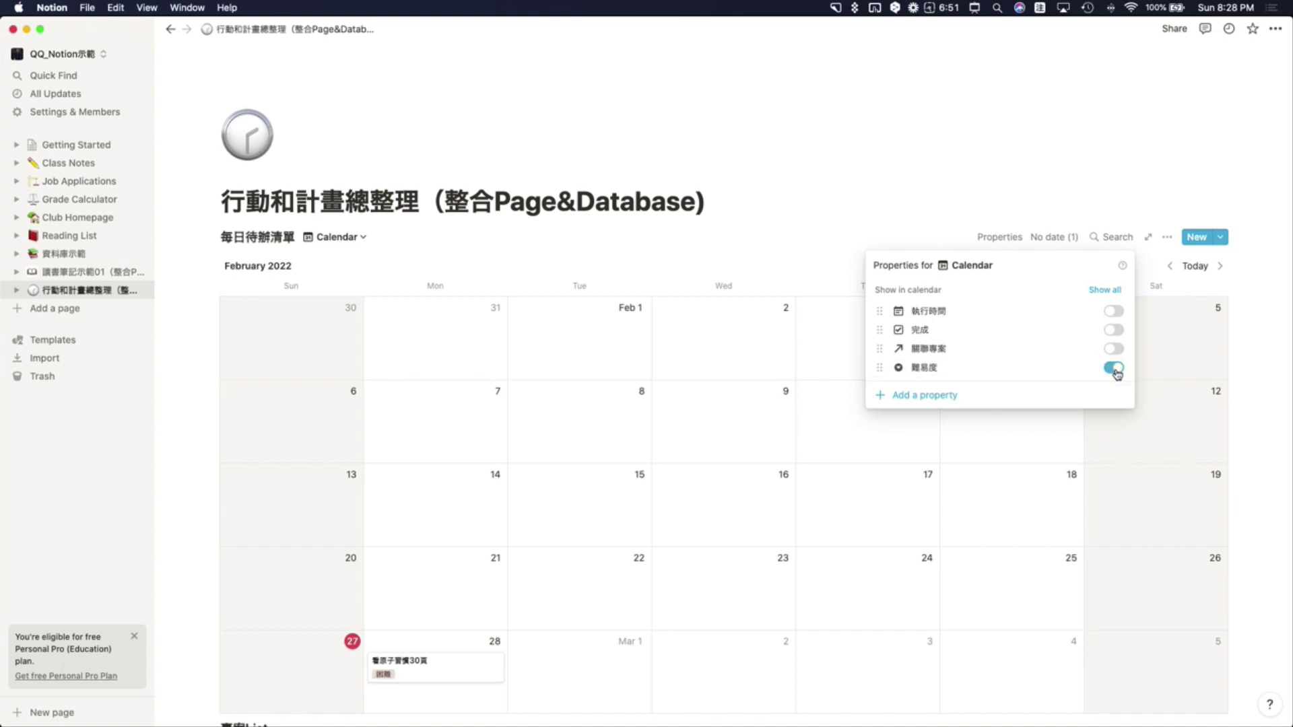
{"action": "left_click", "coordinate": [1115, 350]}
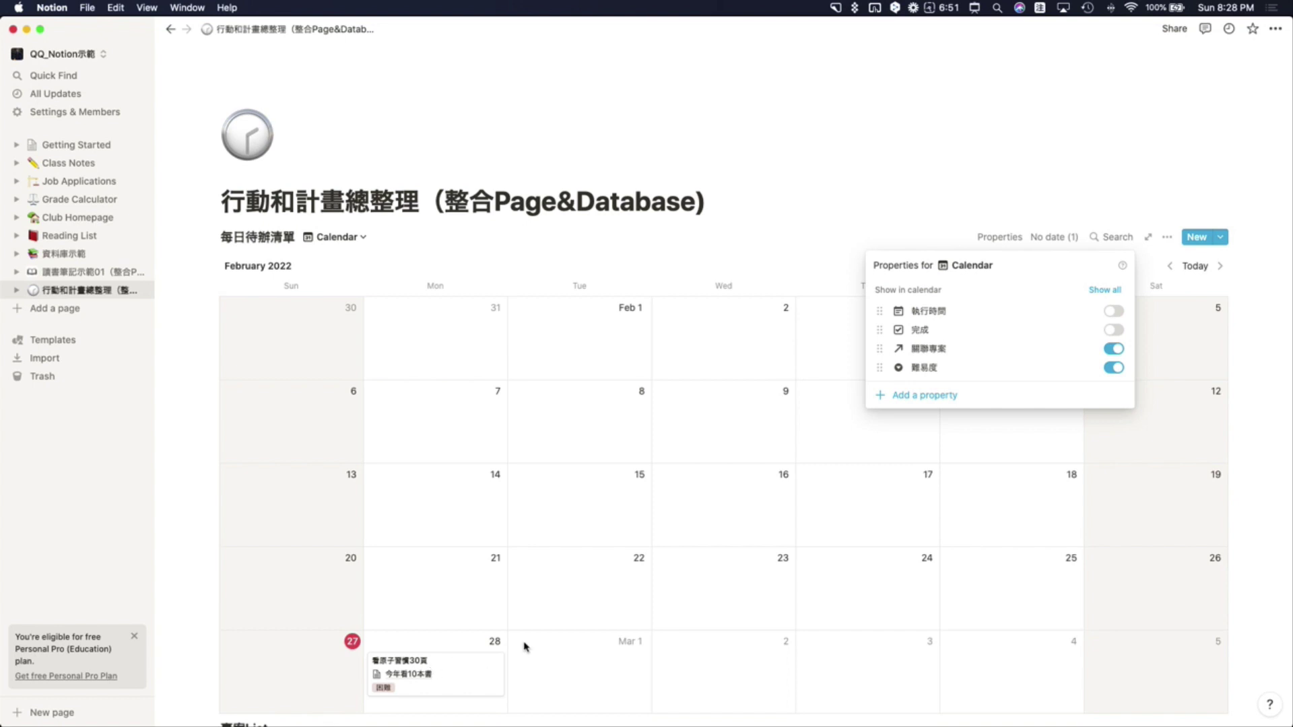
{"action": "left_click", "coordinate": [748, 236]}
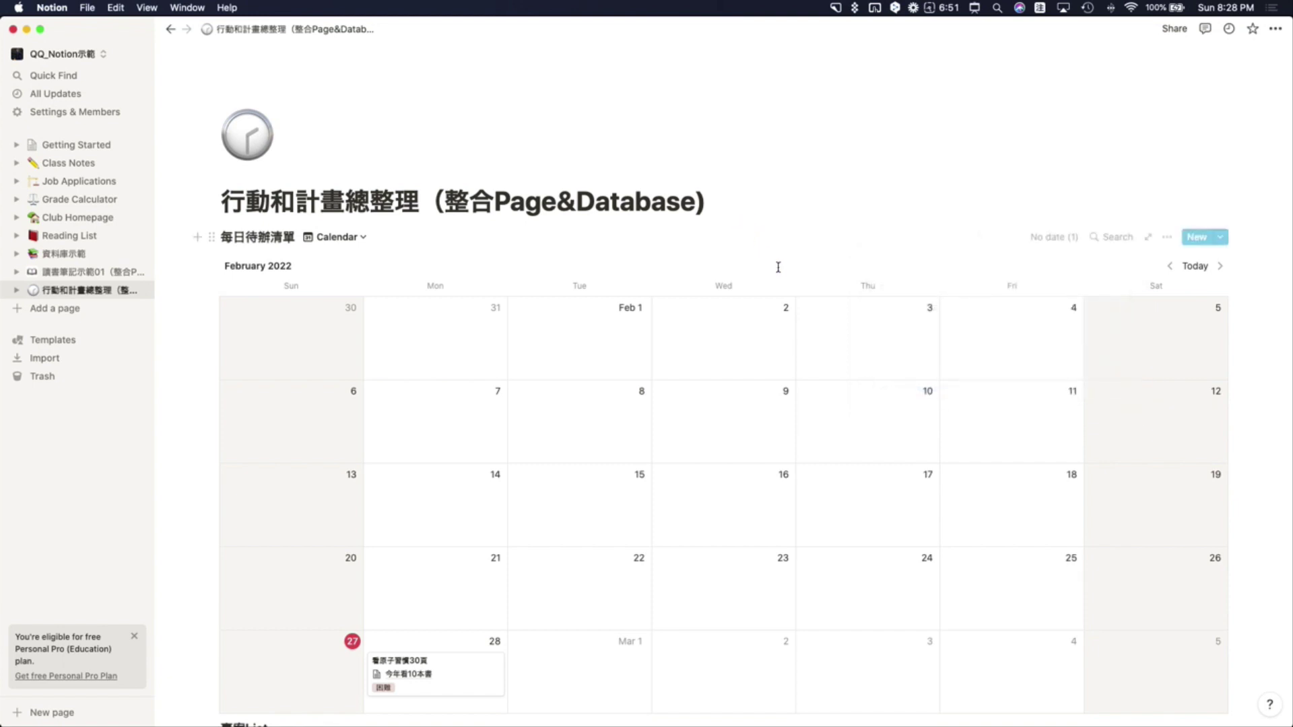
{"action": "left_click", "coordinate": [241, 29]}
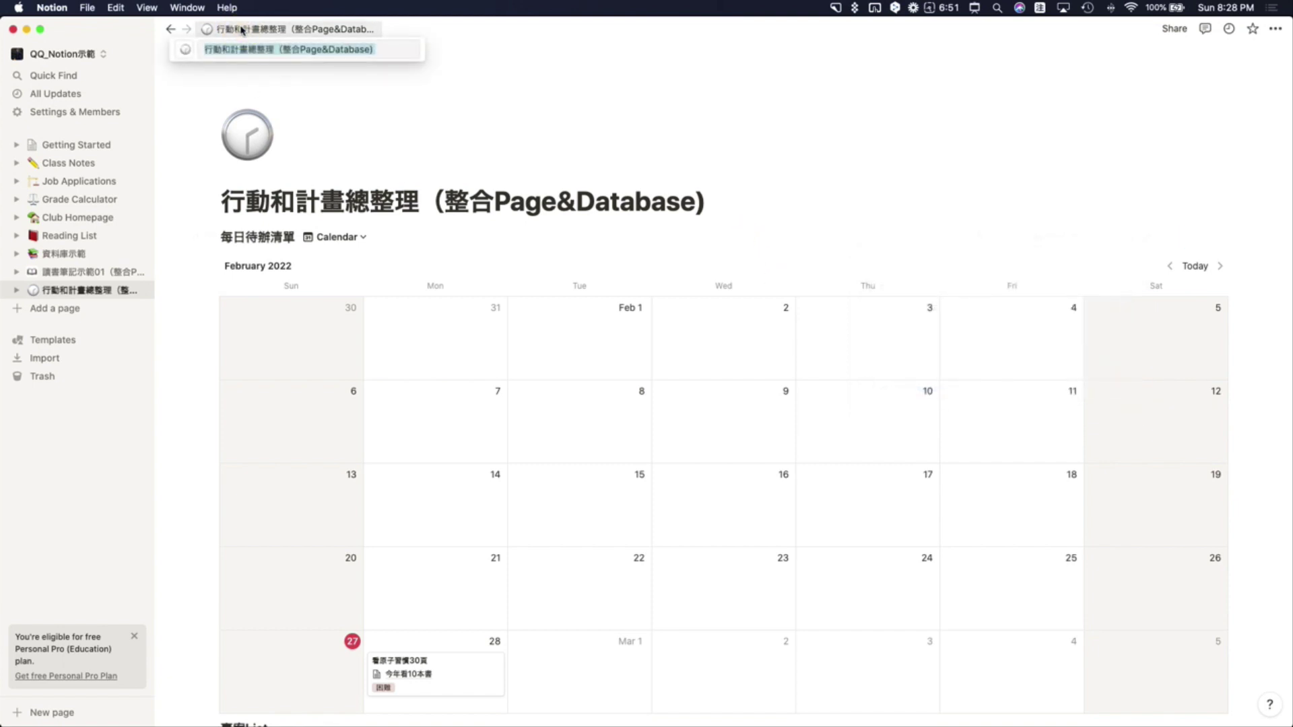
{"action": "left_click", "coordinate": [375, 127]}
{"action": "left_click", "coordinate": [168, 30]}
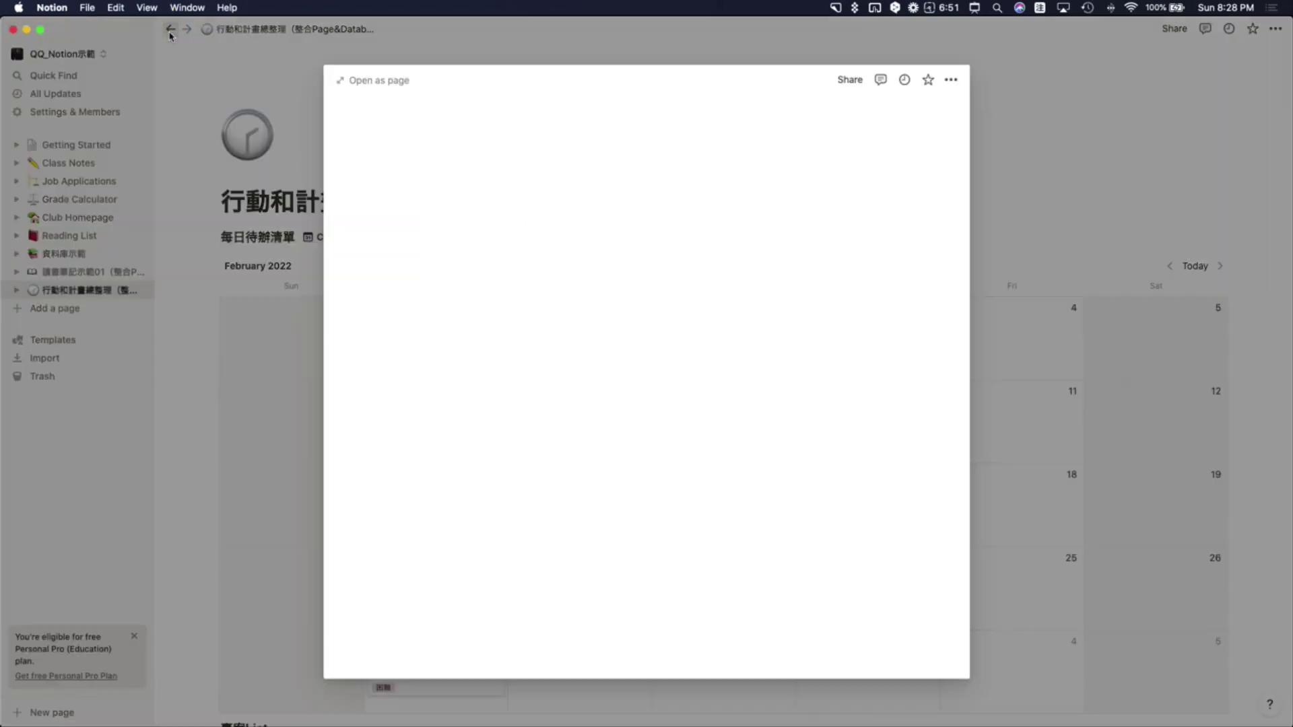
{"action": "left_click", "coordinate": [311, 119]}
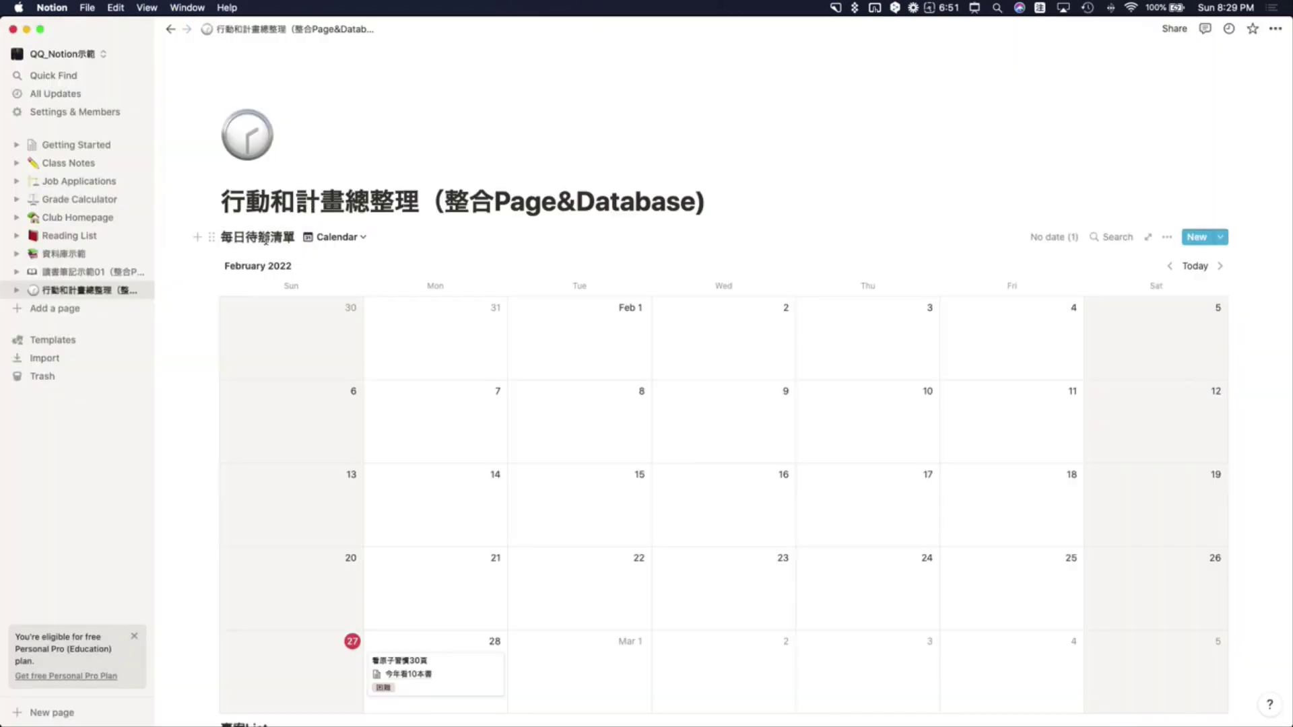
- Look over 專案List below the calendar and switch 每日待辦清單 back to its Table view
{"action": "scroll", "coordinate": [733, 483], "scroll_direction": "down", "scroll_amount": 5}
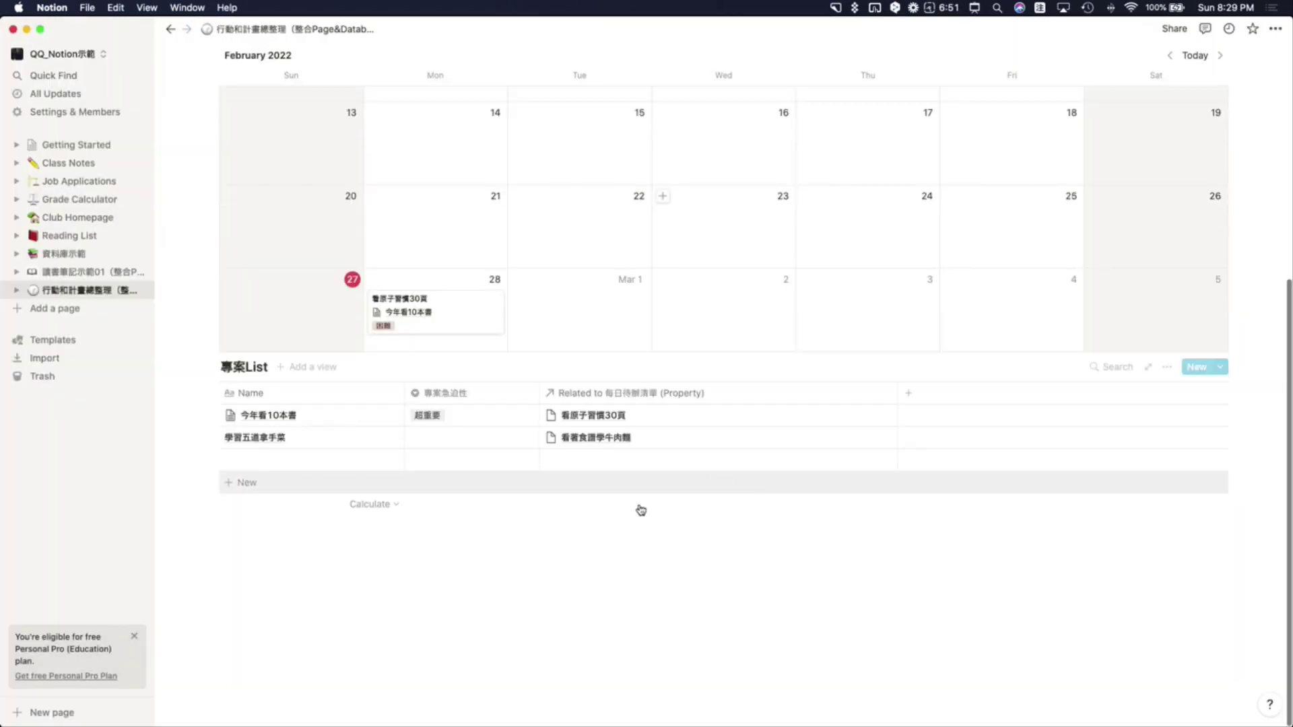
{"action": "scroll", "coordinate": [1019, 447], "scroll_direction": "up", "scroll_amount": 5}
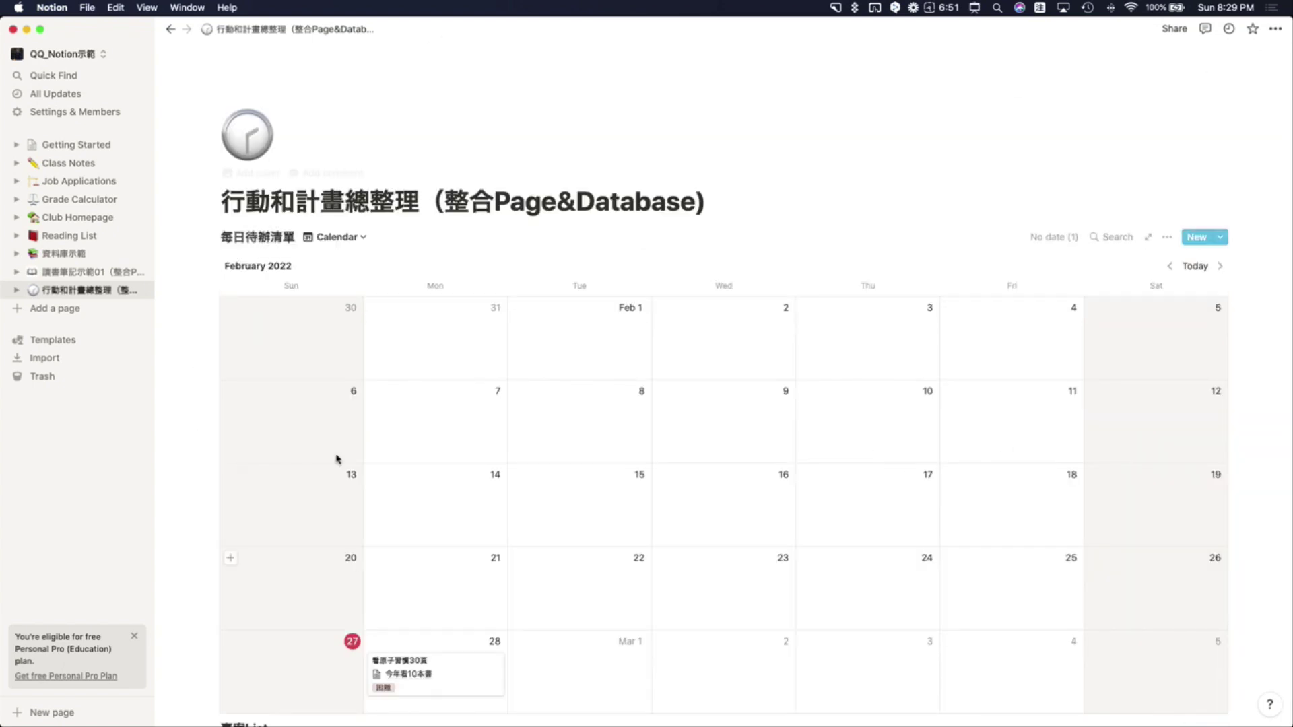
{"action": "left_click", "coordinate": [329, 241]}
{"action": "left_click", "coordinate": [326, 287]}
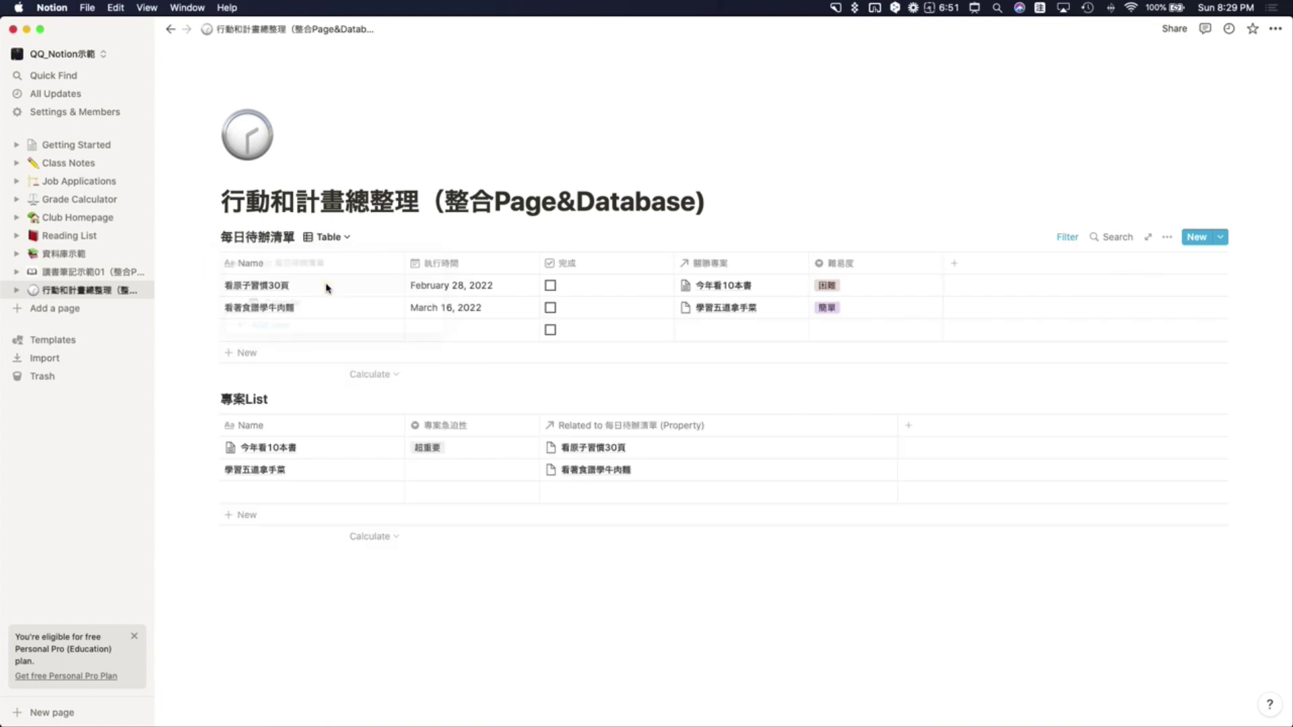